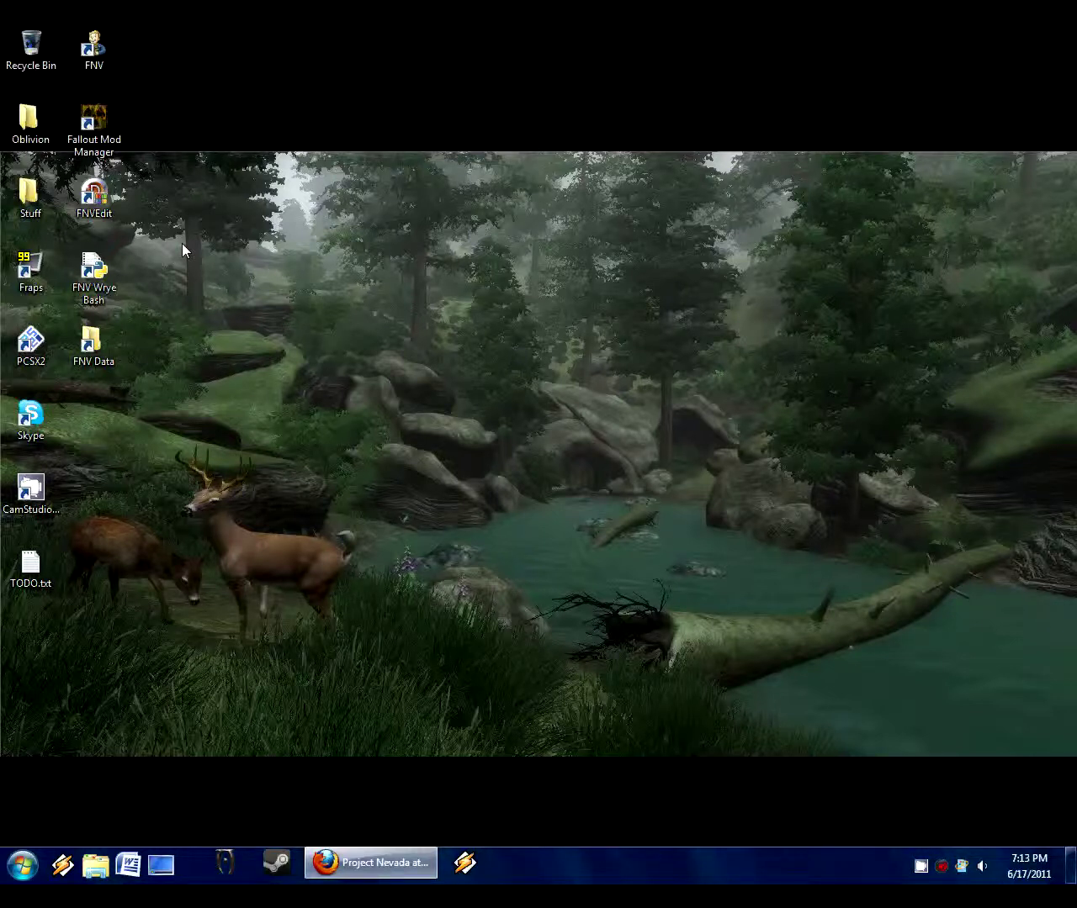
Open FNVEdit and deselect every plugin in the master/plugin selection.
double_click(93, 208)
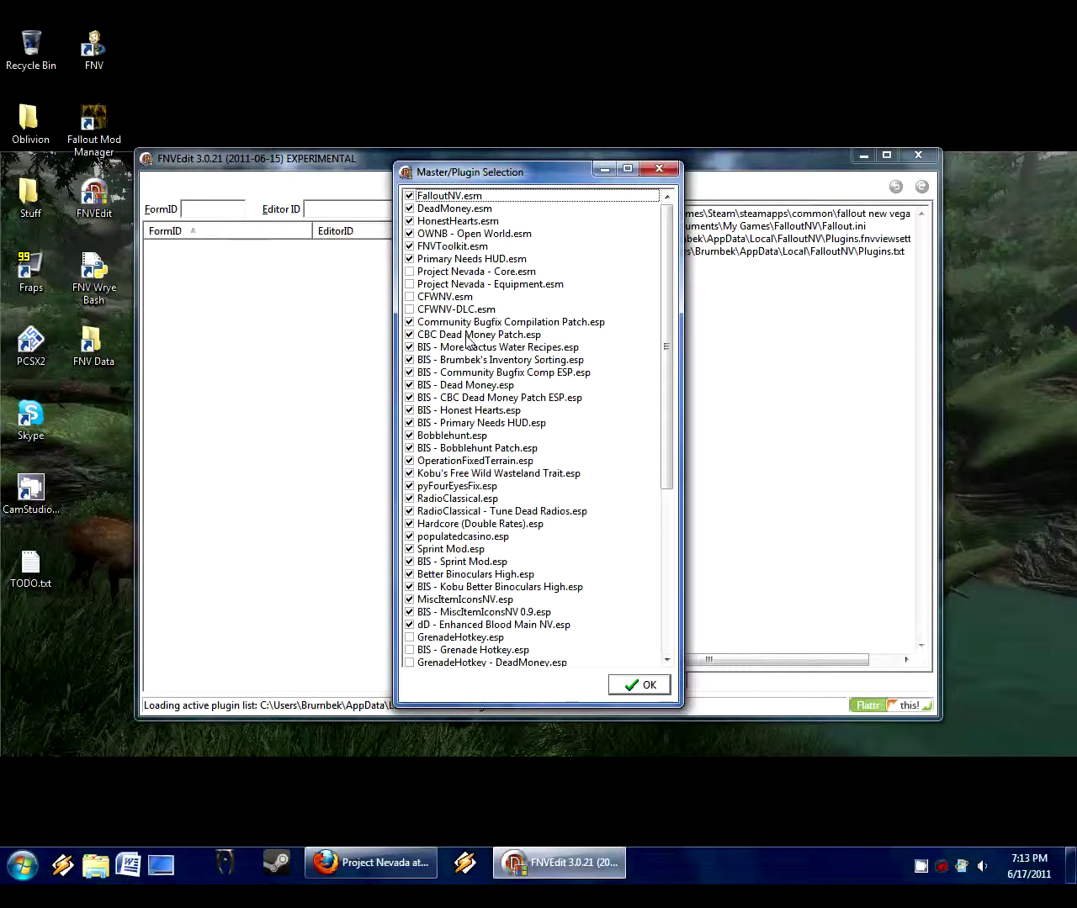
right_click(450, 414)
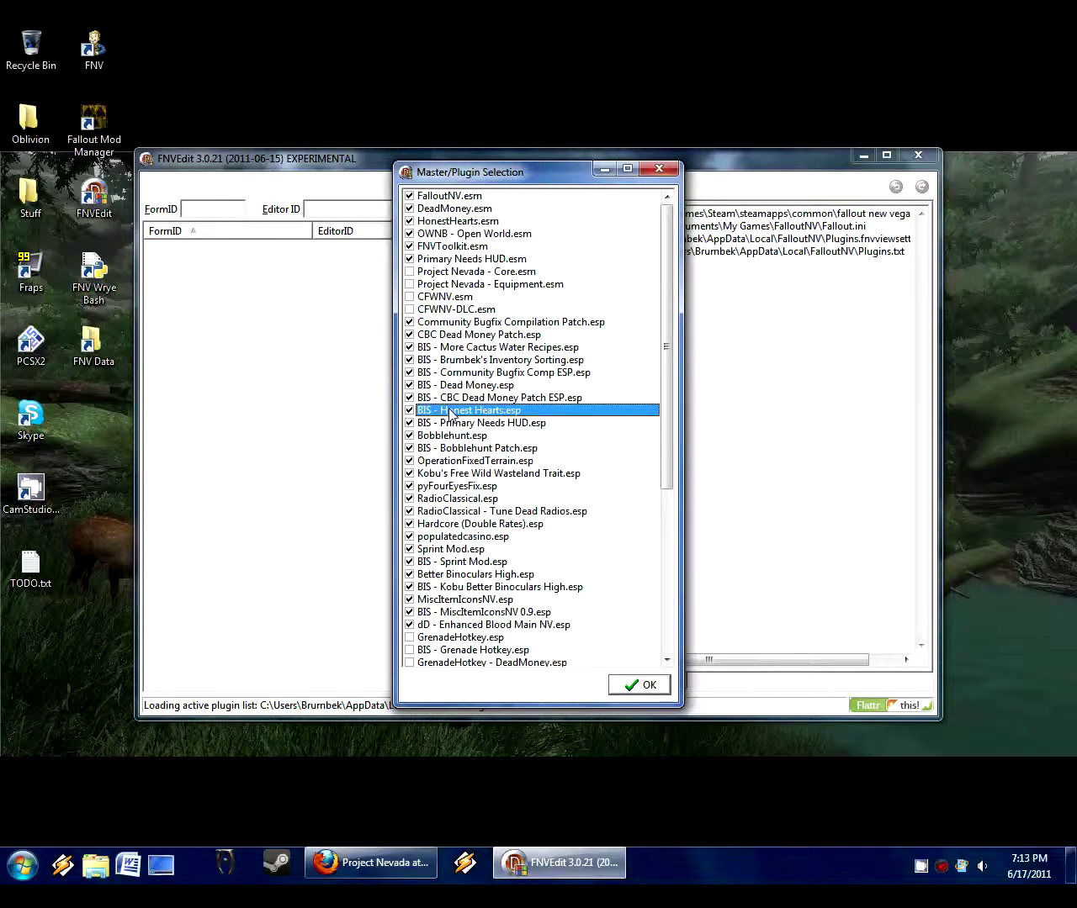
left_click(497, 437)
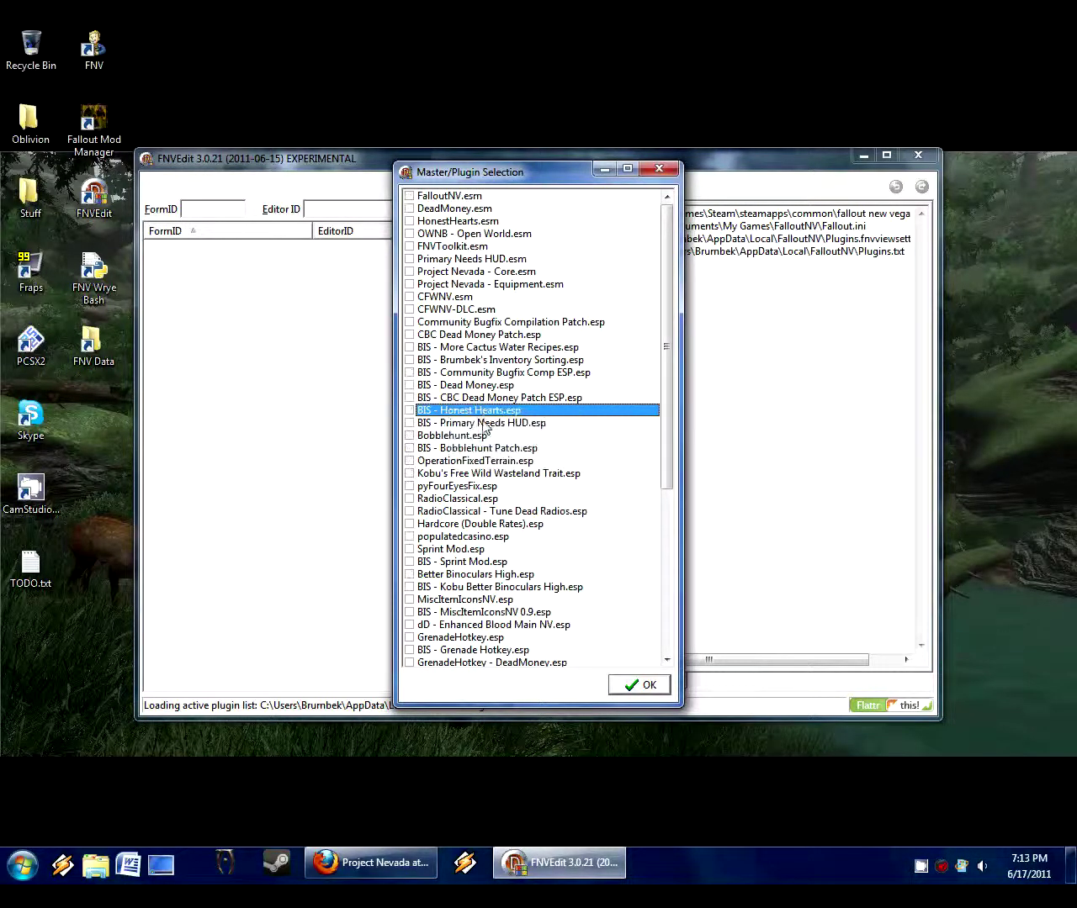
Load only BIS - Honest Hearts.esp, leaving HonestHearts.esm deselected.
left_click(409, 411)
left_click(442, 221)
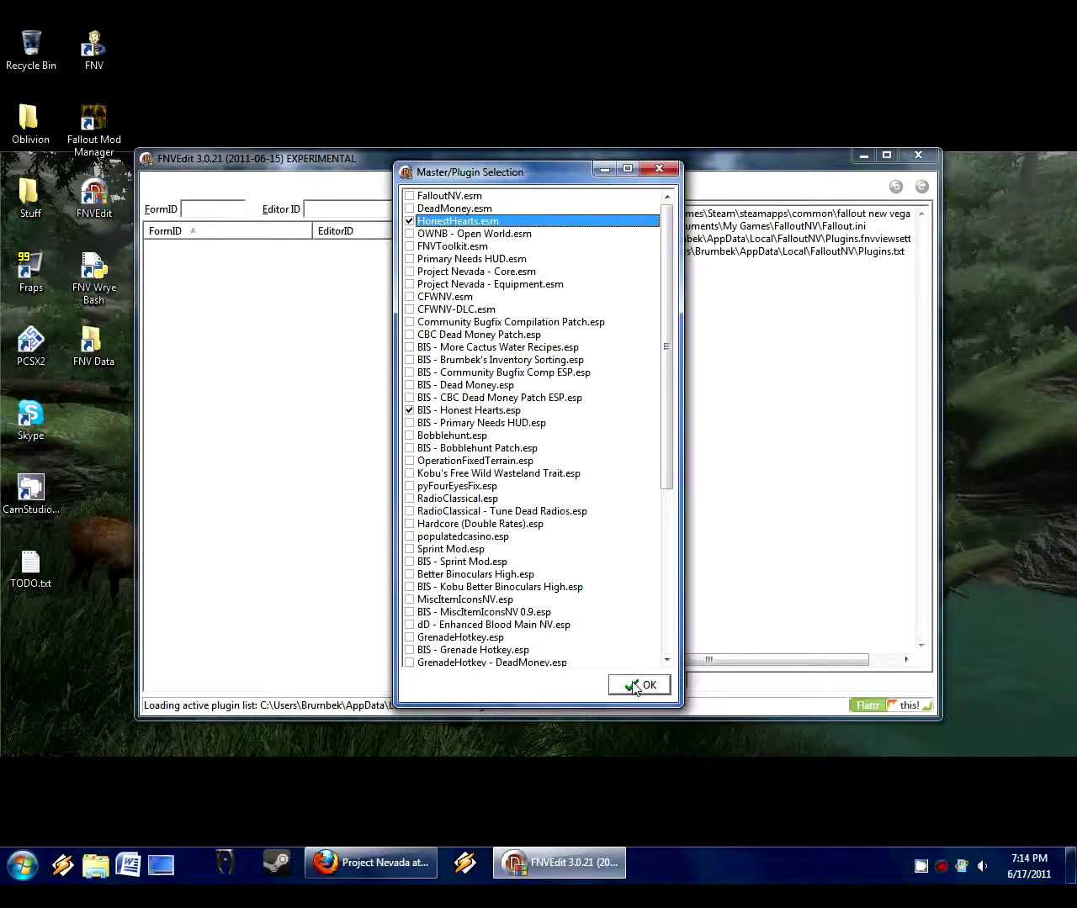
left_click(452, 411)
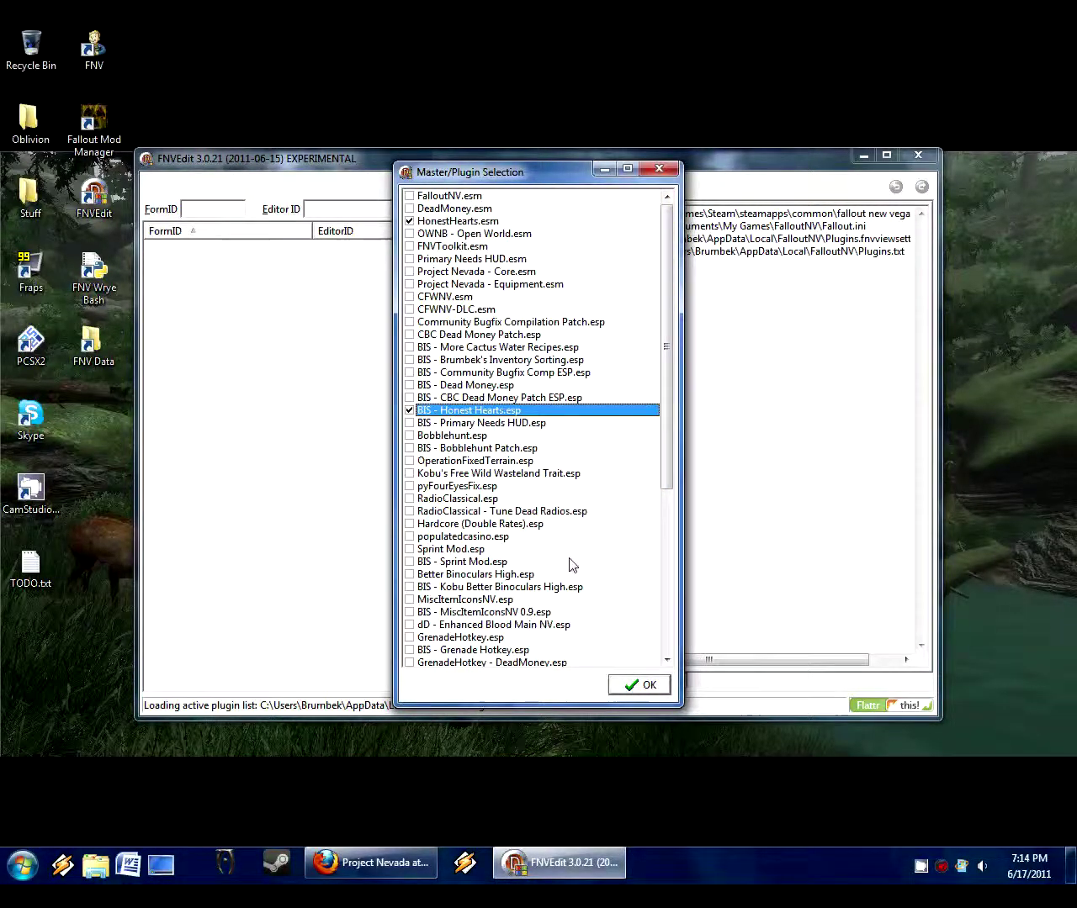
left_click(409, 222)
left_click(427, 412)
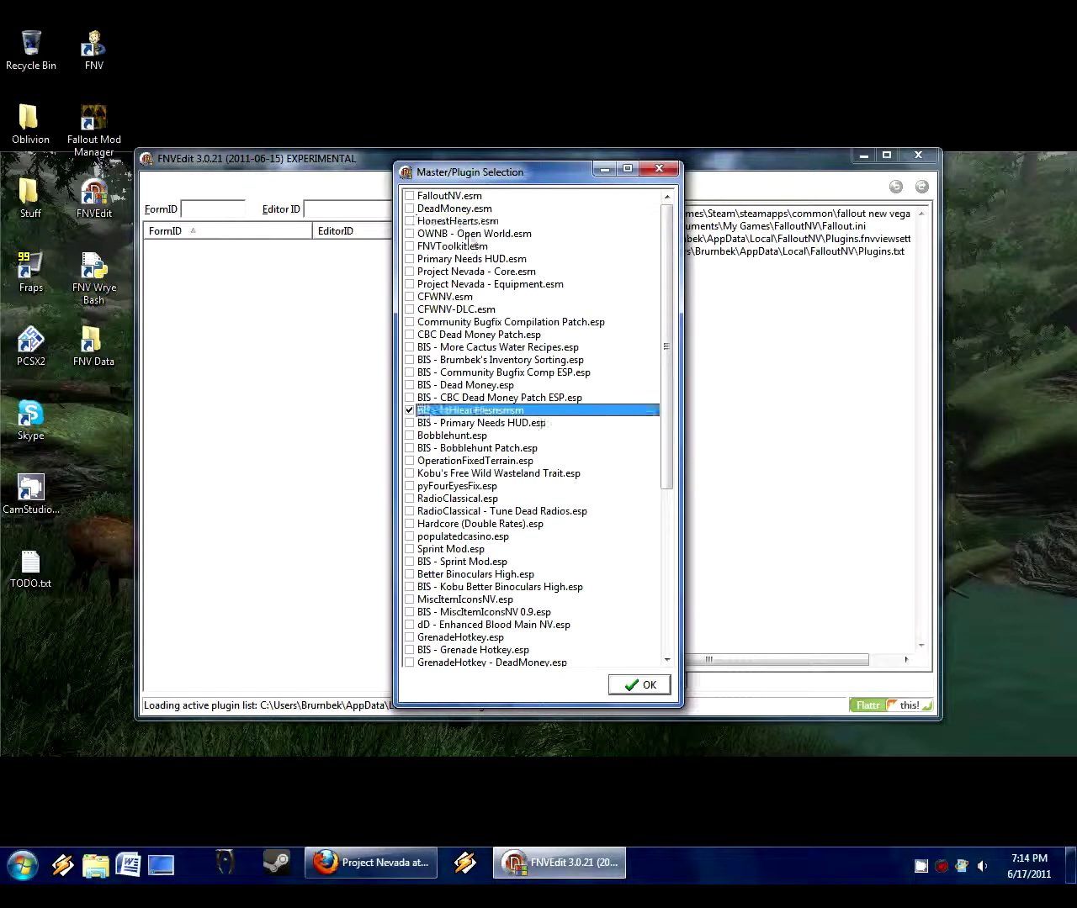
left_click(637, 684)
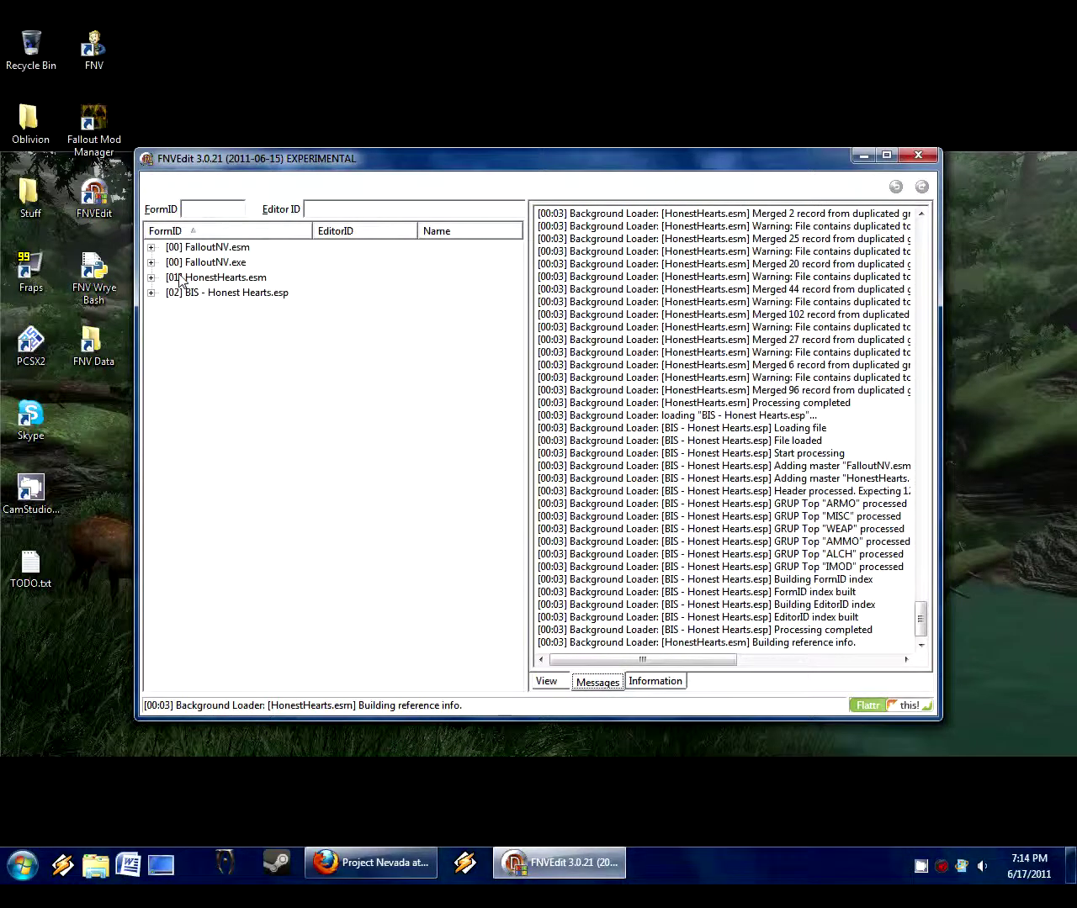
Expand HonestHearts.esm and its Weapon group to list the weapon records.
left_click(207, 294)
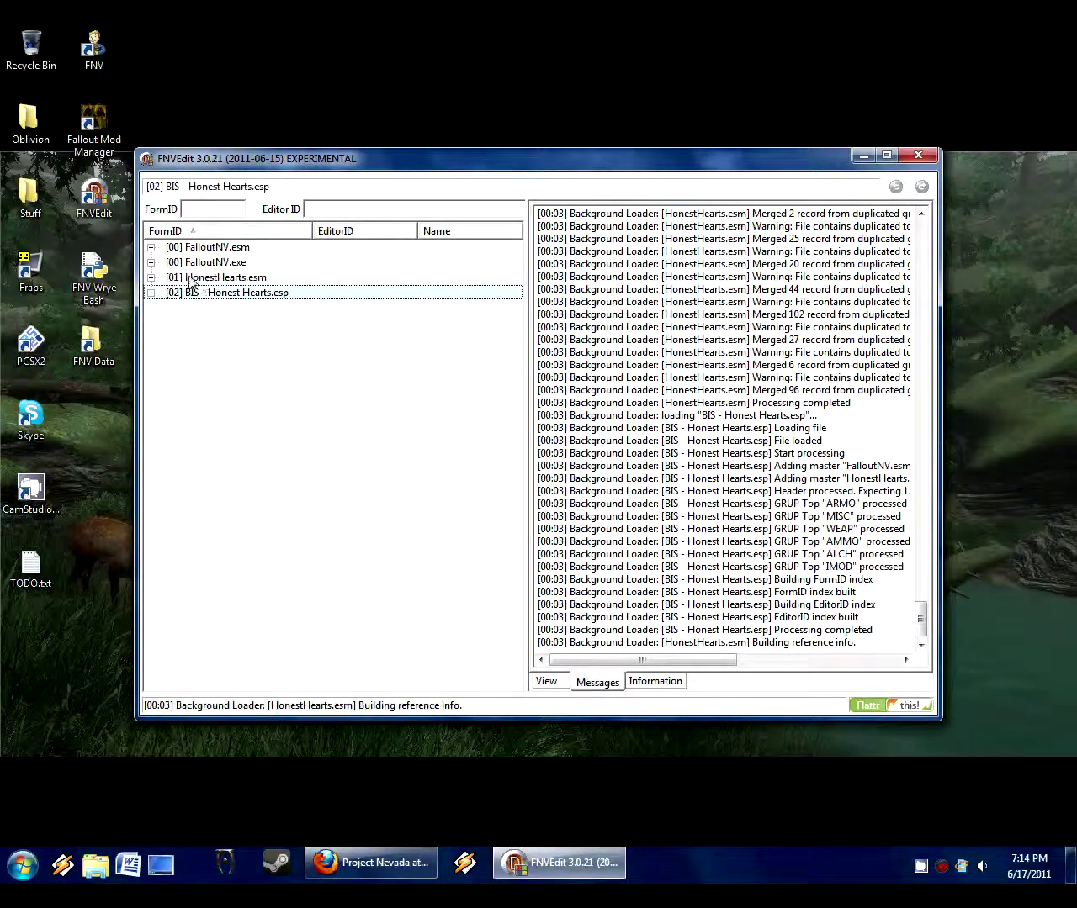
left_click(190, 279)
left_click(203, 294)
left_click(150, 278)
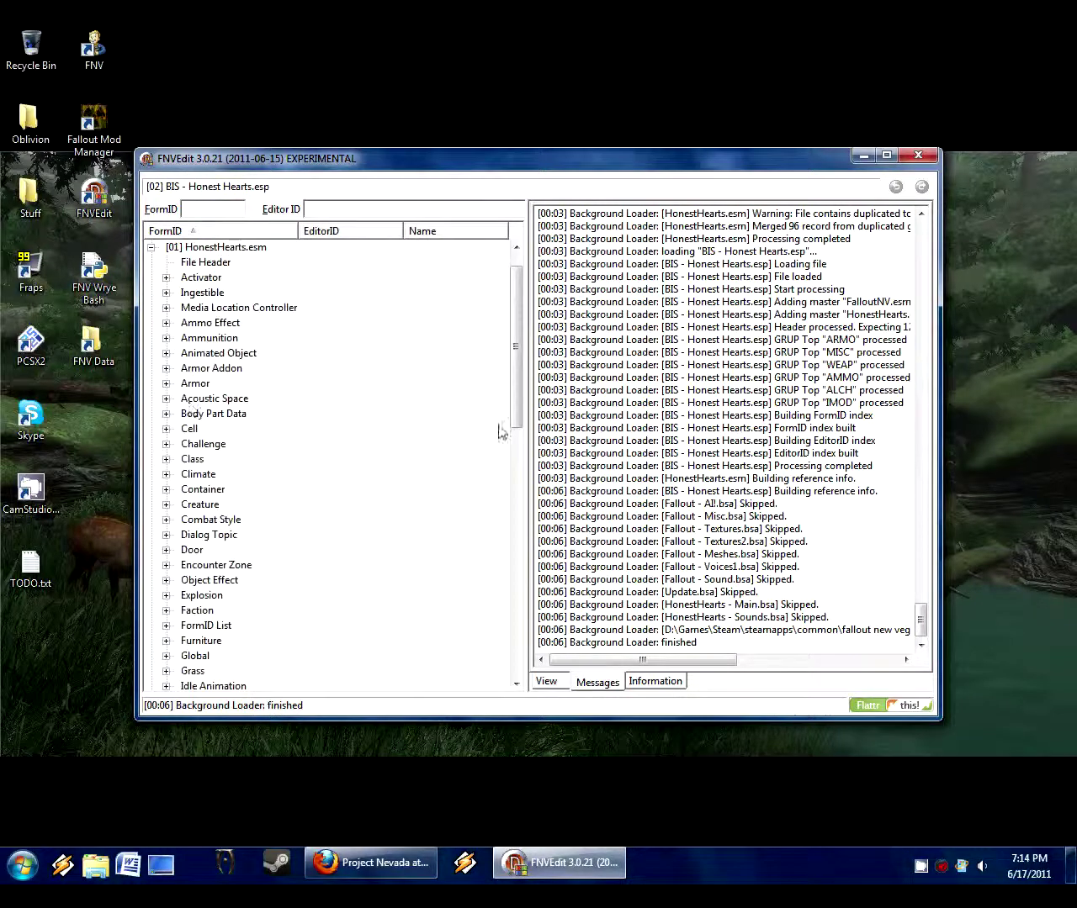
left_click_drag(516, 346, 515, 601)
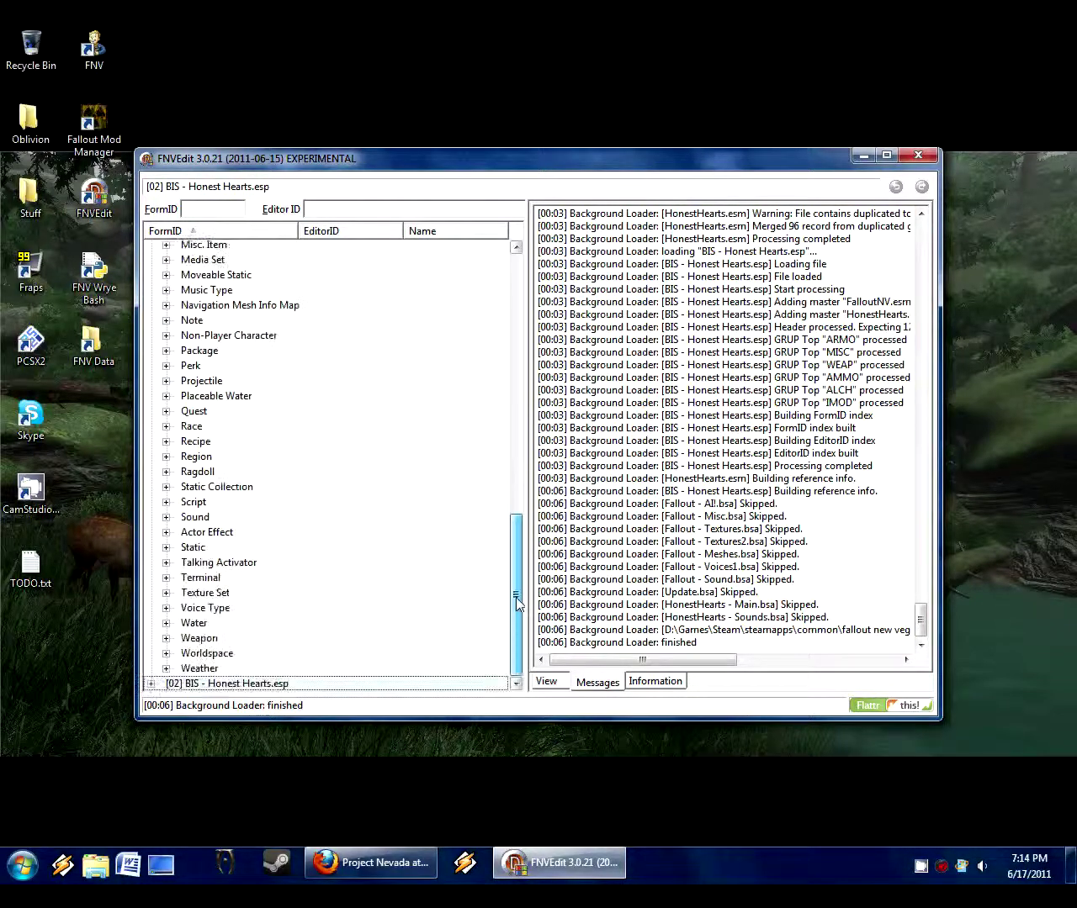
left_click(166, 637)
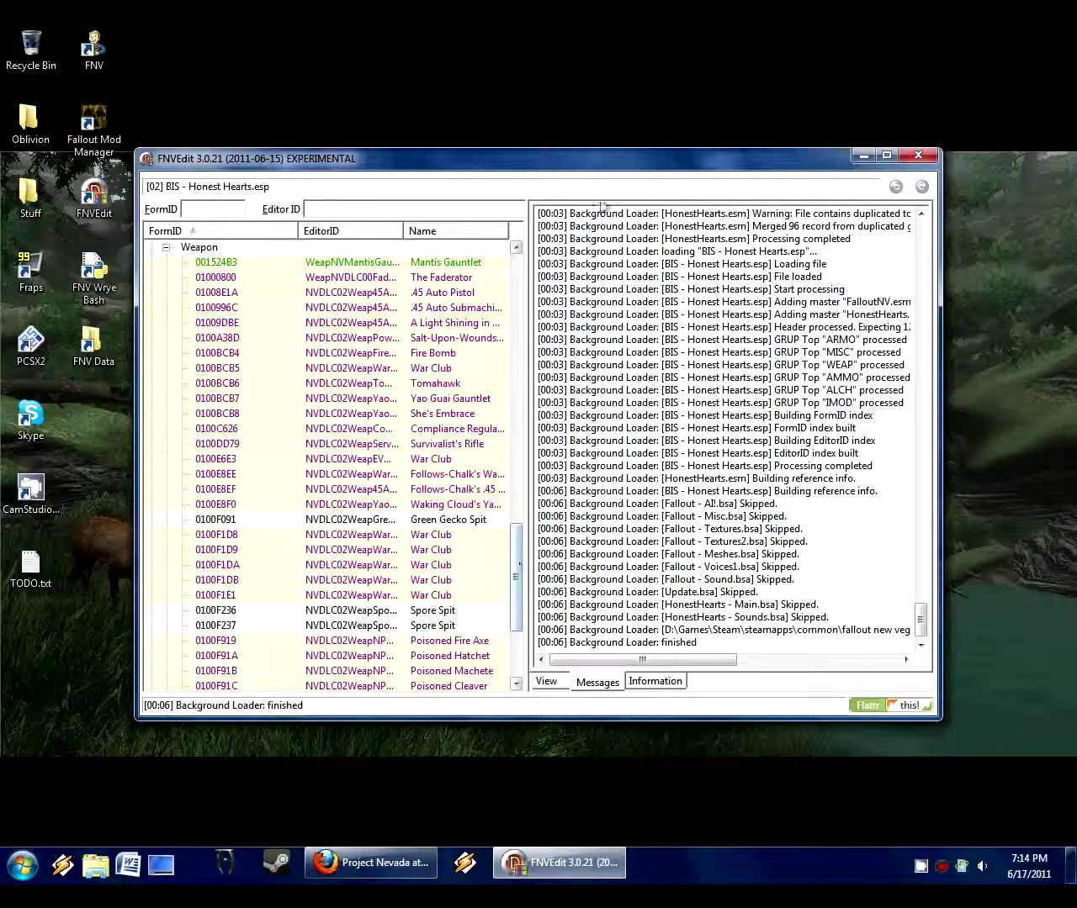
Maximize the FNVEdit window and widen the record list so more of the editor IDs and names fit.
double_click(660, 160)
left_click_drag(390, 376, 427, 401)
left_click_drag(298, 101, 403, 112)
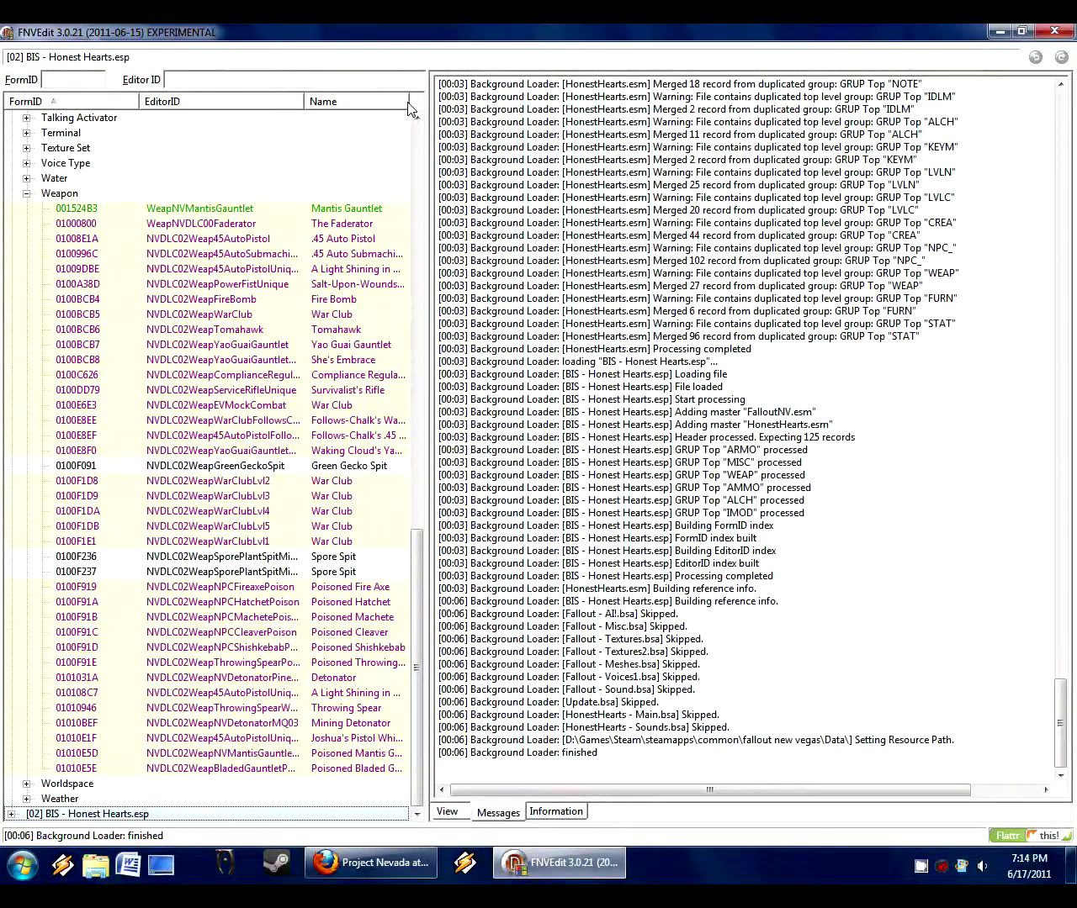
left_click_drag(412, 107, 421, 101)
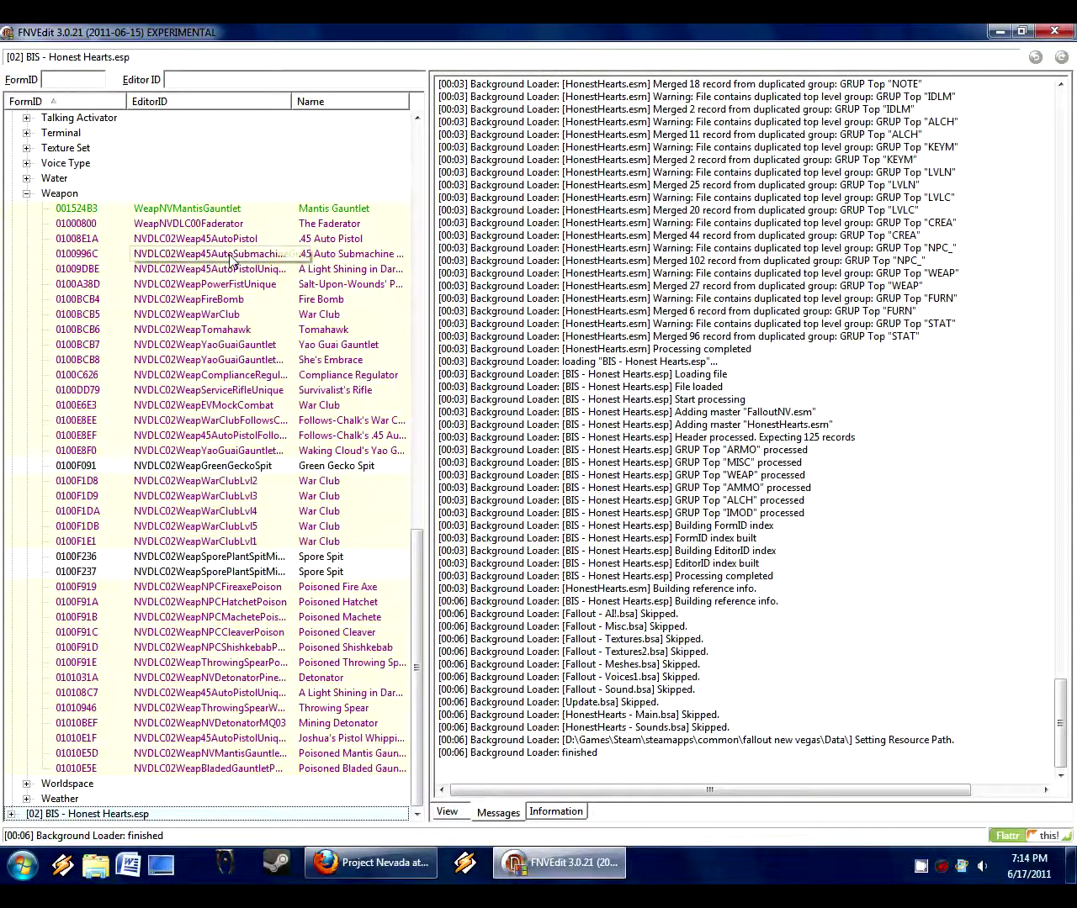
Compare the Mantis Gauntlet record's name and equipment type in BIS - Honest Hearts.esp with the master values.
left_click(161, 210)
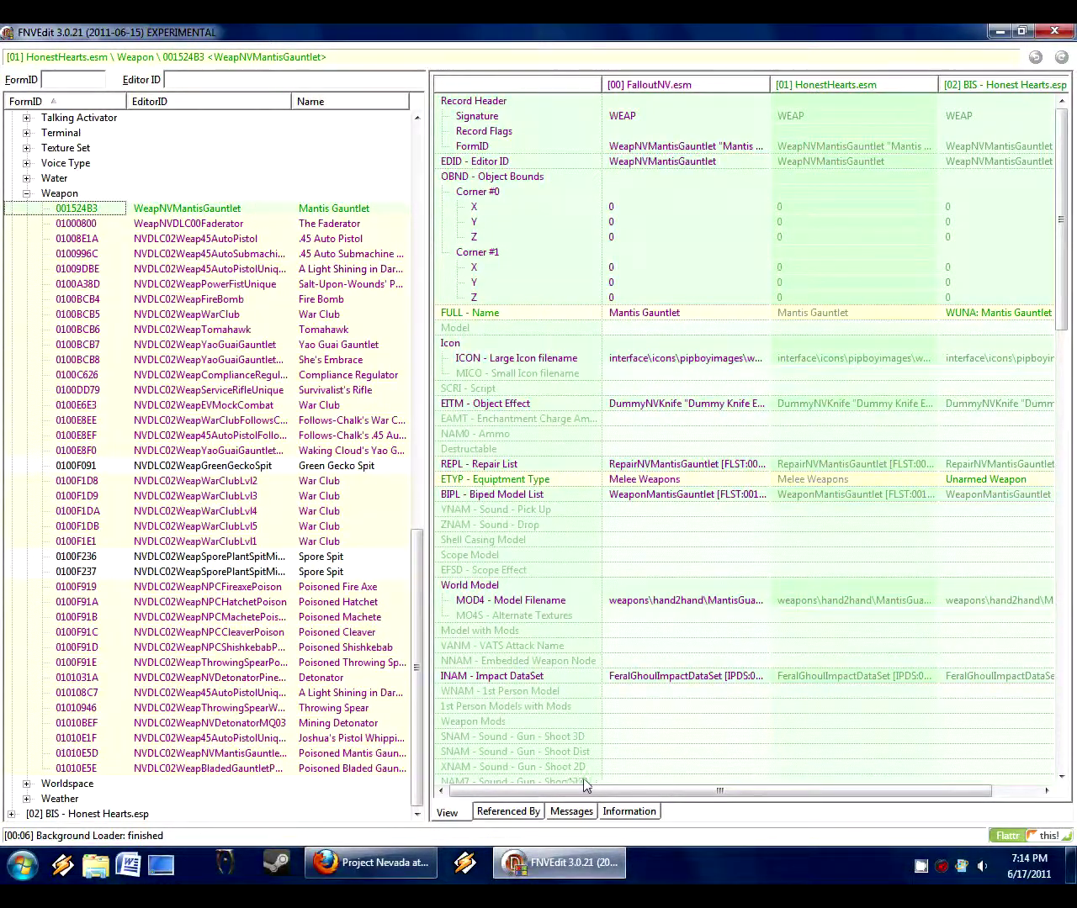
left_click_drag(557, 789, 671, 794)
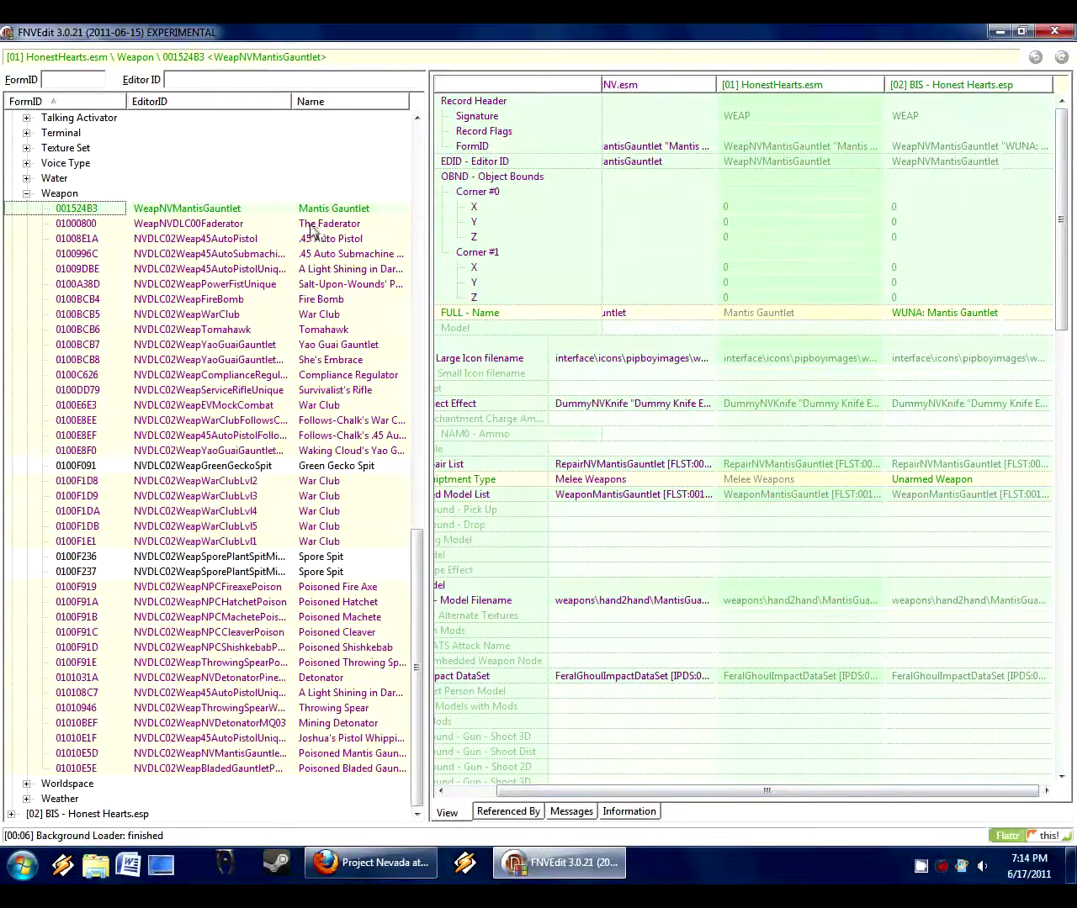
left_click(922, 316)
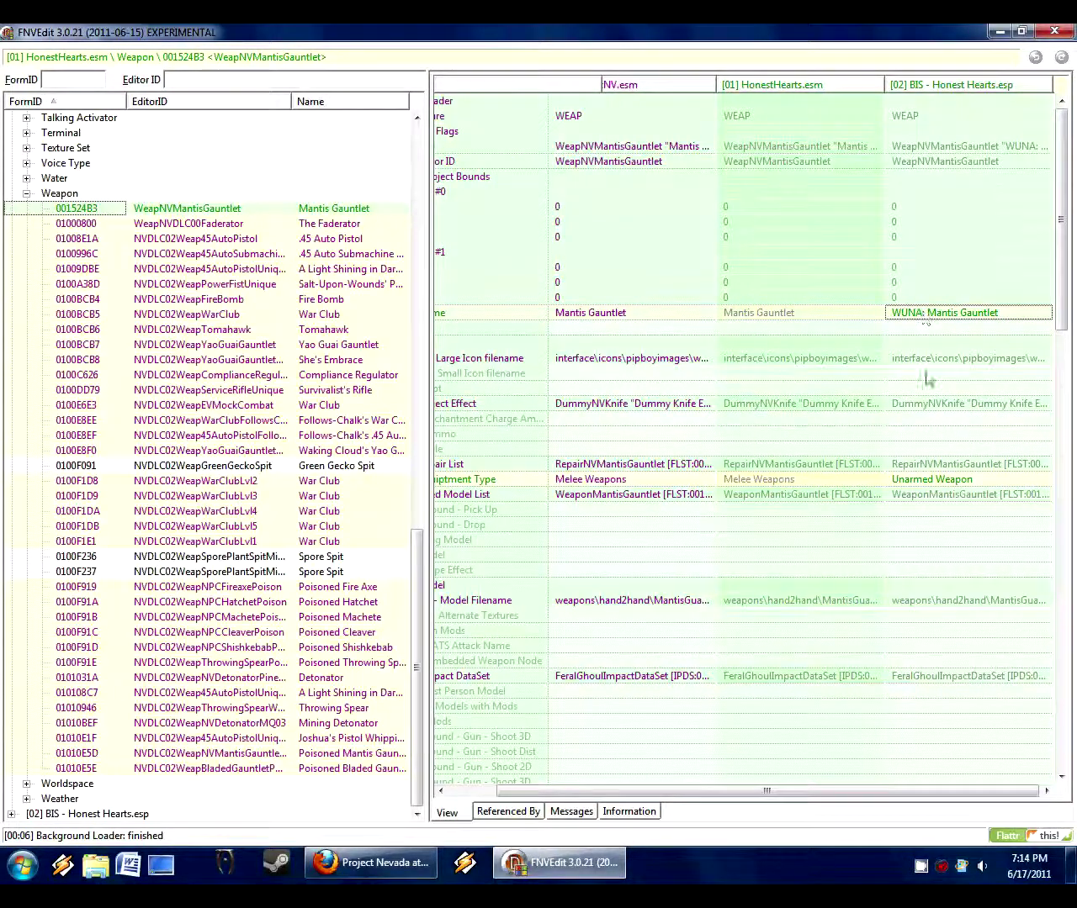
left_click(919, 482)
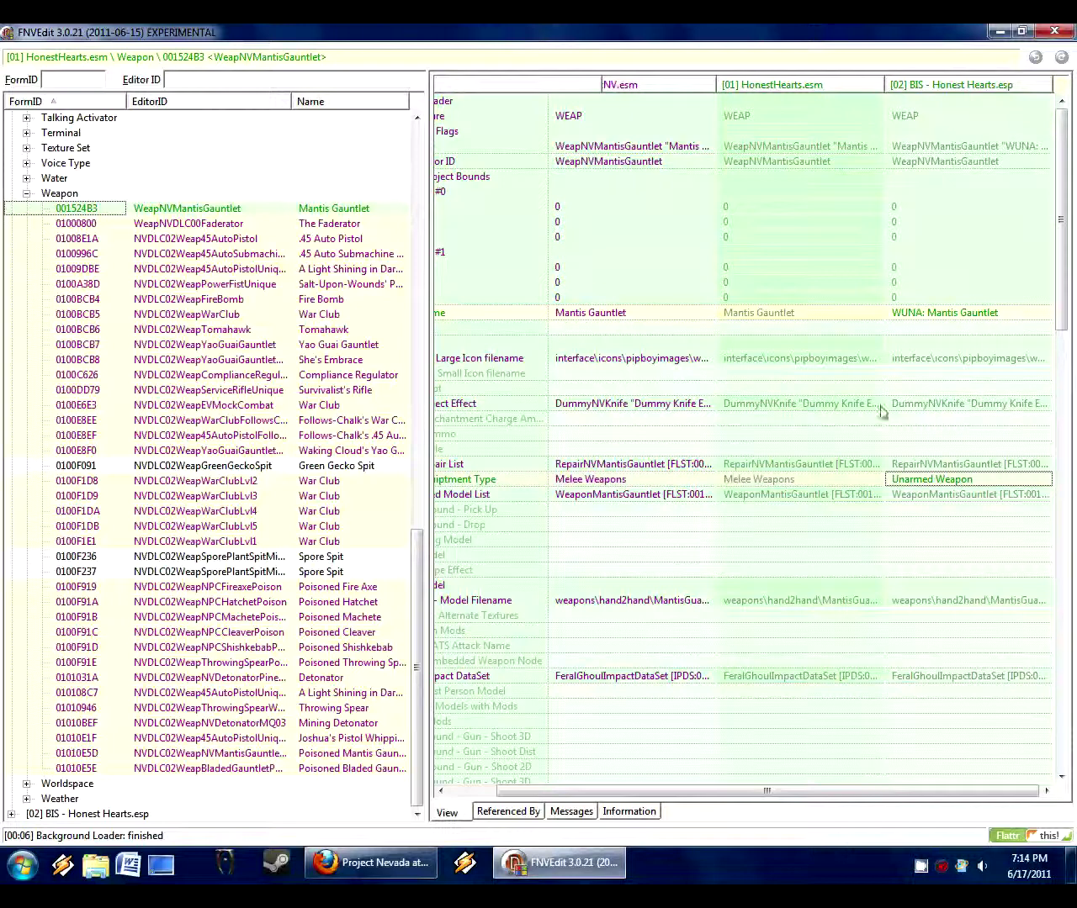
Step through the weapon records after the Mantis Gauntlet, comparing HonestHearts.esm with BIS - Honest Hearts.esp for each.
left_click(323, 230)
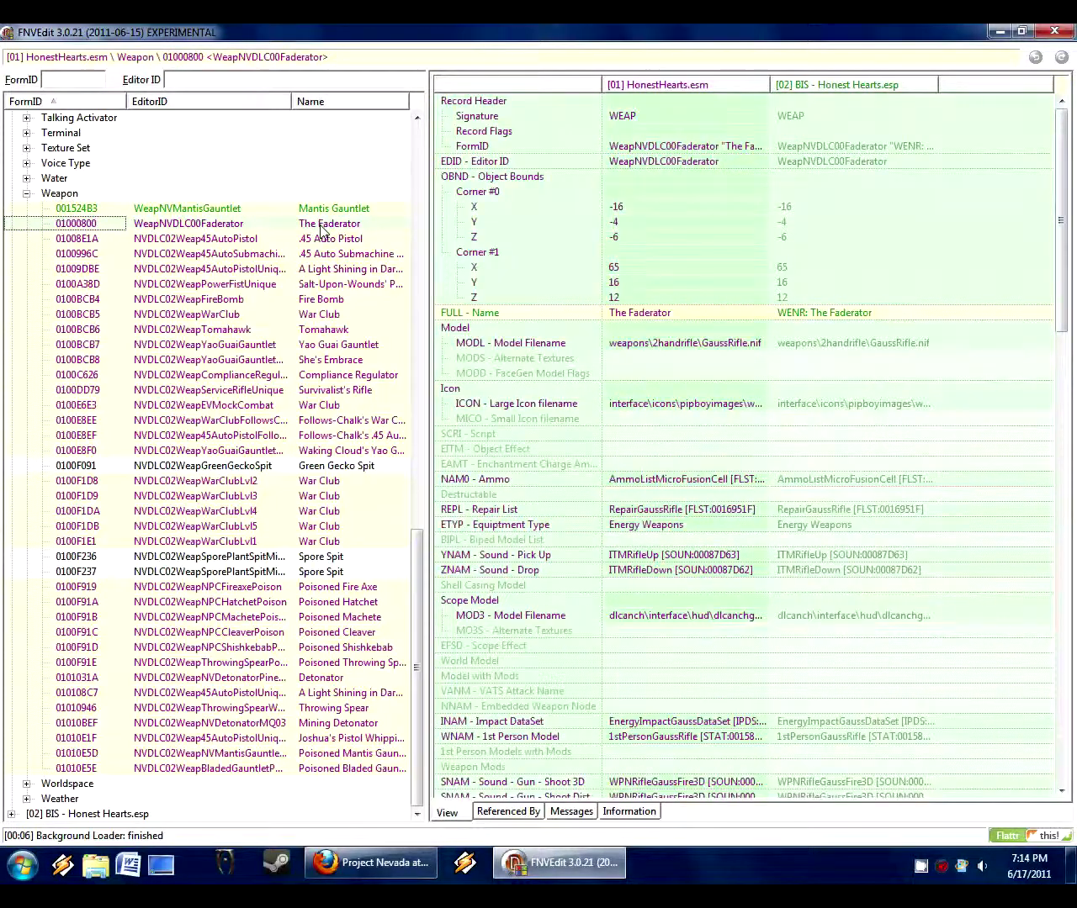
key("Down")
key("Down")
key("Down")
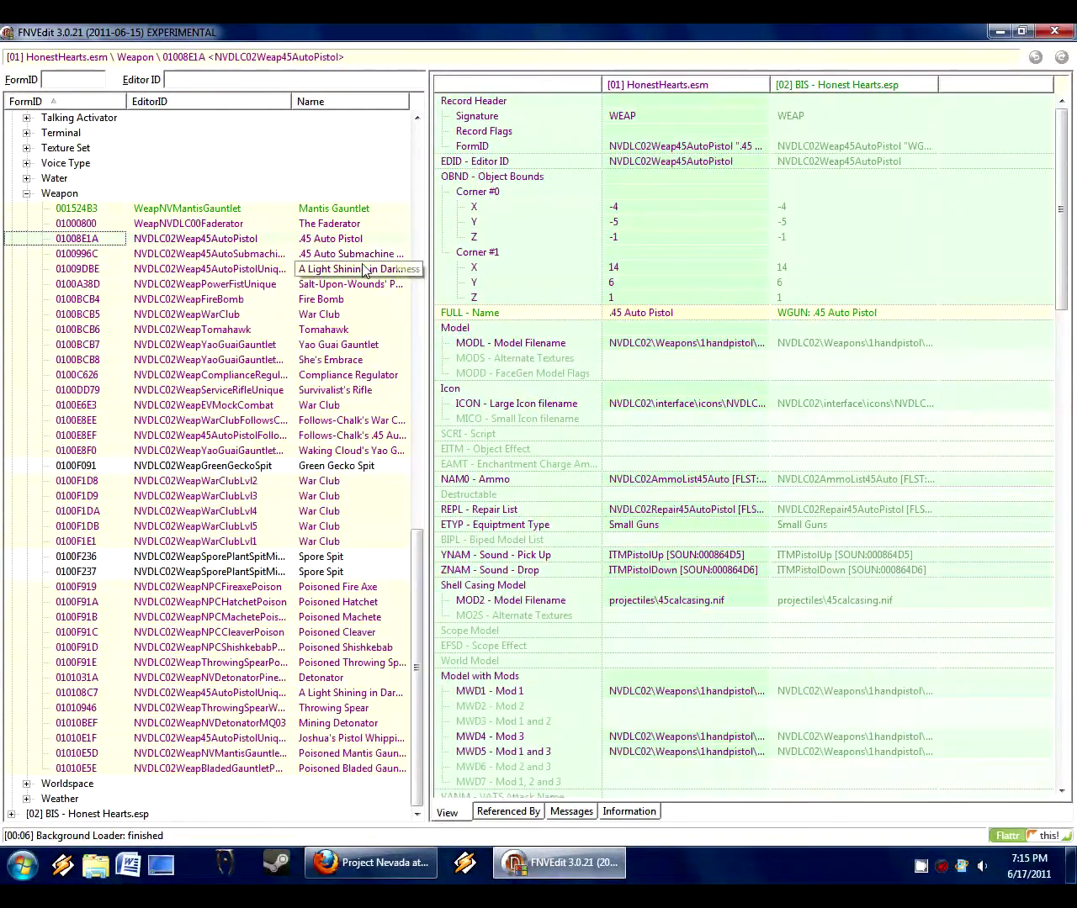
key("Down")
key("Down")
key("Down")
key("Down")
key("Down")
key("Down")
key("Down")
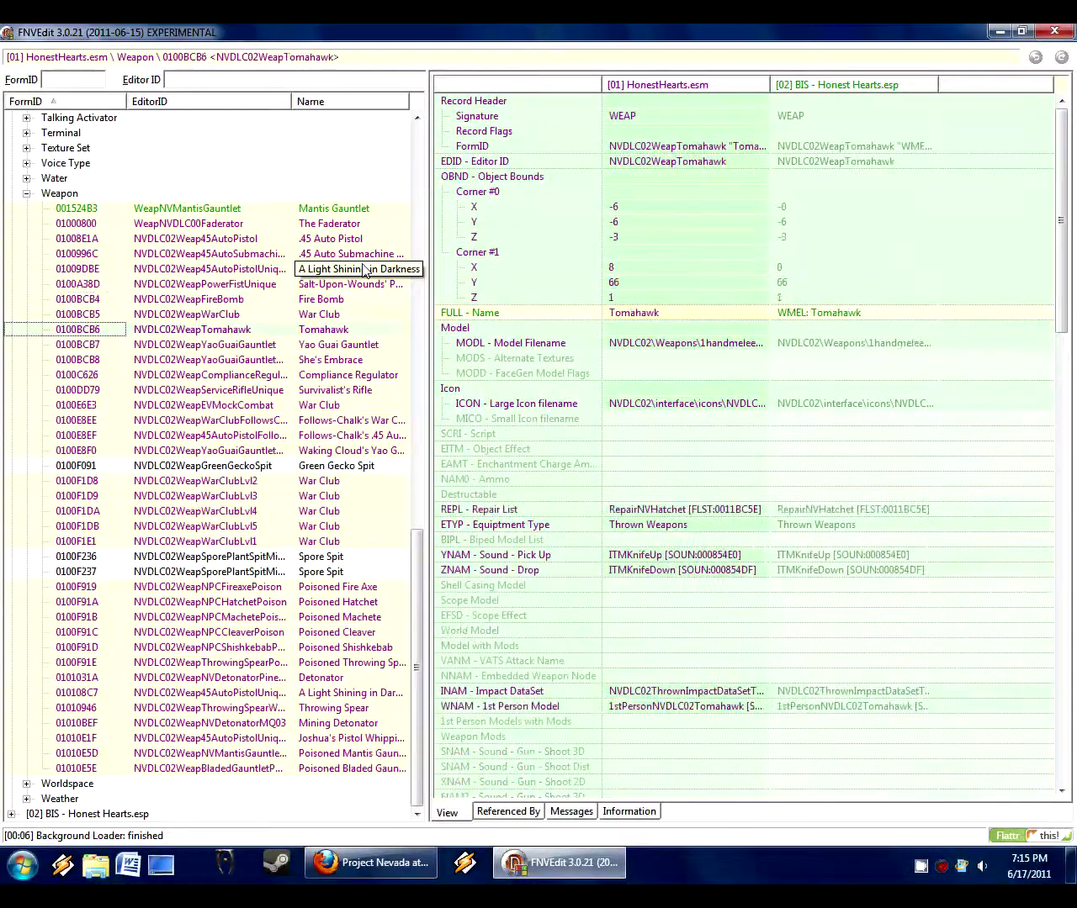
key("Up")
key("Up")
key("Up")
key("Up")
key("Down")
key("Down")
key("Down")
key("Down")
key("Down")
key("Down")
key("Down")
key("Down")
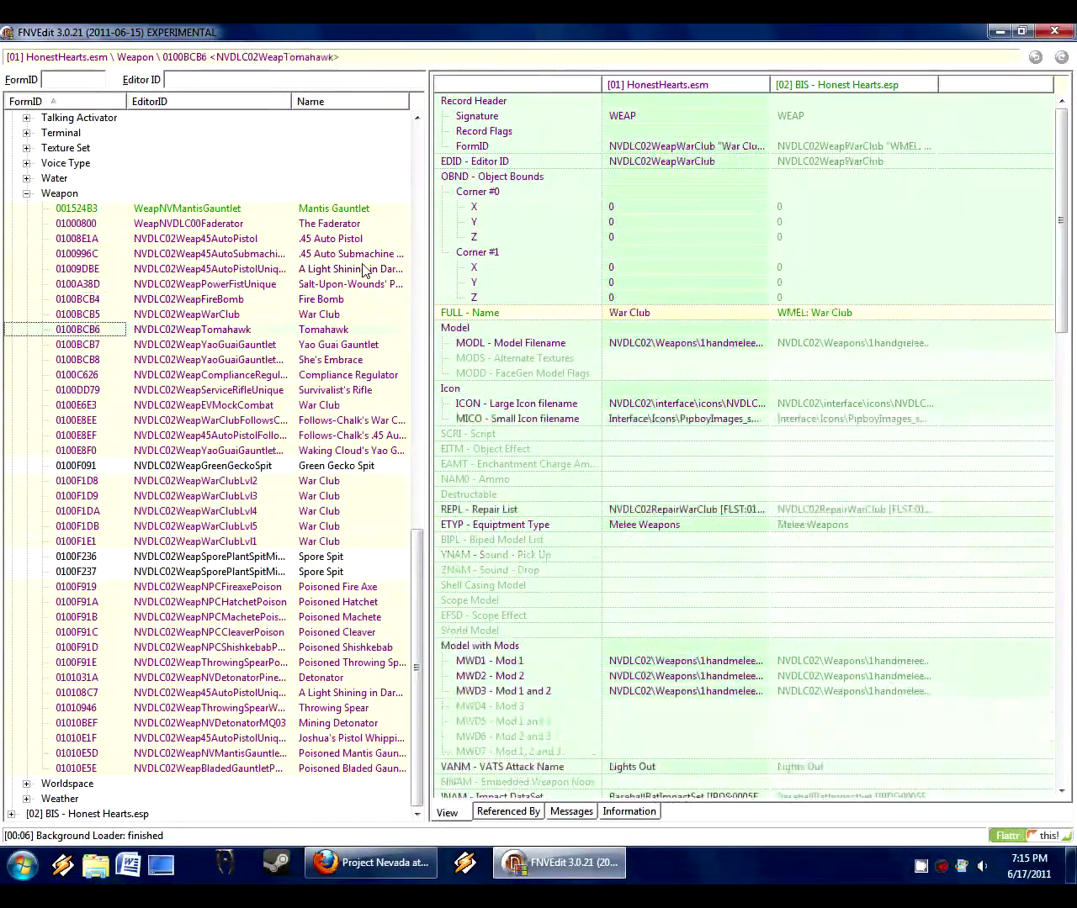
key("Up")
key("Up")
key("Up")
key("Up")
key("Up")
key("Up")
key("Up")
key("Up")
key("Up")
key("Up")
key("Down")
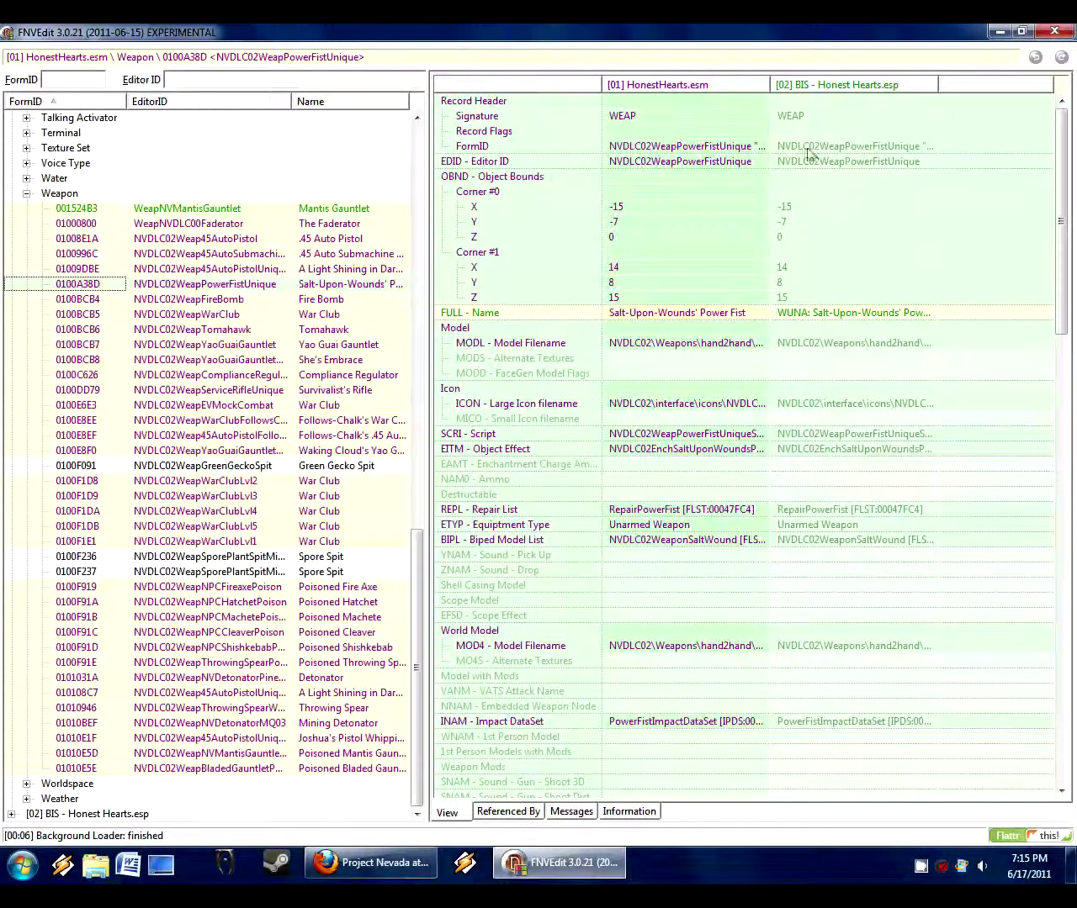
left_click_drag(1058, 261, 1075, 202)
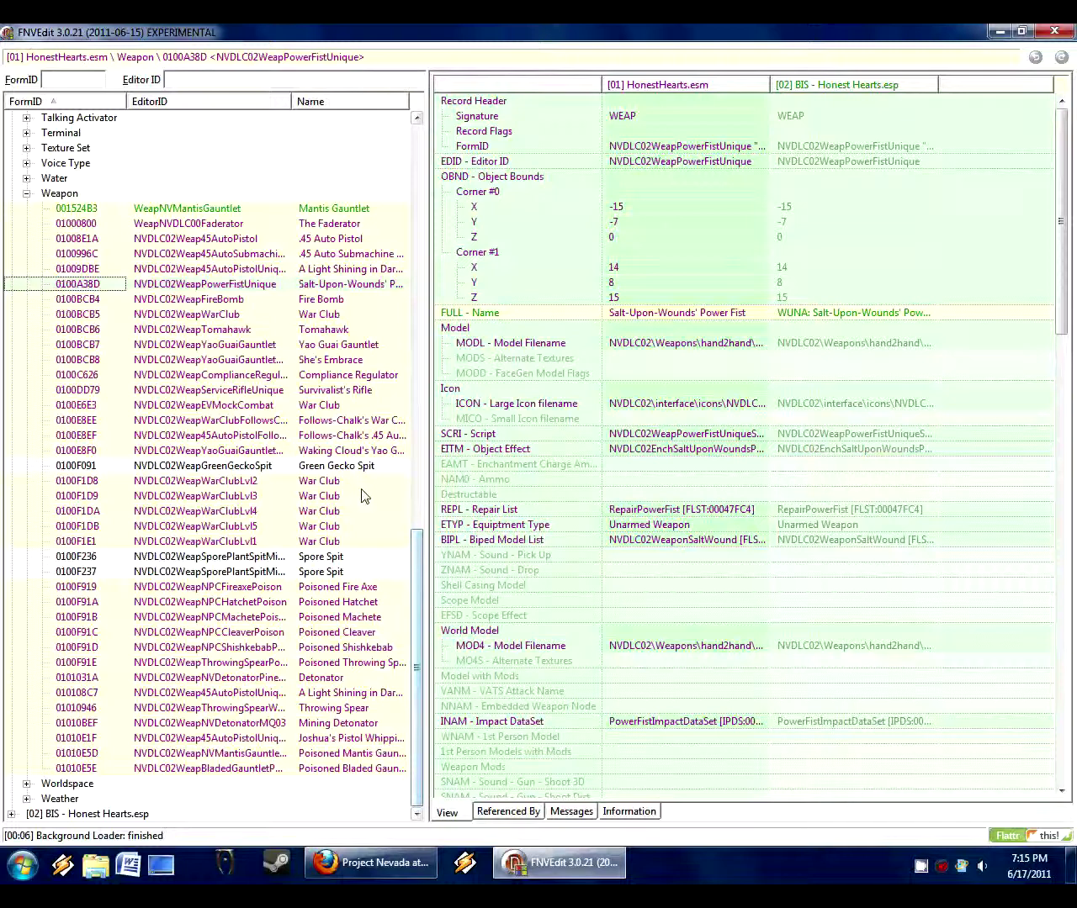
Check the NVDLC02WeapEVMockCombat War Club and the War Club Lvl2 to Lvl5 records for their BIS - Honest Hearts.esp overrides.
left_click(320, 407)
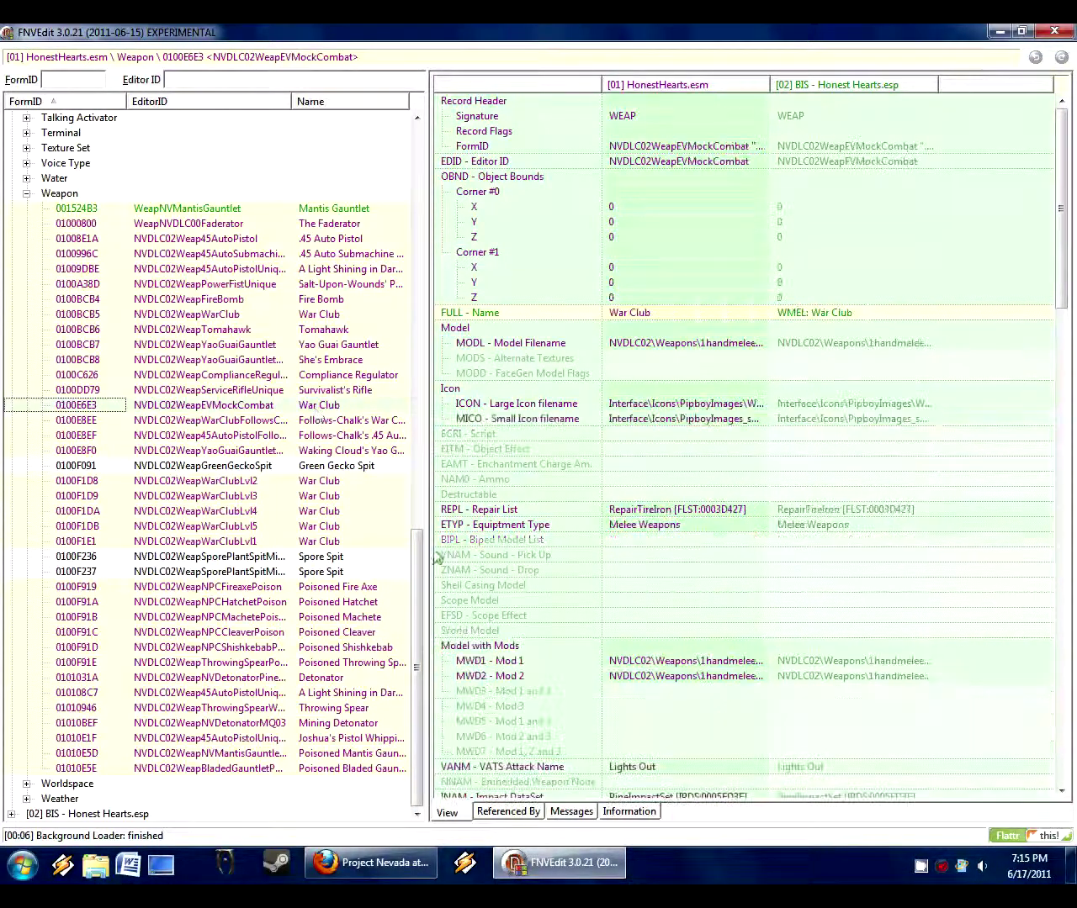
left_click(332, 484)
left_click(340, 499)
left_click(335, 513)
left_click(332, 529)
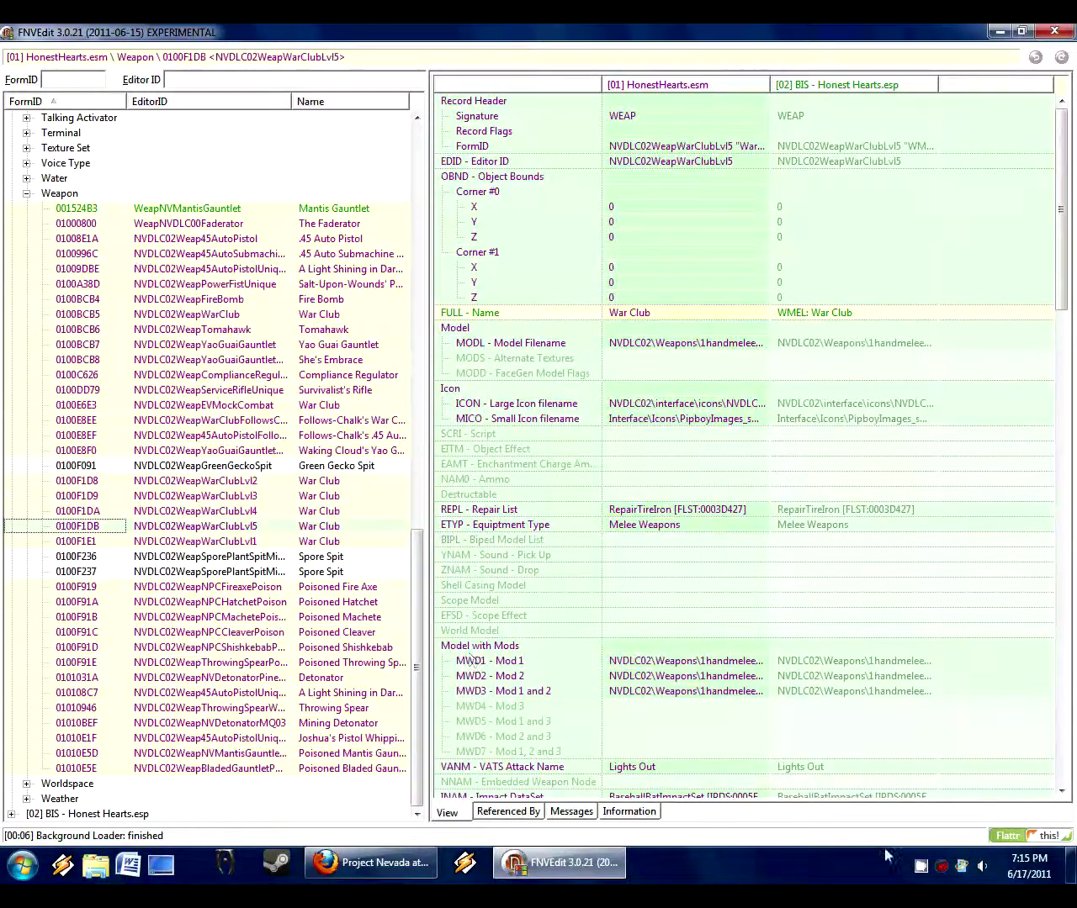
right_click(927, 875)
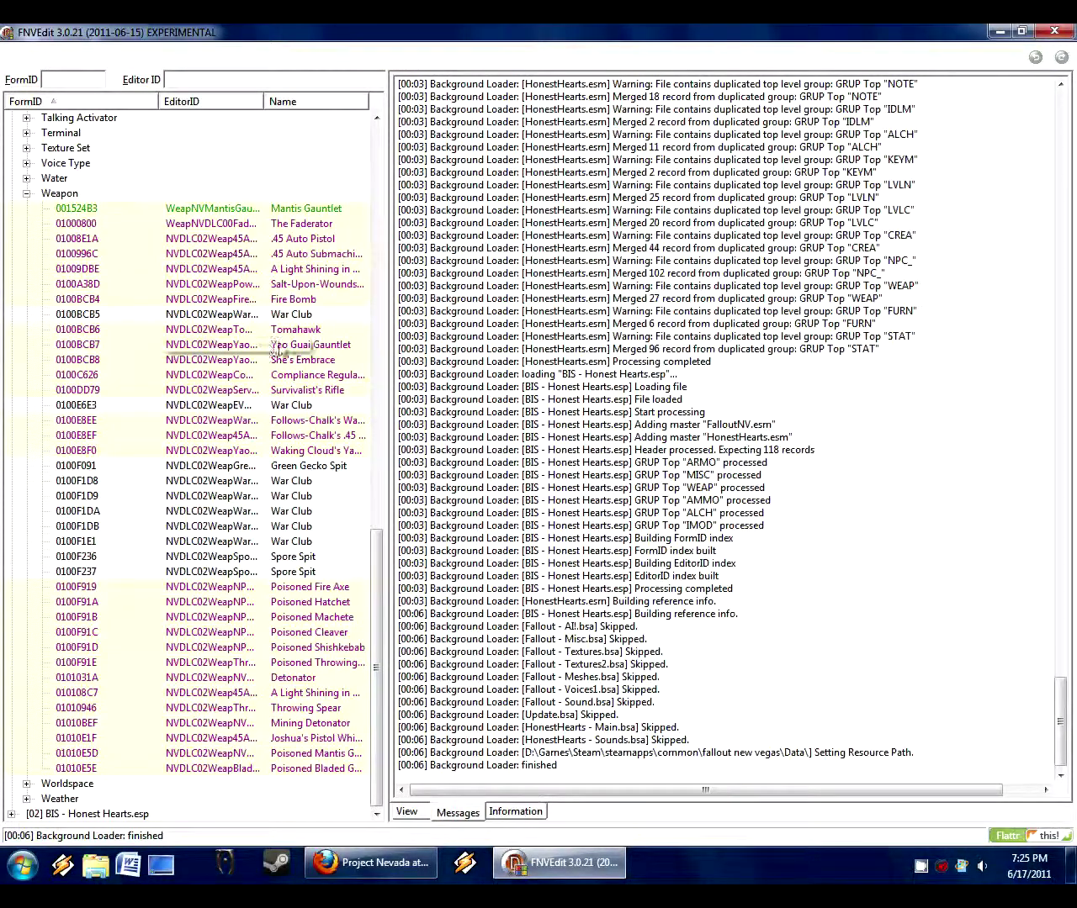
Examine the War Club records in HonestHearts.esm for overrides, including NVDLC02WeapWarClub and NVDLC02WeapEVMockCombat.
left_click(296, 315)
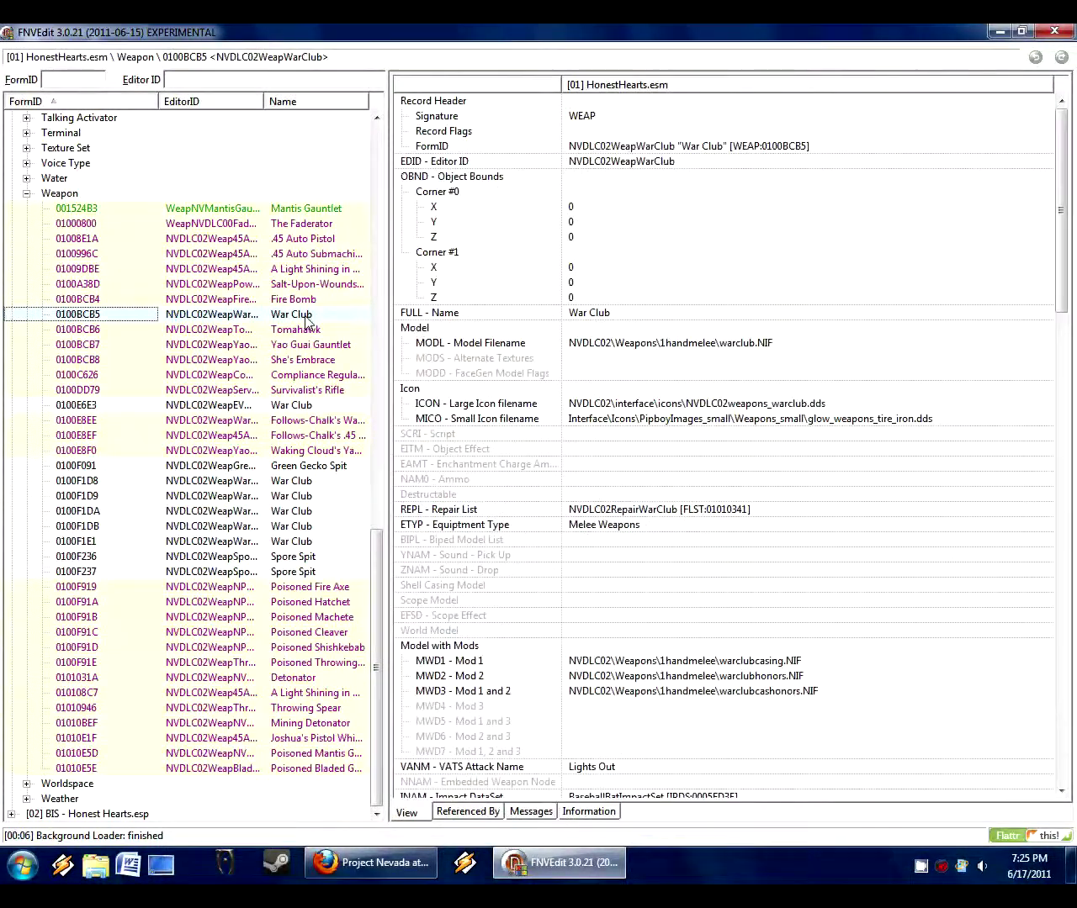
left_click(307, 404)
left_click(299, 496)
key("Down")
key("Down")
key("Down")
key("Up")
key("Up")
key("Up")
key("Up")
key("Up")
key("Up")
key("Up")
key("Up")
key("Up")
key("Up")
key("Up")
key("Up")
key("Up")
key("Up")
key("Up")
key("Up")
key("Up")
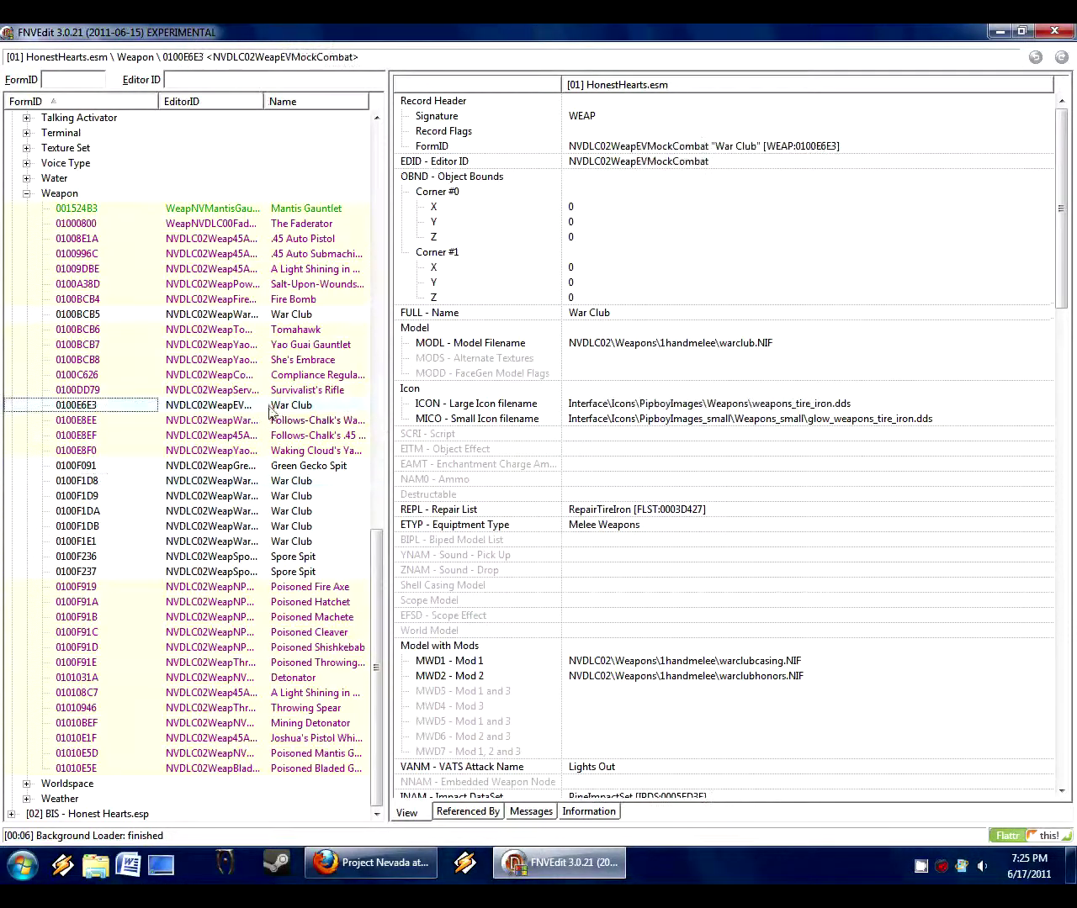
key("Down")
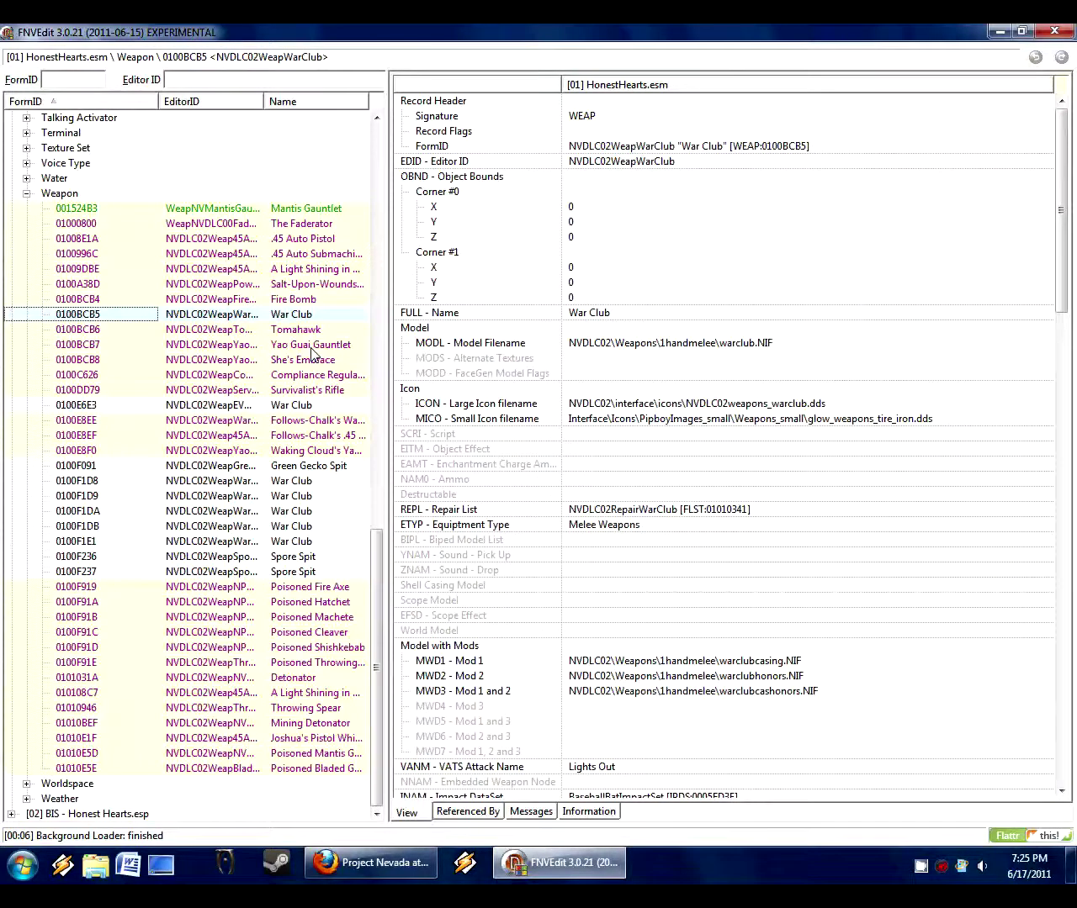
key("Down")
key("Down")
key("Down")
key("Down")
key("Down")
key("Down")
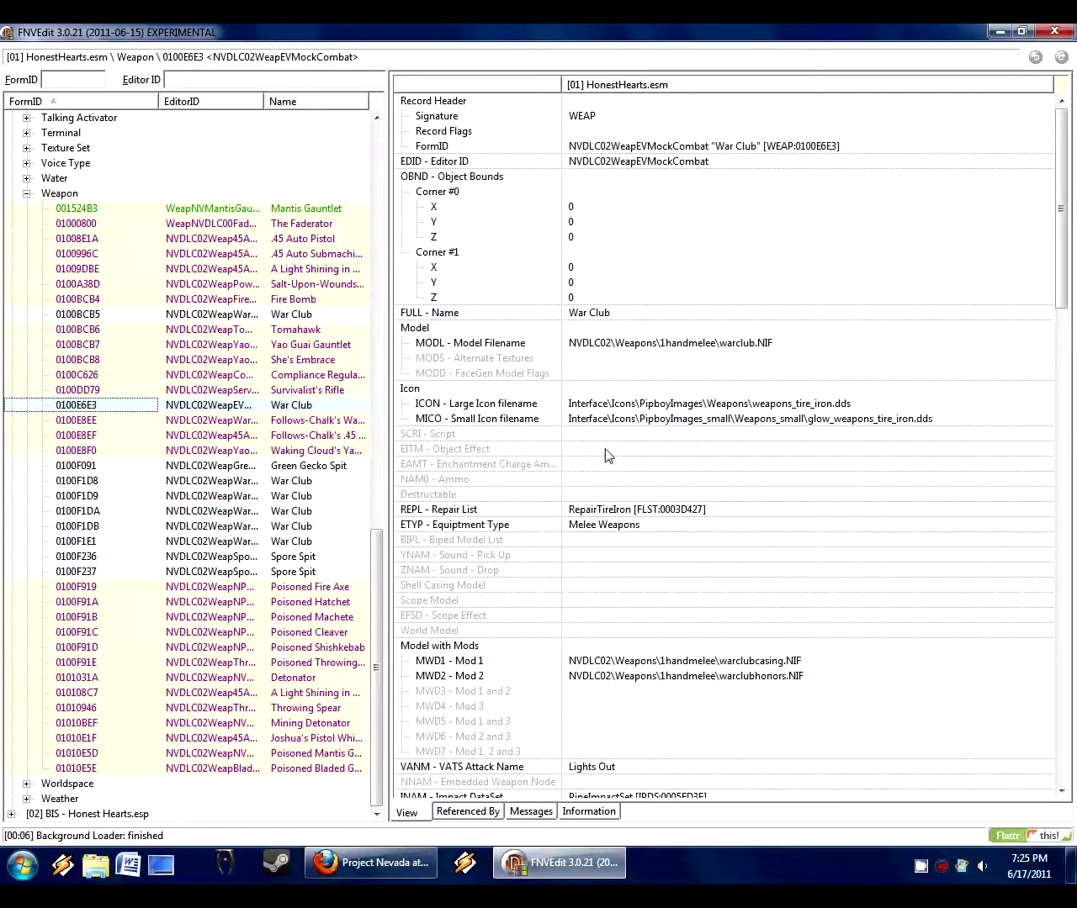
Review the levelled War Club records below Green Gecko Spit for missing overrides.
key("Down")
key("Down")
key("Down")
key("Down")
key("Down")
key("Down")
key("Down")
key("Down")
key("Down")
key("Down")
key("Up")
key("Up")
key("Up")
key("Up")
key("Up")
key("Down")
key("Down")
key("Down")
key("Down")
key("Up")
key("Up")
key("Up")
key("Up")
key("Down")
key("Down")
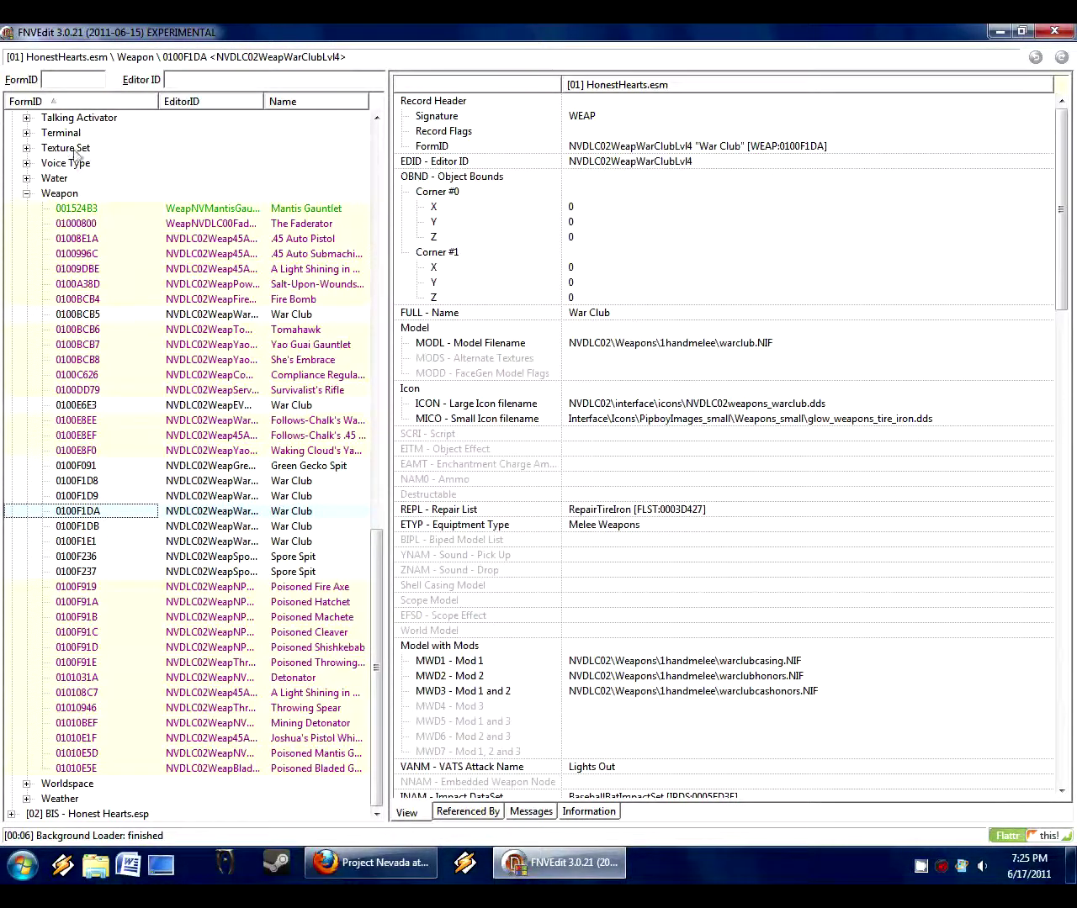
key("Up")
key("Up")
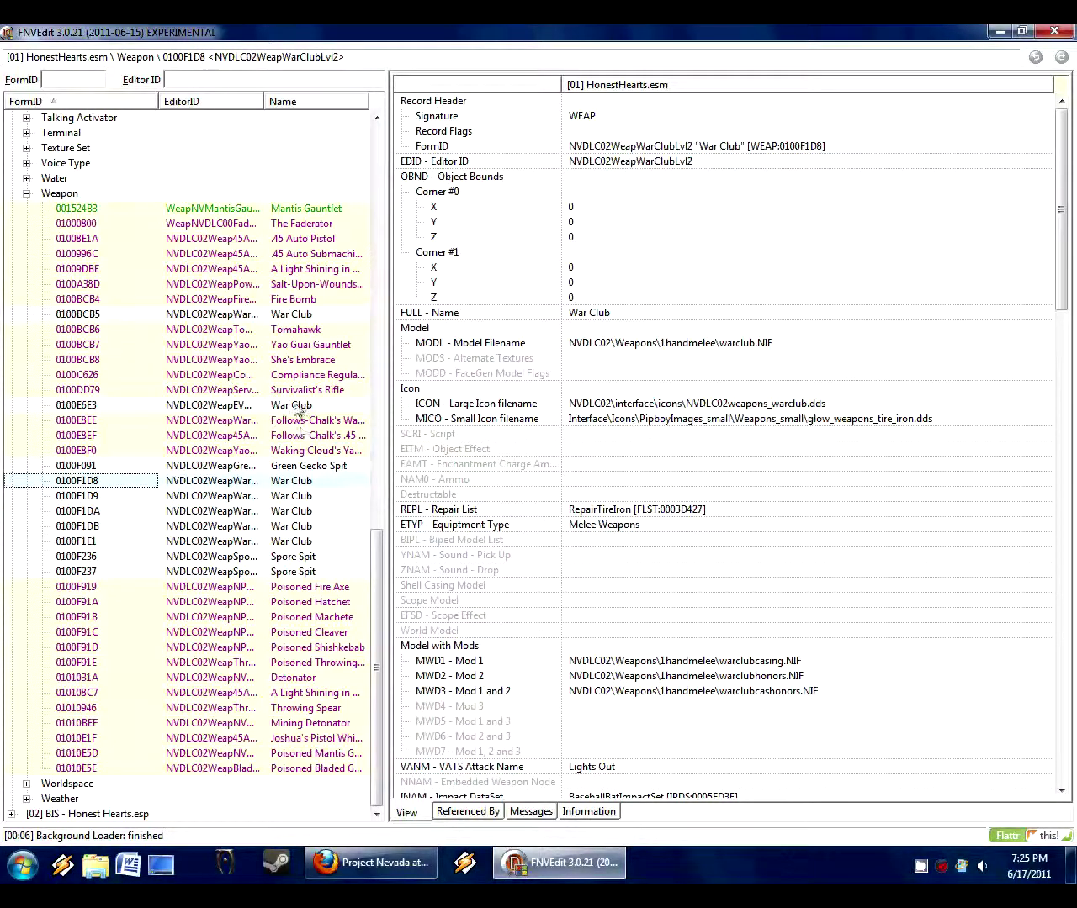
left_click(296, 407)
left_click(275, 316)
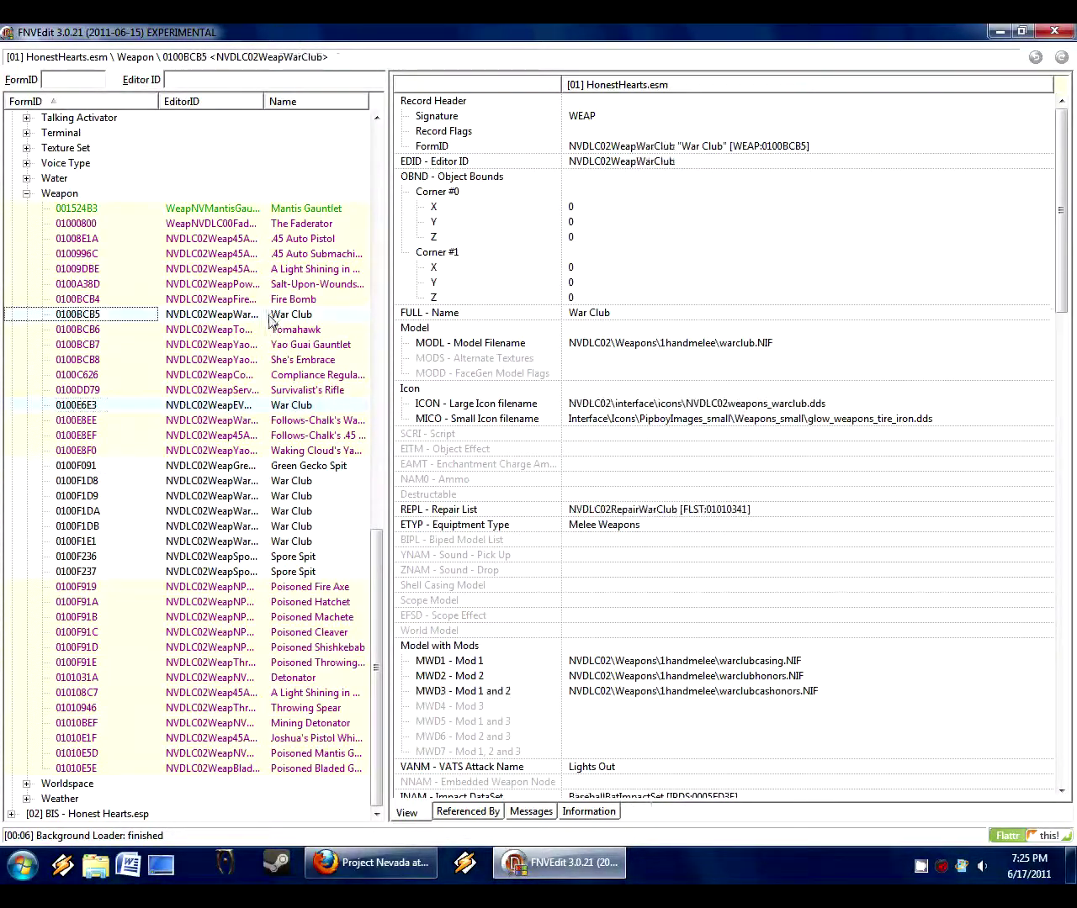
left_click(307, 482)
left_click(305, 497)
left_click(307, 513)
left_click(303, 526)
left_click(301, 542)
Copy all seven War Club weapon records from HonestHearts.esm as overrides into BIS - Honest Hearts.esp, accepting the module edit warning.
left_click(303, 315)
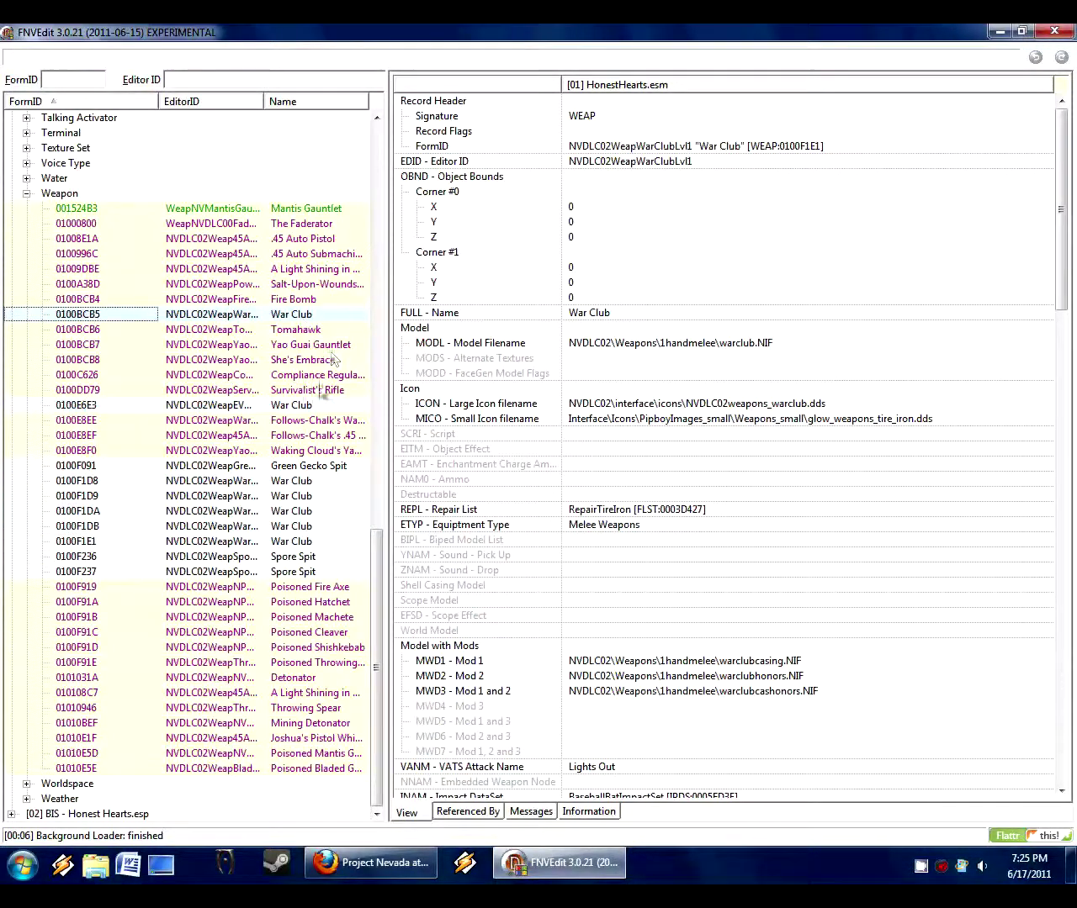
left_click(296, 407)
left_click(308, 480)
left_click(302, 497)
left_click(304, 513)
left_click(302, 526)
left_click(301, 542)
right_click(301, 542)
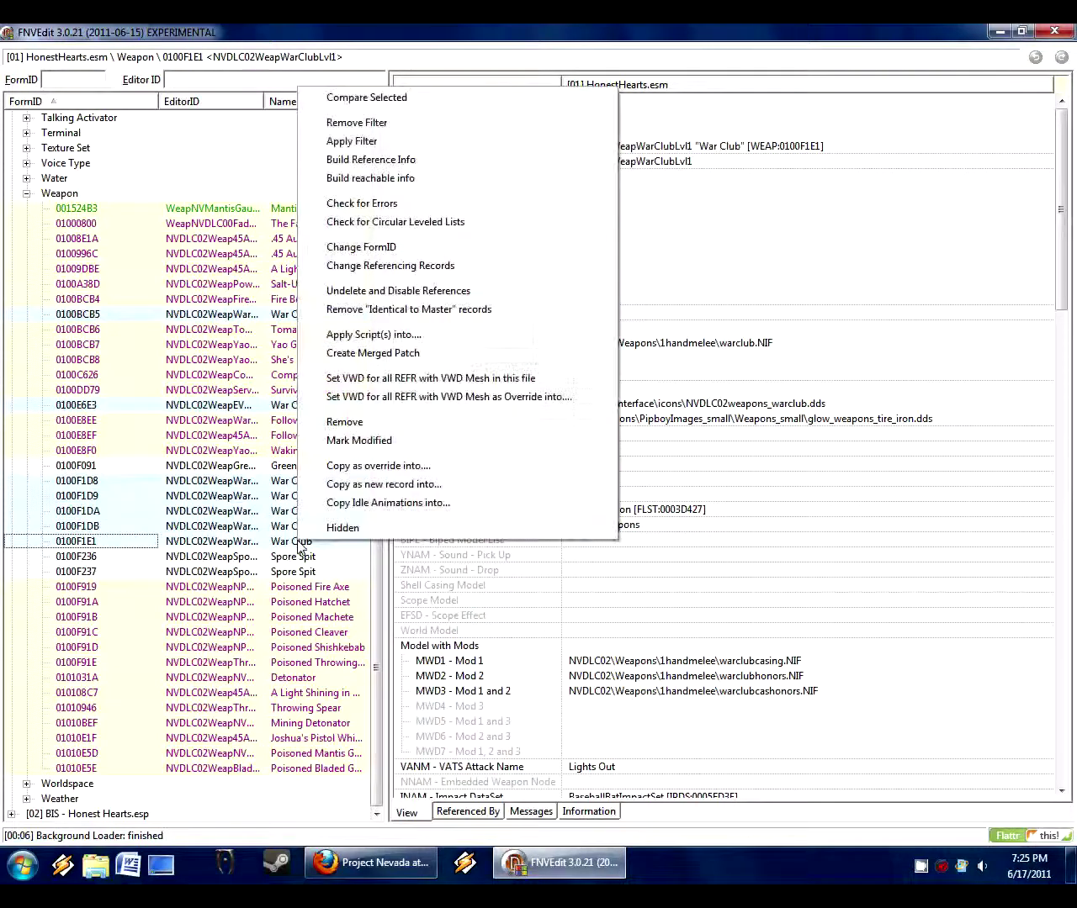
left_click(391, 467)
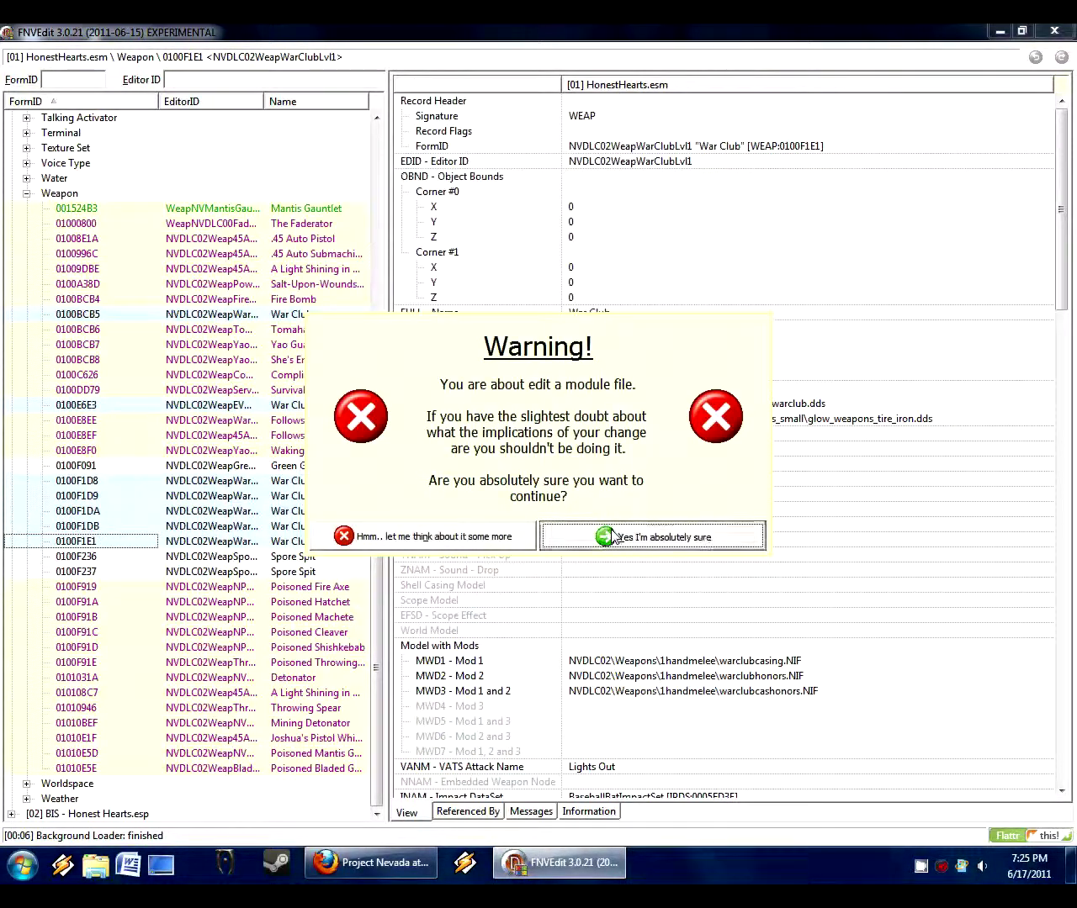
left_click(604, 536)
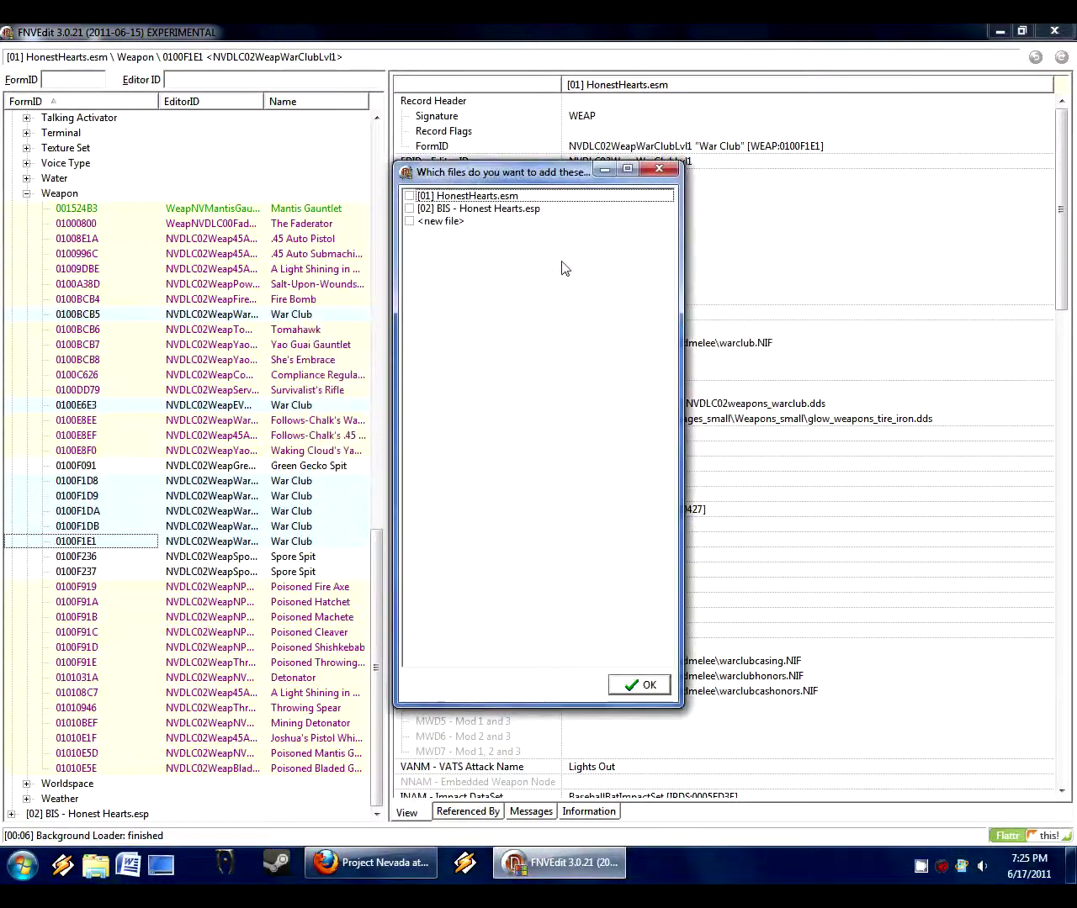
double_click(487, 209)
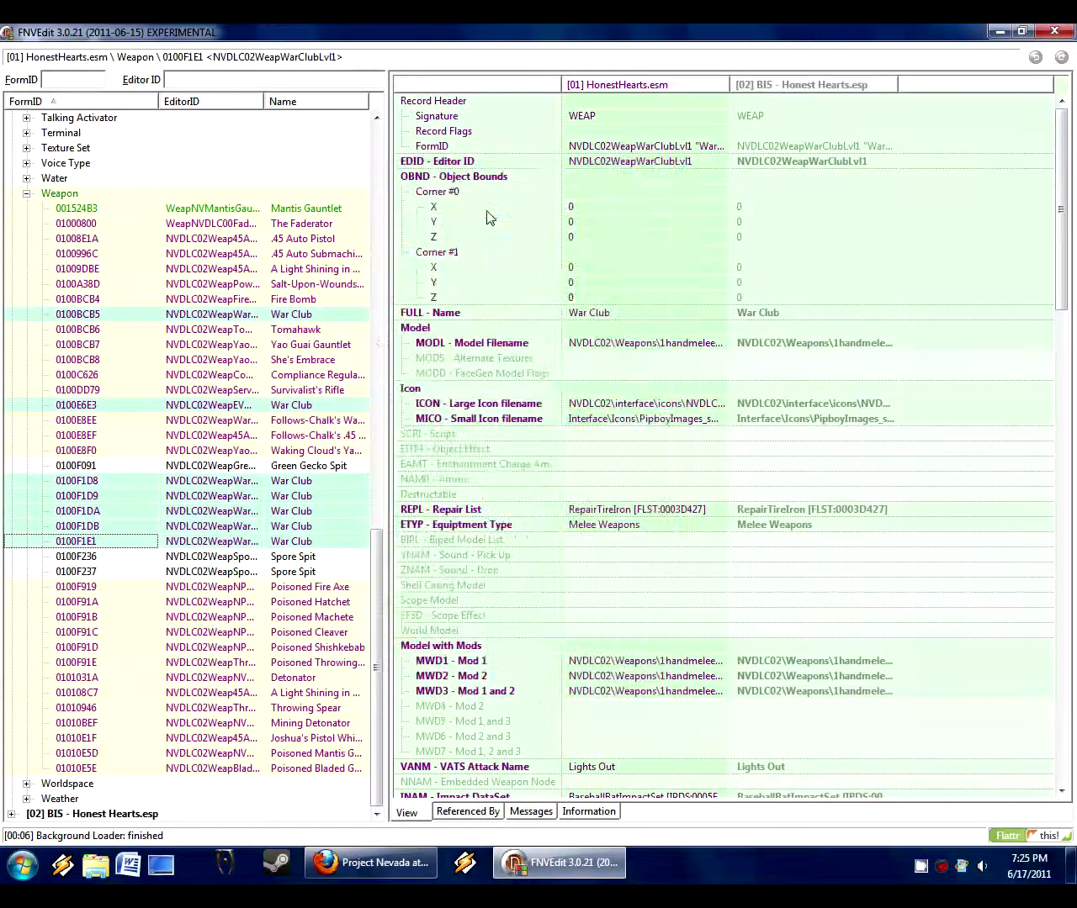
Set the FULL - Name of the NVDLC02WeapWarClub override to "WMEL: War Club" and copy that text for reuse.
left_click(317, 286)
left_click(271, 313)
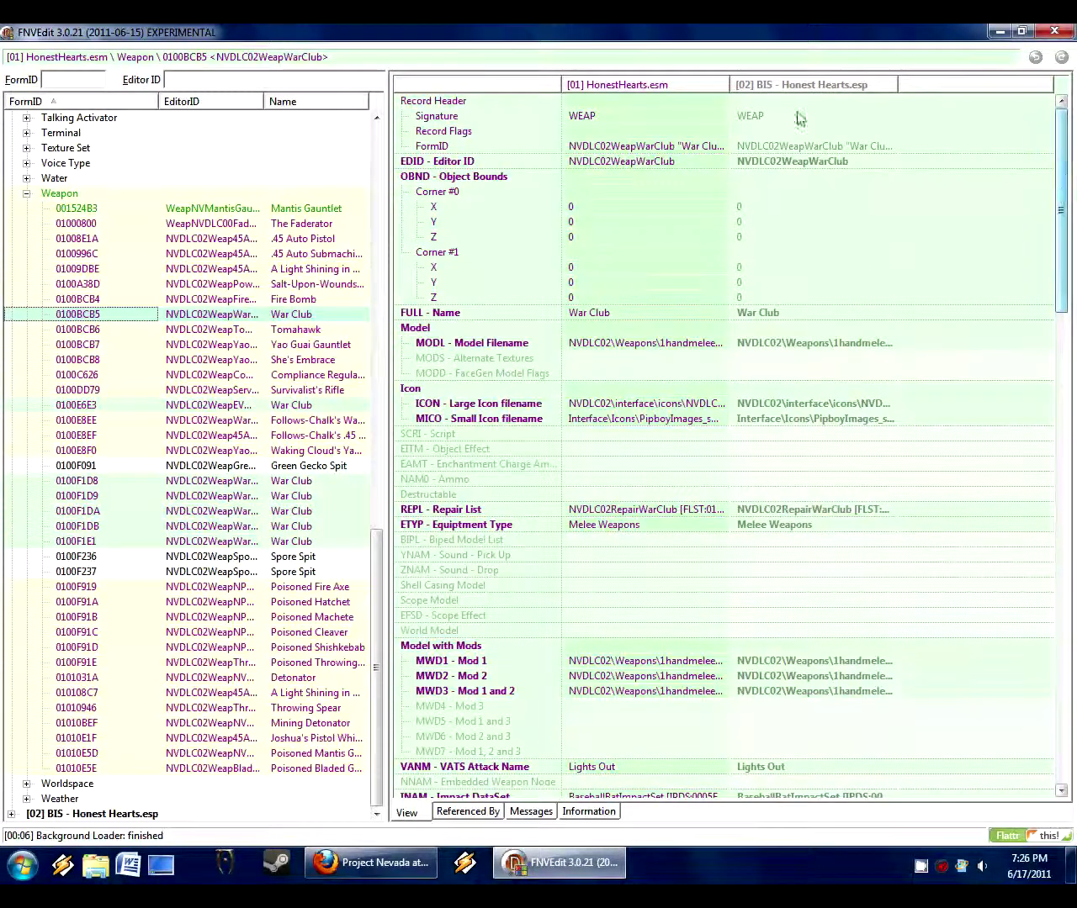
right_click(776, 318)
left_click(796, 328)
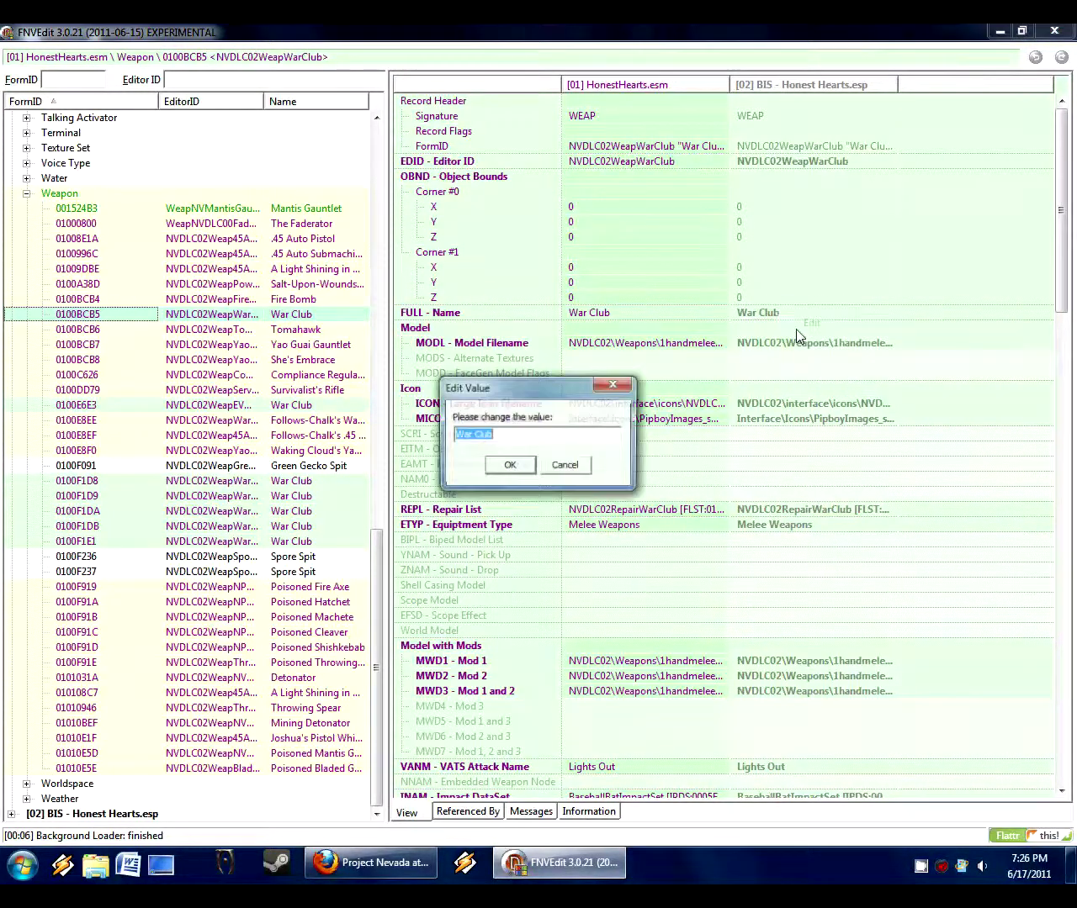
key("Home")
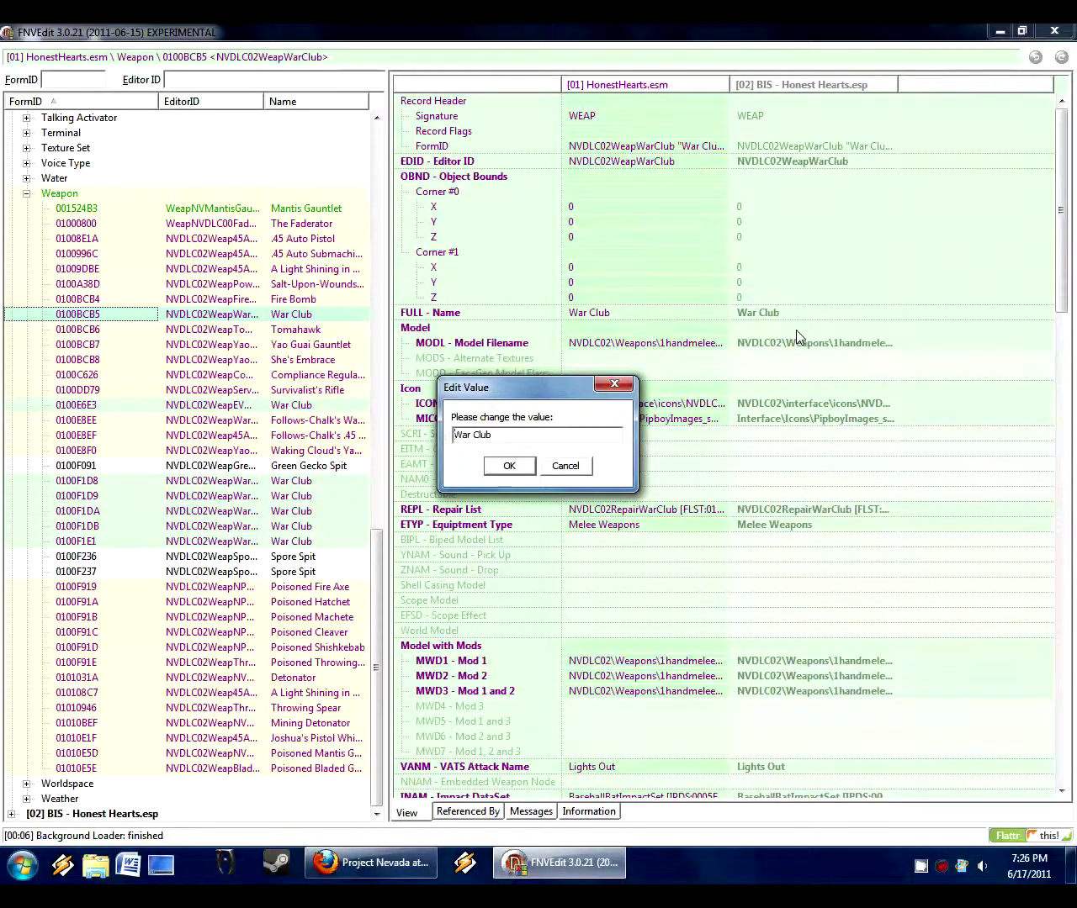
type("WMEL:")
left_click_drag(556, 435, 401, 440)
key("ctrl+c")
left_click(506, 466)
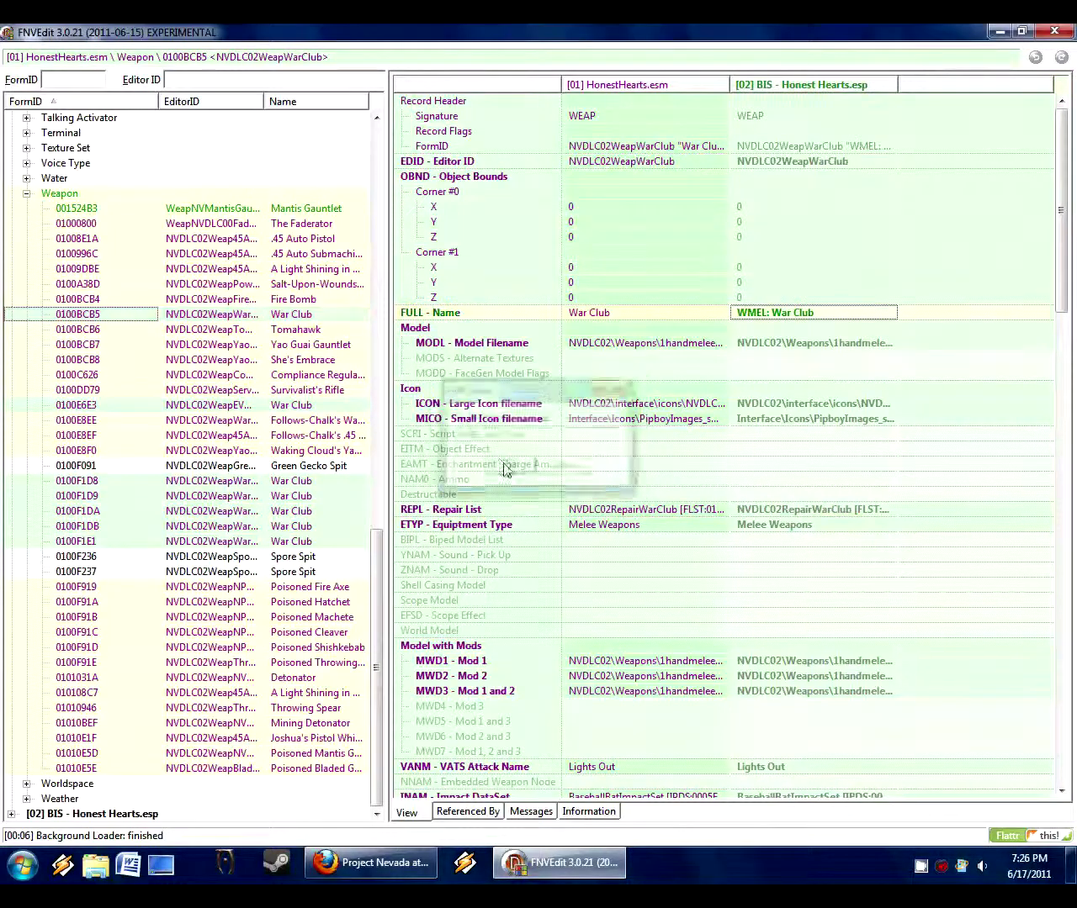
Rename the NVDLC02WeapEVMockCombat override in BIS - Honest Hearts.esp to "WMEL: War Club".
left_click(303, 407)
right_click(760, 320)
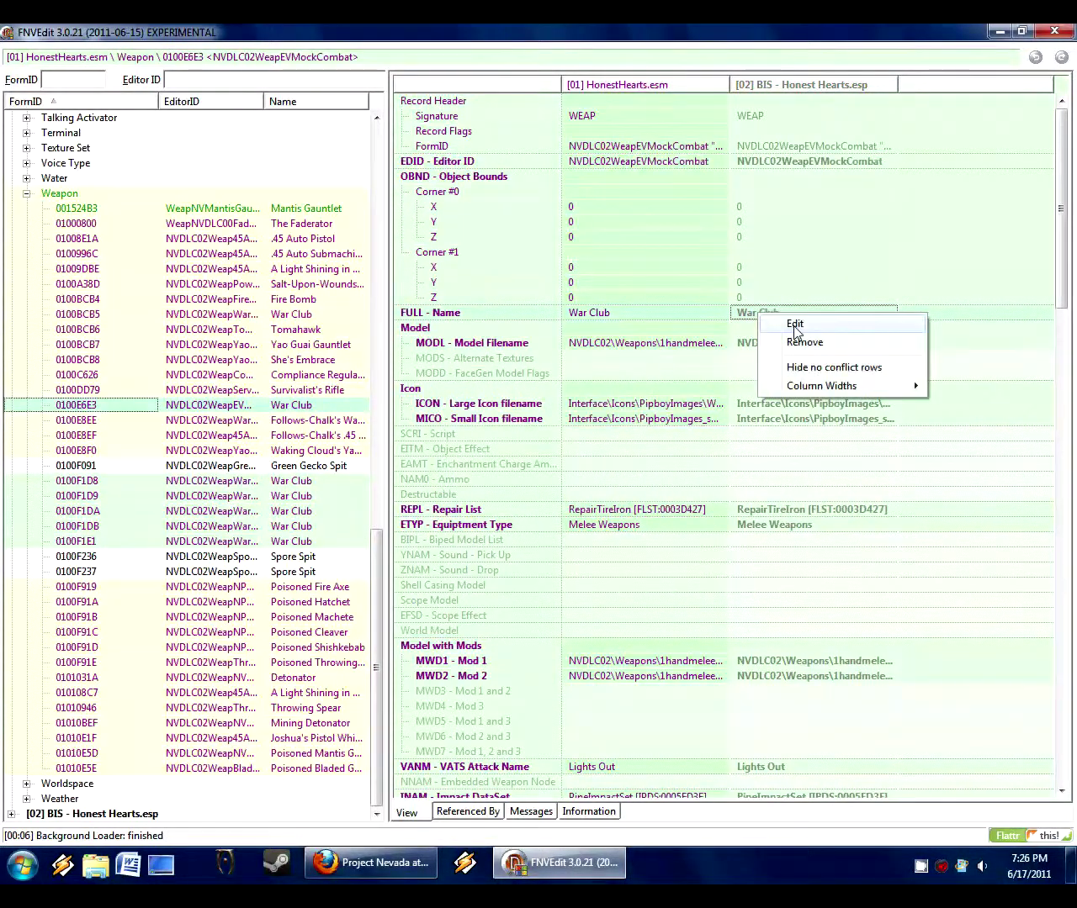
left_click(778, 328)
key("ctrl+v")
left_click(507, 466)
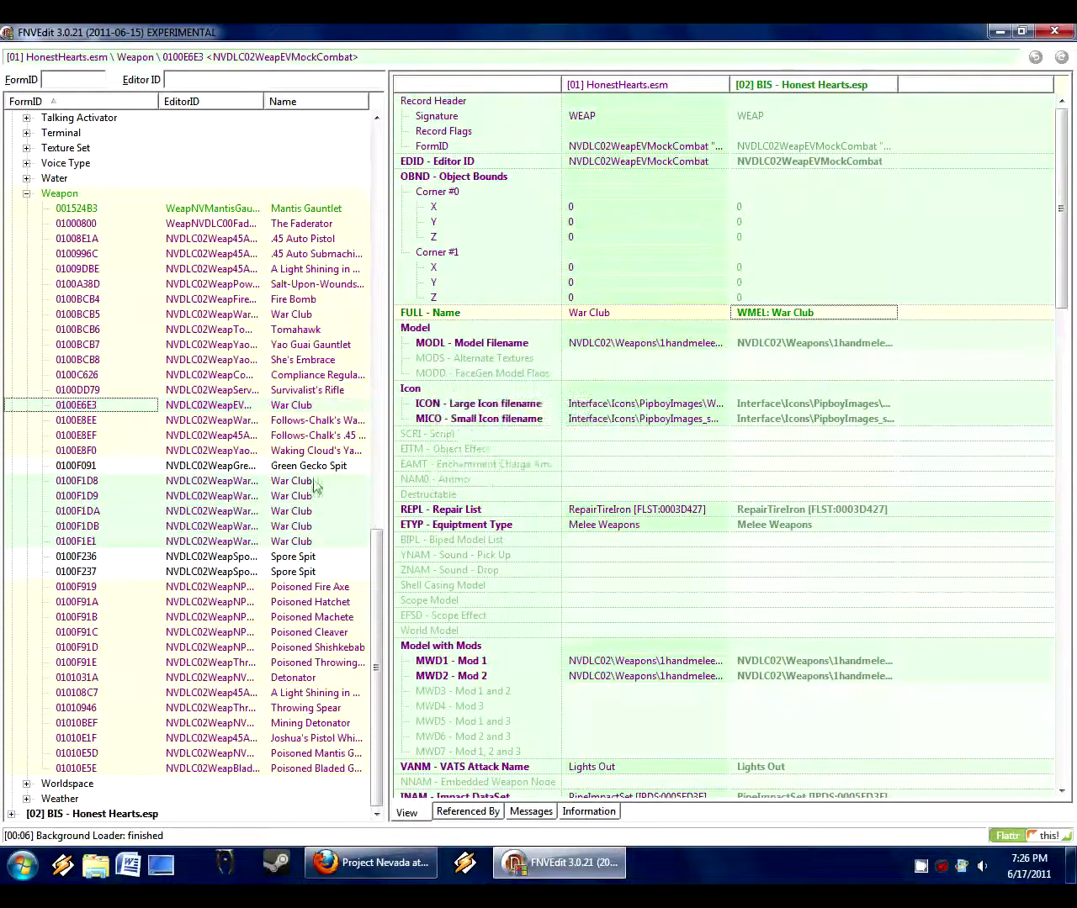
Set the FULL - Name of the NVDLC02WeapWarClubLvl2 override to "WMEL: War Club".
left_click(313, 482)
right_click(733, 312)
left_click(767, 319)
key("ctrl+v")
left_click(509, 466)
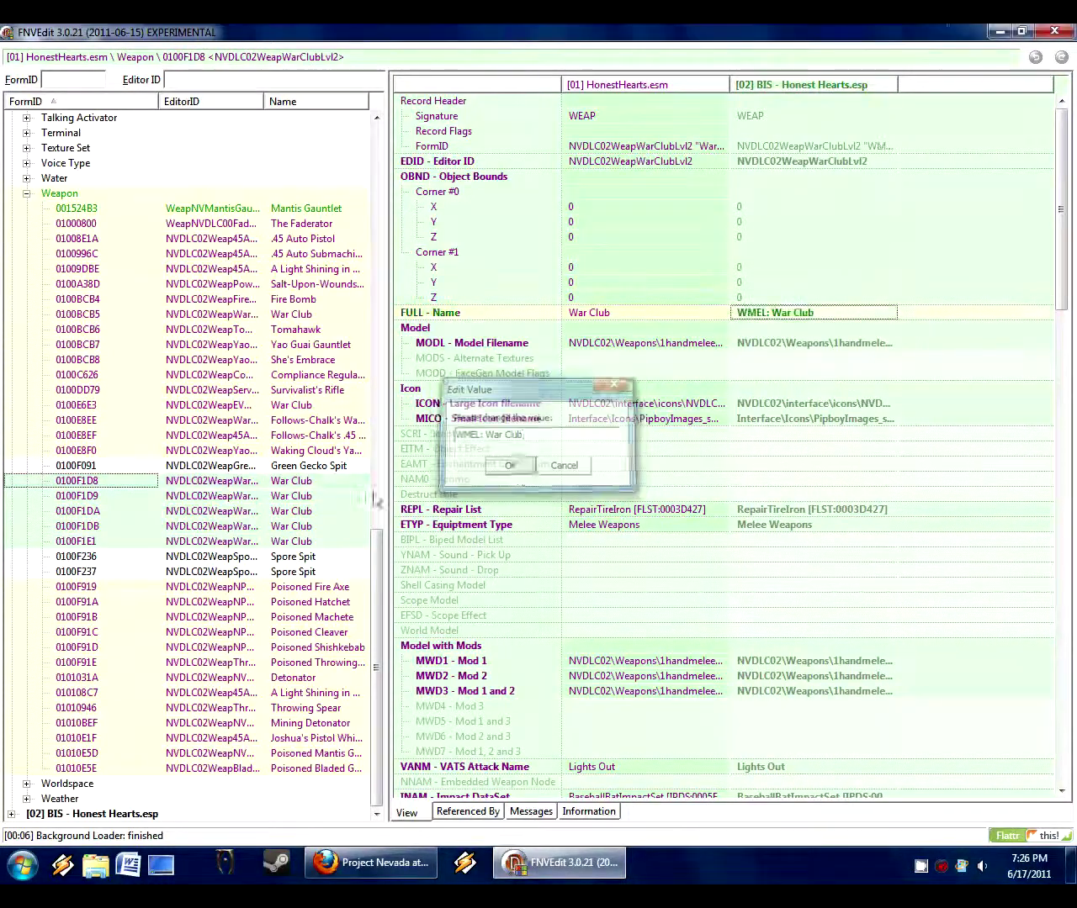
Set the FULL - Name of the NVDLC02WeapWarClubLvl3 override to "WMEL: War Club".
left_click(322, 496)
right_click(772, 311)
left_click(791, 317)
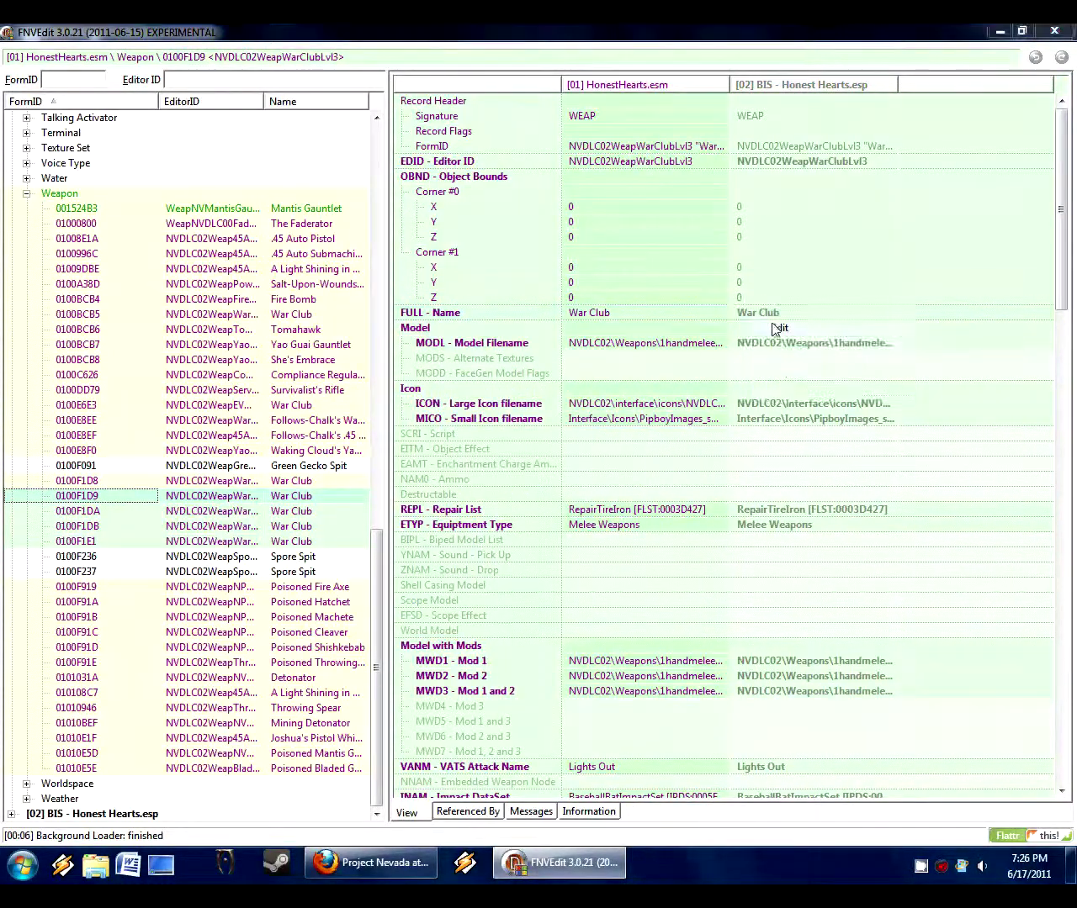
key("ctrl+v")
left_click(509, 466)
Set the FULL - Name of the War Club override with FormID 0100F1DA to "WMEL: War Club".
left_click(299, 511)
right_click(770, 311)
left_click(790, 322)
key("ctrl+v")
left_click(509, 466)
Set the FULL - Name of the NVDLC02WeapWarClubLvl5 override to "WMEL: War Club".
left_click(328, 527)
right_click(769, 311)
left_click(790, 321)
key("ctrl+v")
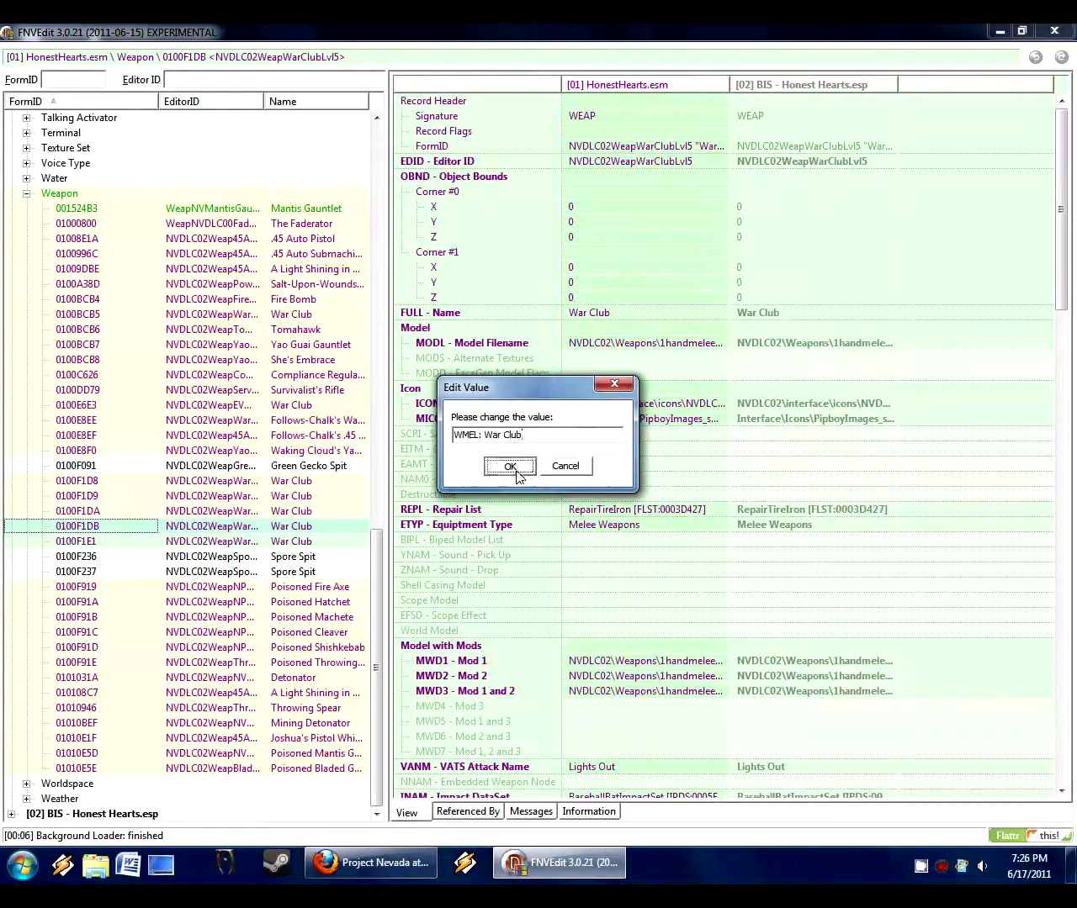
left_click(508, 466)
Set the FULL - Name of the NVDLC02WeapWarClubLvl1 override to "WMEL: War Club".
left_click(331, 542)
right_click(766, 316)
left_click(770, 327)
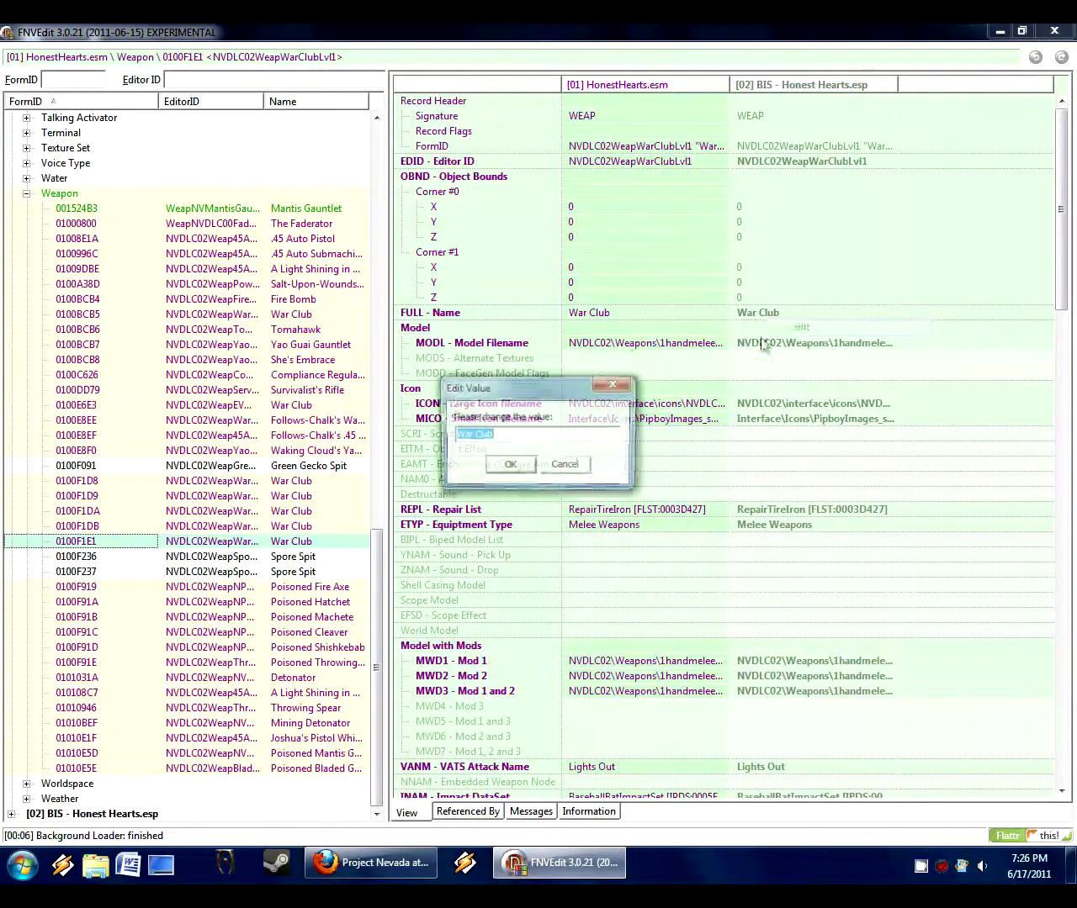
key("ctrl+v")
left_click(508, 466)
Recheck the NVDLC02WeapWarClub record and expand the Weapon group of BIS - Honest Hearts.esp to list its records.
left_click_drag(375, 610, 376, 664)
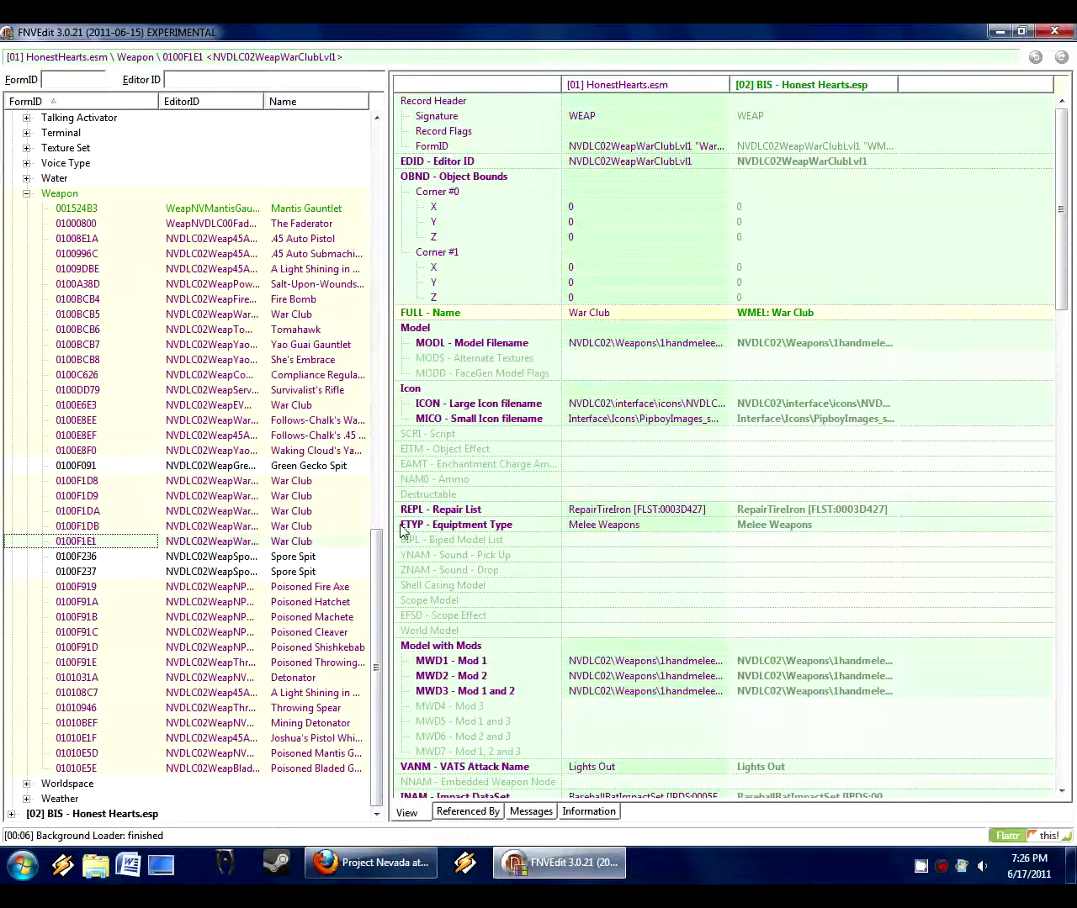
left_click(303, 316)
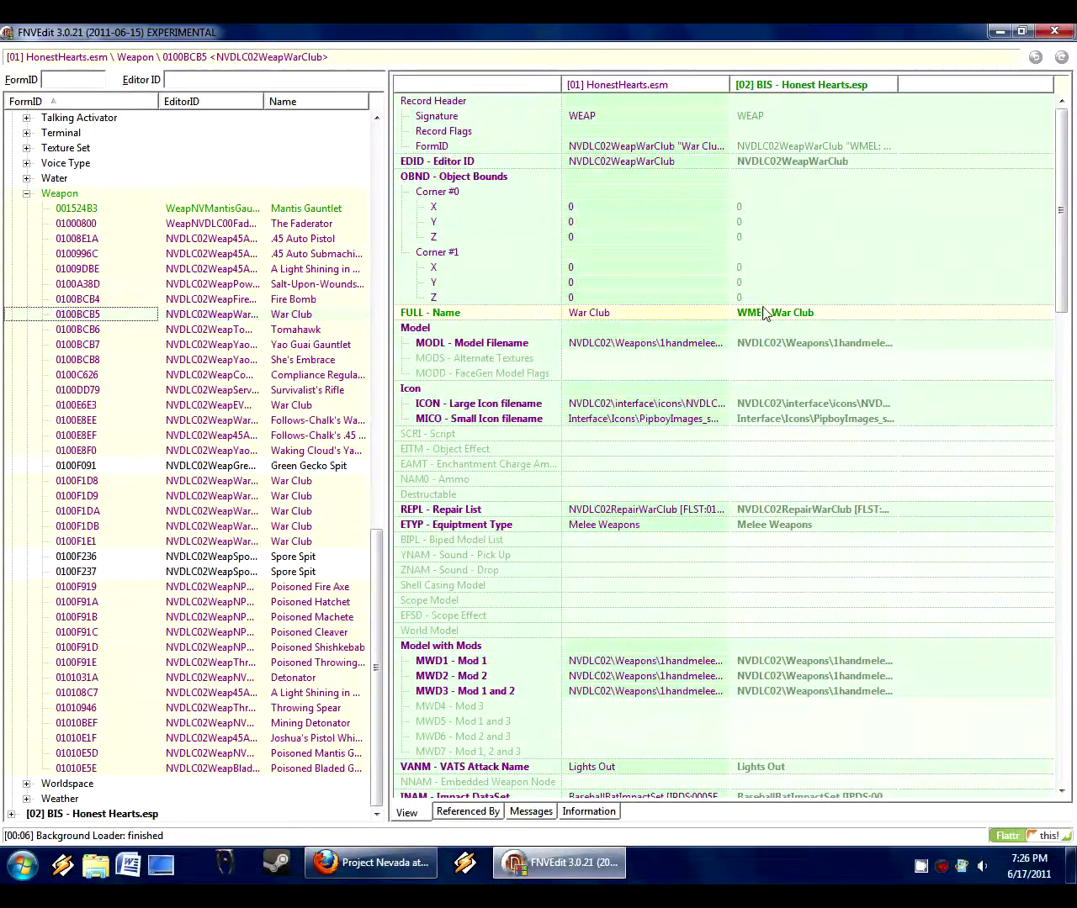
left_click(11, 814)
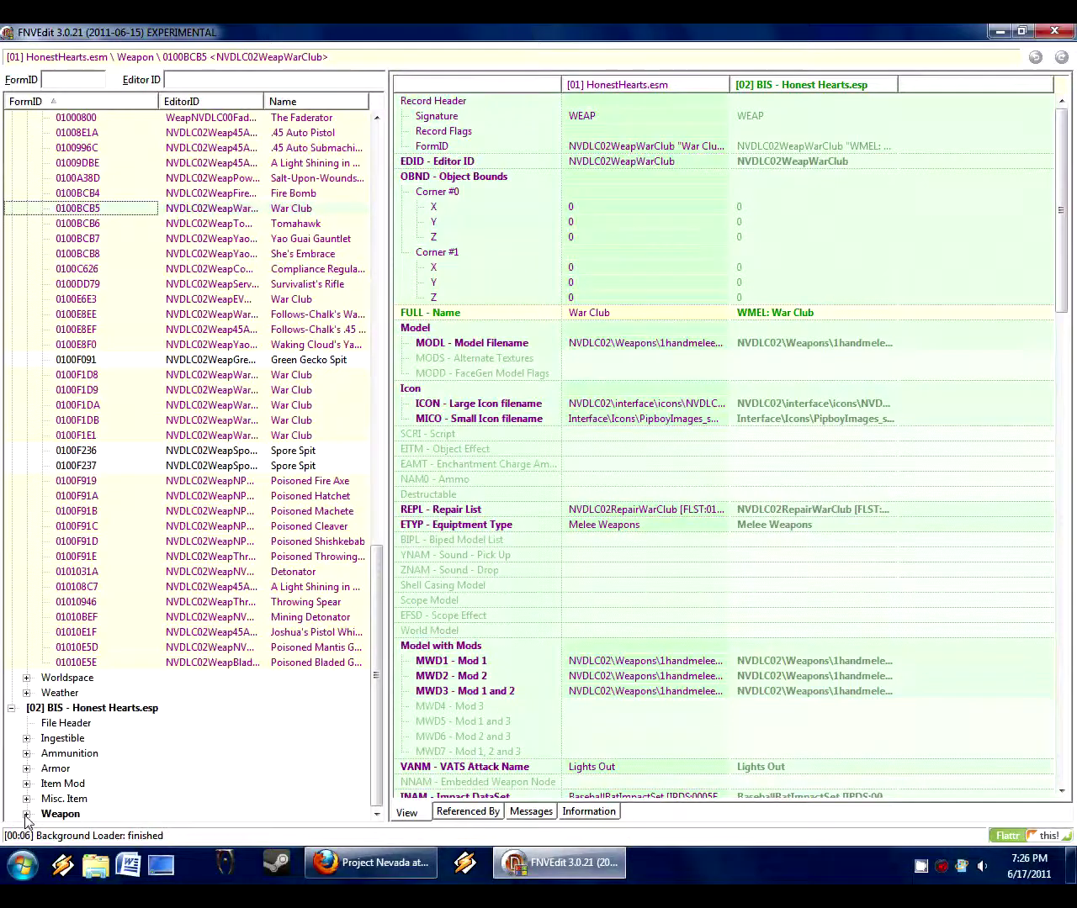
left_click(26, 814)
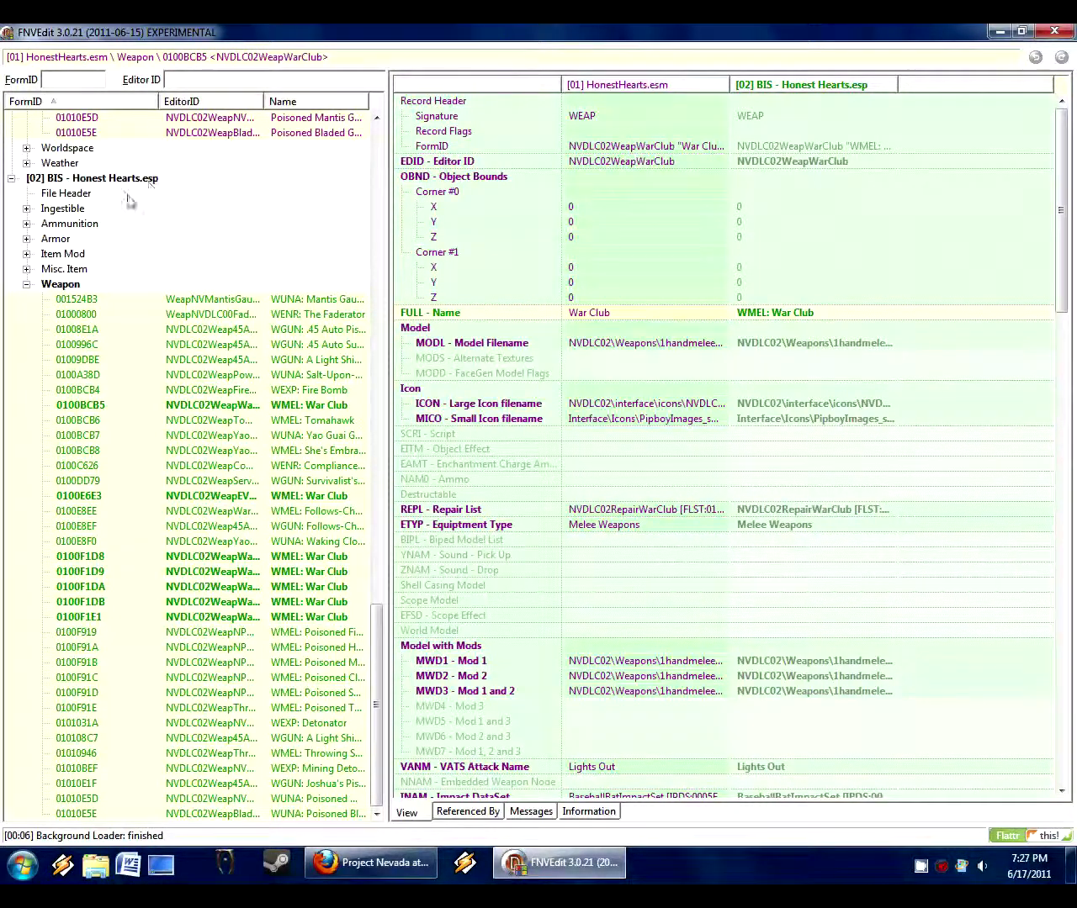
left_click(69, 285)
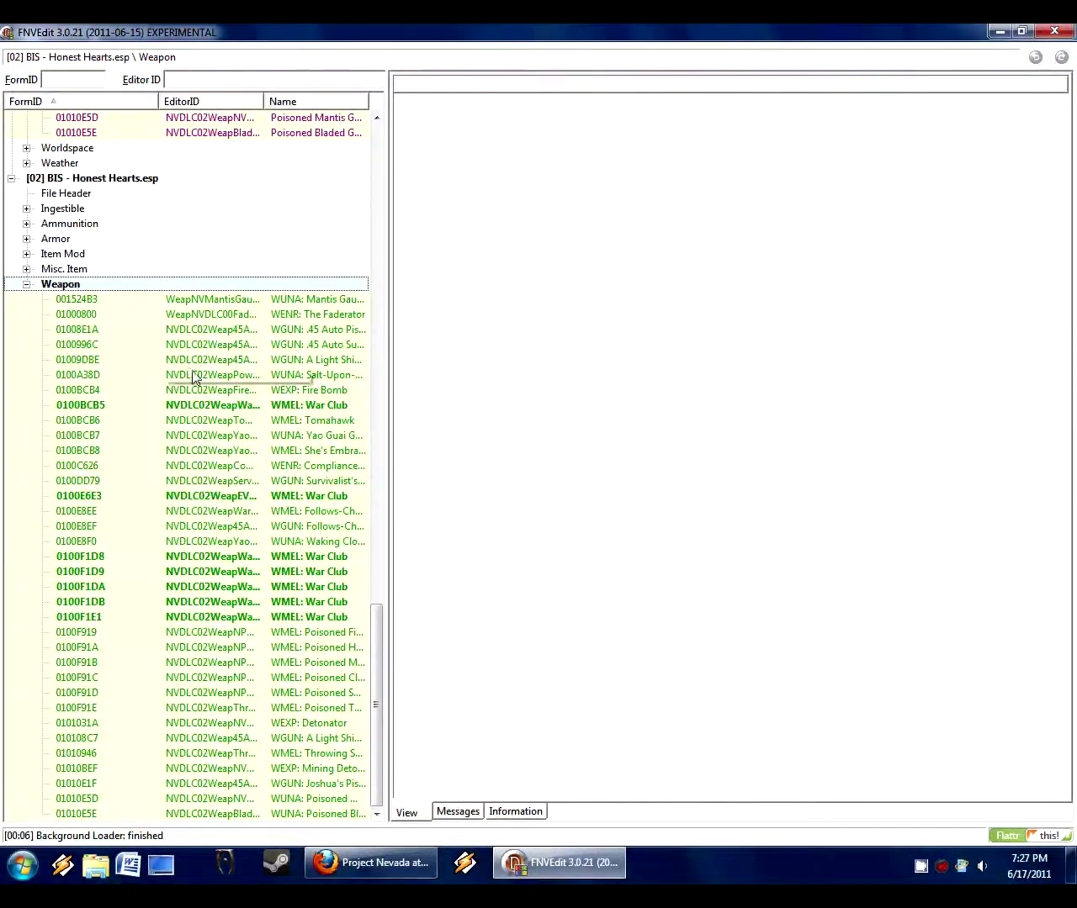
Review the renamed War Club overrides in BIS - Honest Hearts.esp against the weapon records of HonestHearts.esm.
left_click(227, 405)
left_click(220, 496)
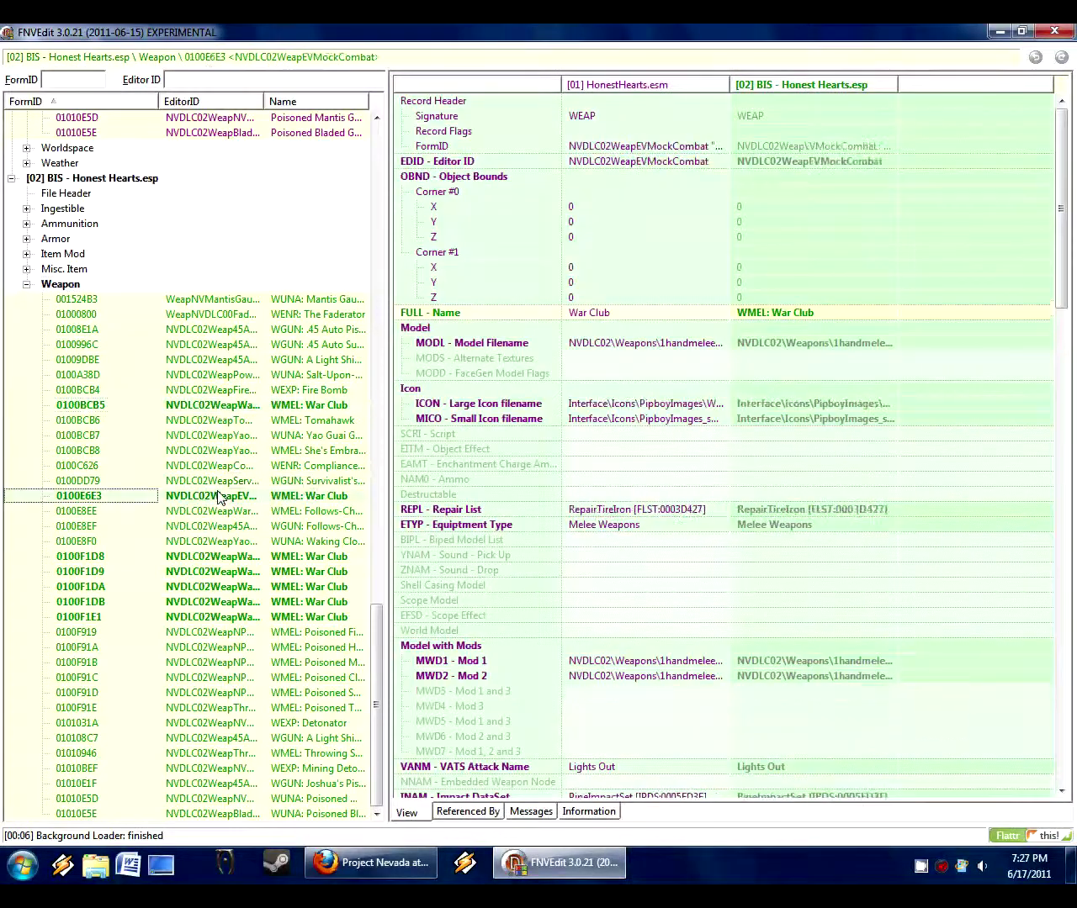
left_click(238, 571)
key("Down")
key("Down")
key("Up")
key("Up")
key("Up")
left_click(308, 498)
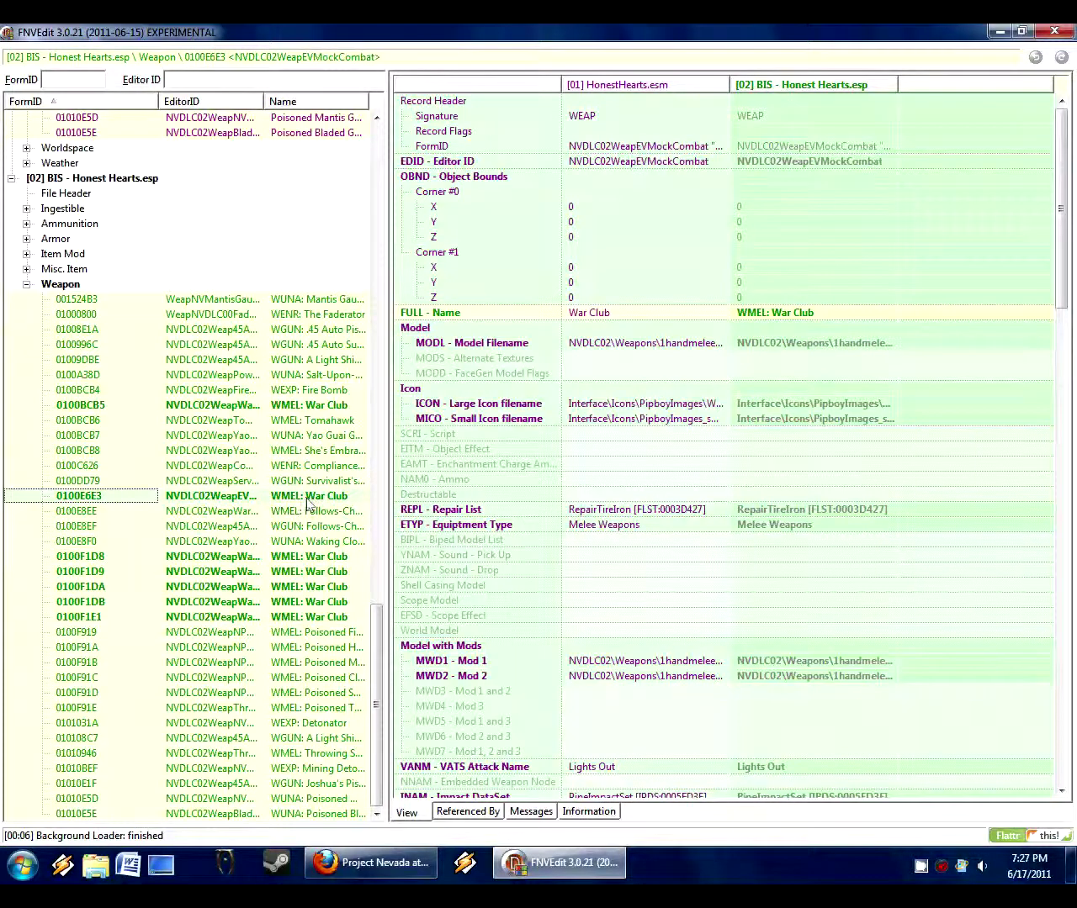
left_click(303, 408)
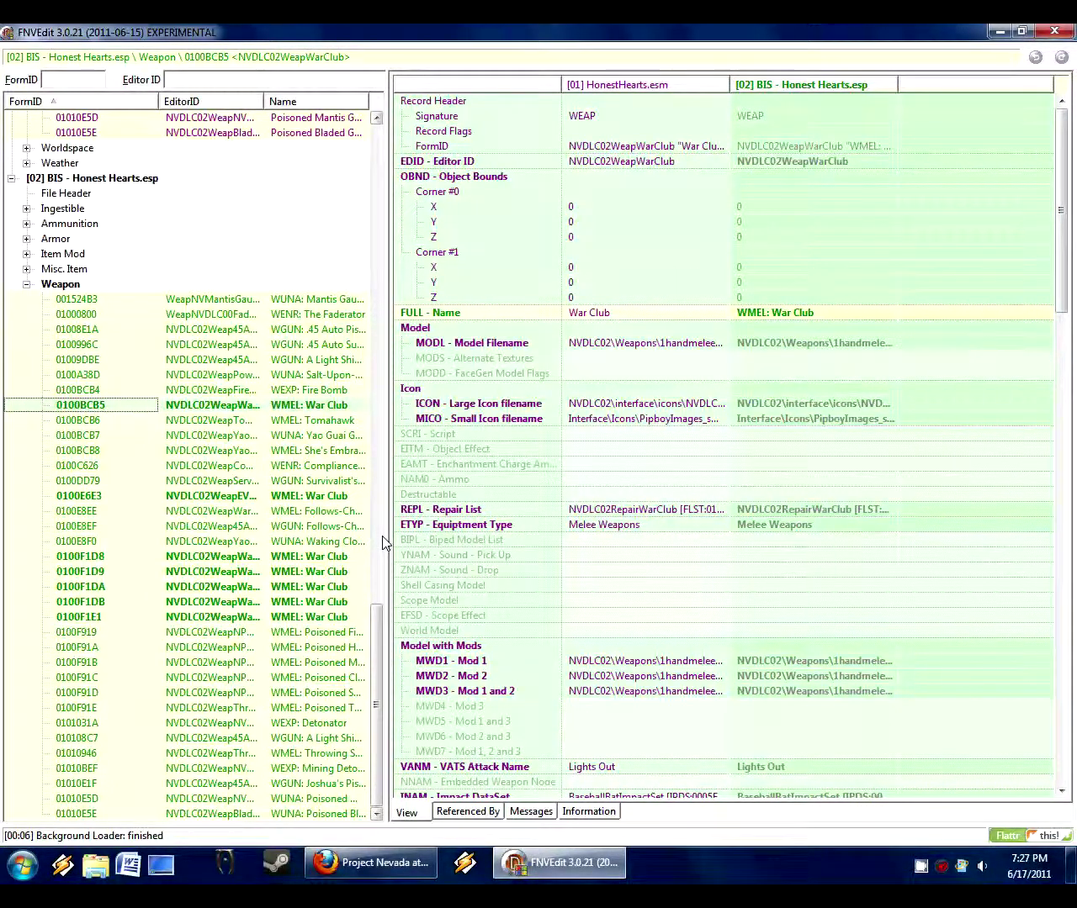
left_click_drag(377, 627, 380, 595)
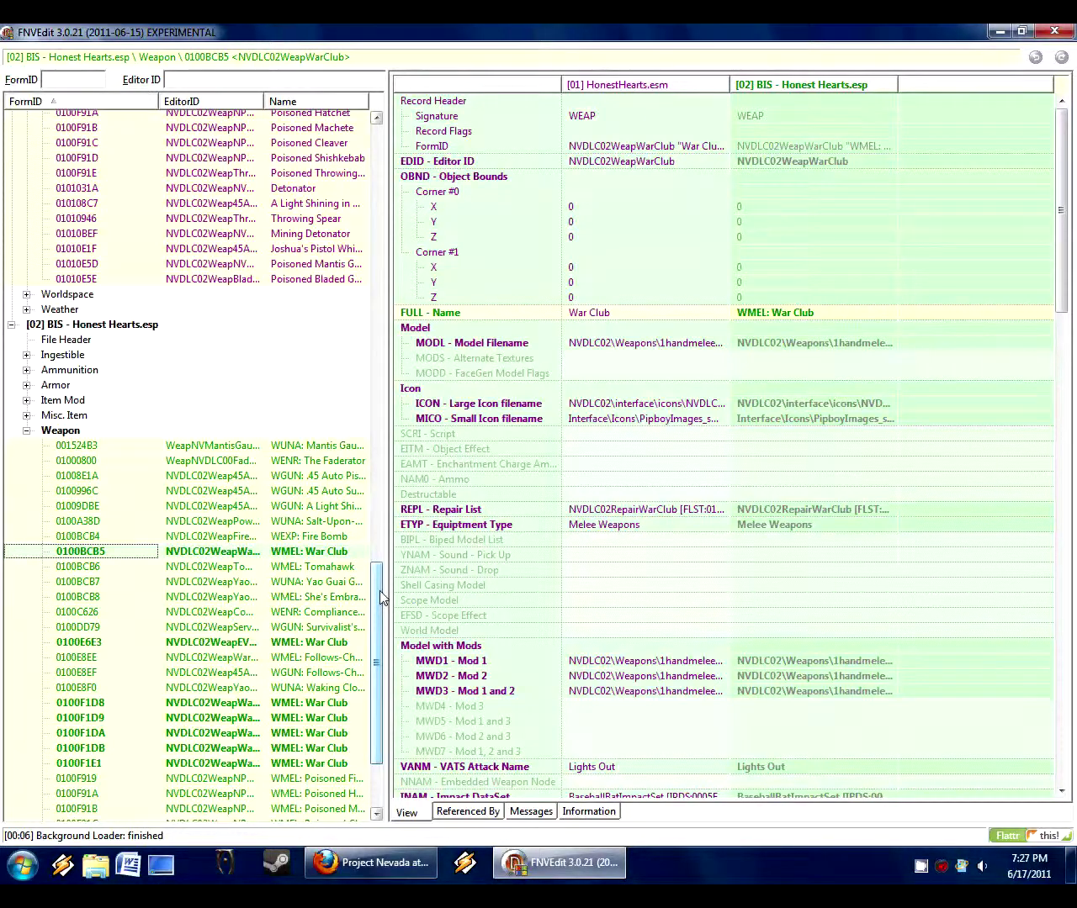
scroll(381, 588, "up", 8)
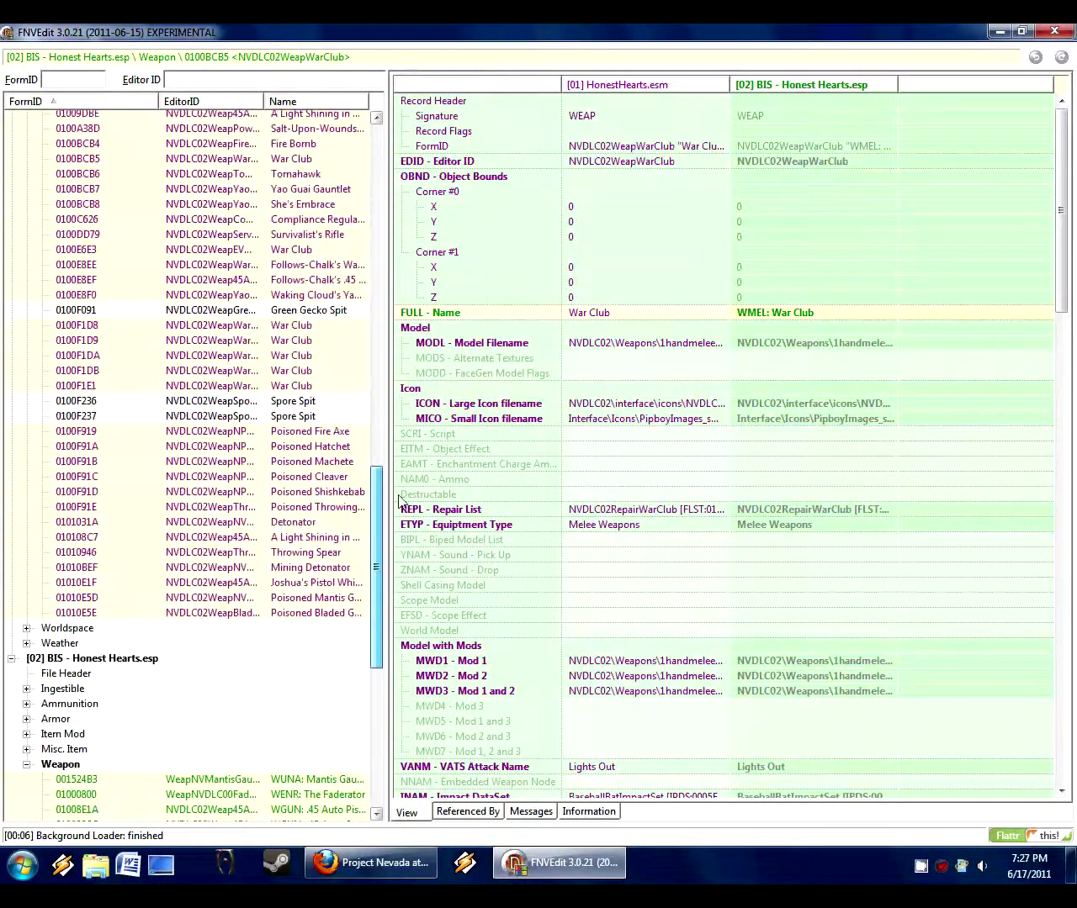
left_click_drag(376, 558, 385, 694)
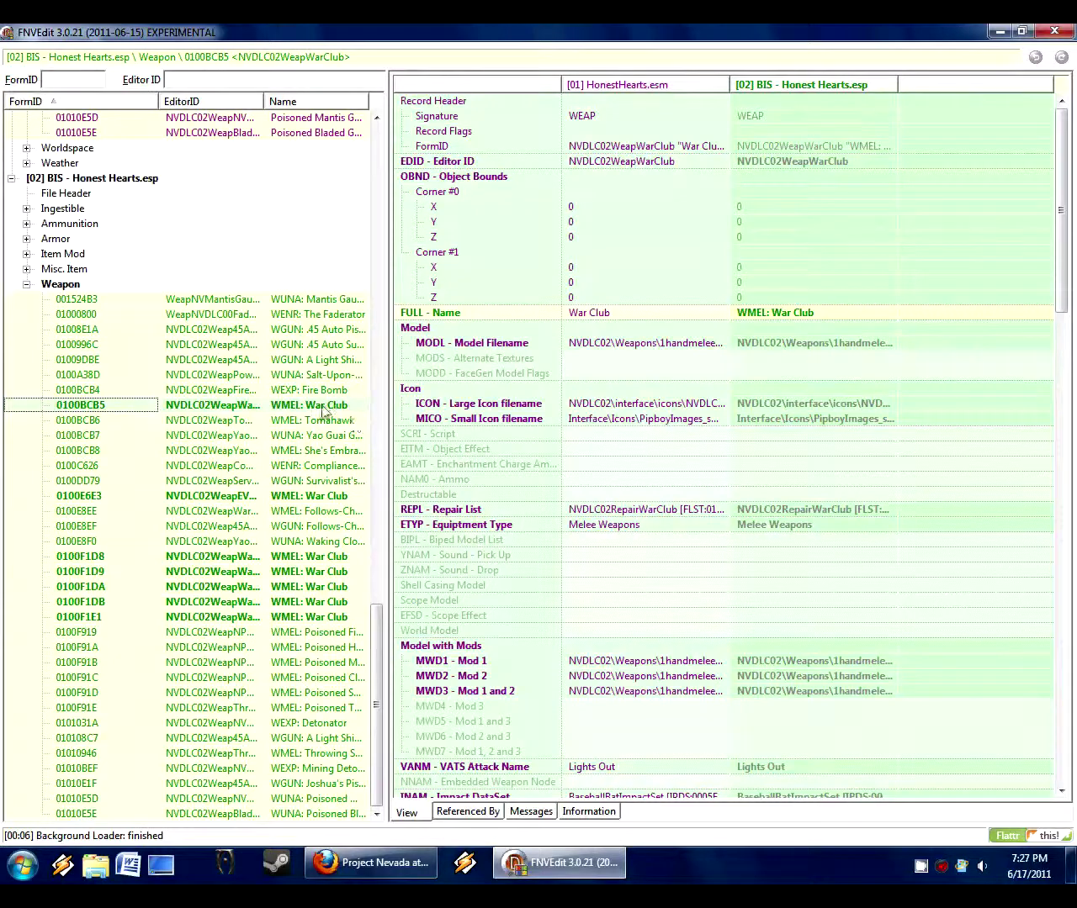
Close FNVEdit and save the changes to BIS - Honest Hearts.esp.
left_click(1054, 31)
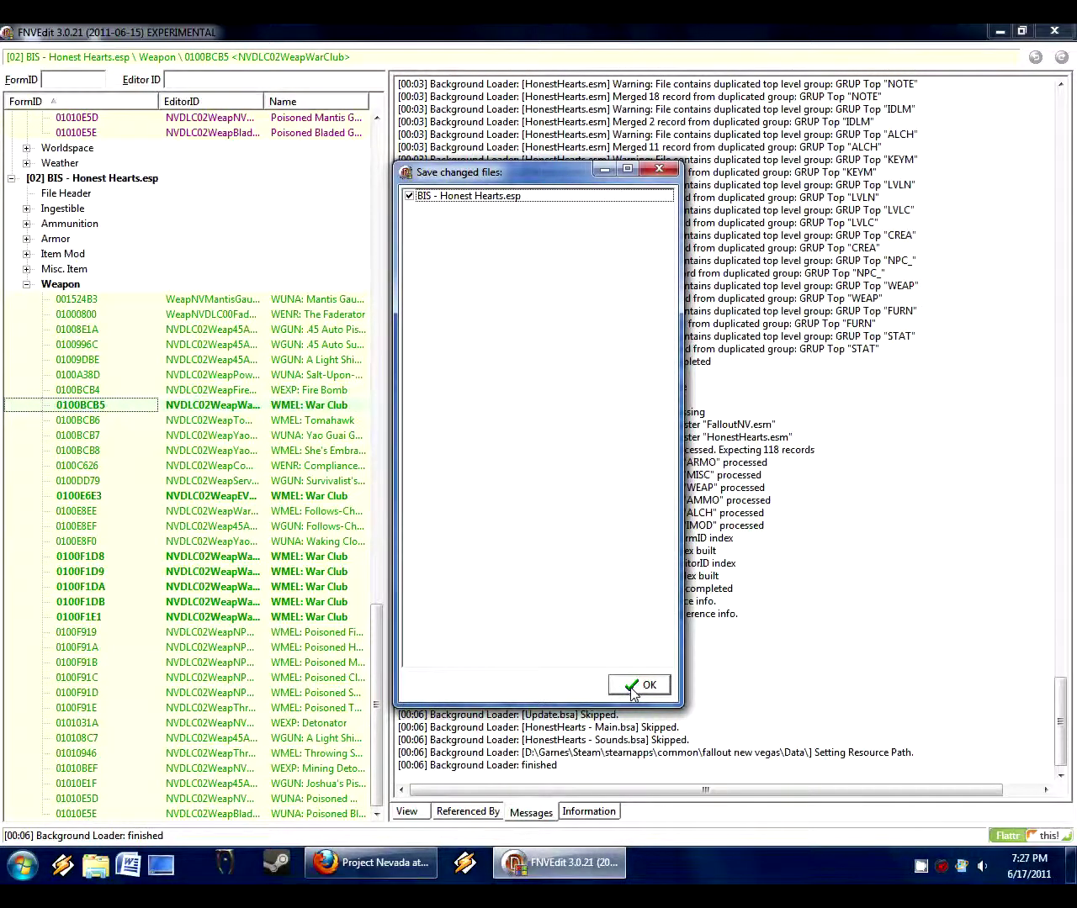
left_click(634, 688)
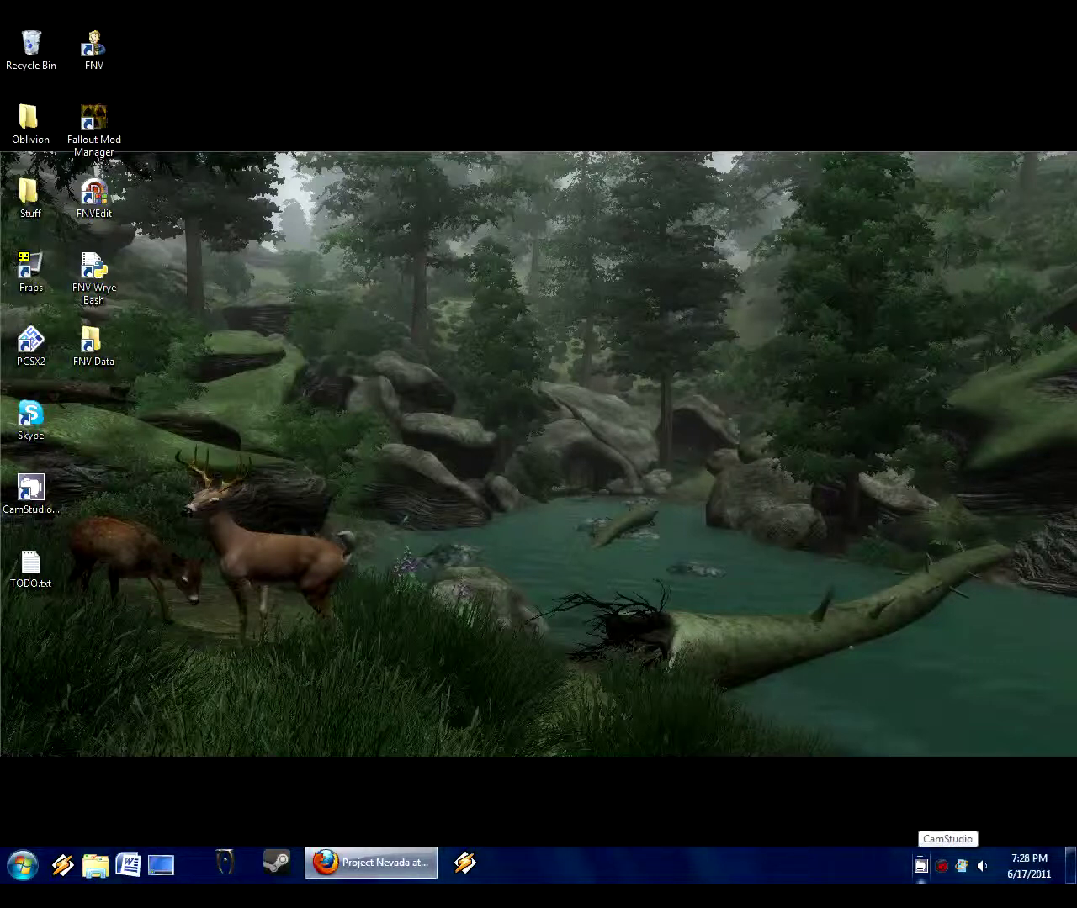
right_click(921, 865)
left_click(956, 826)
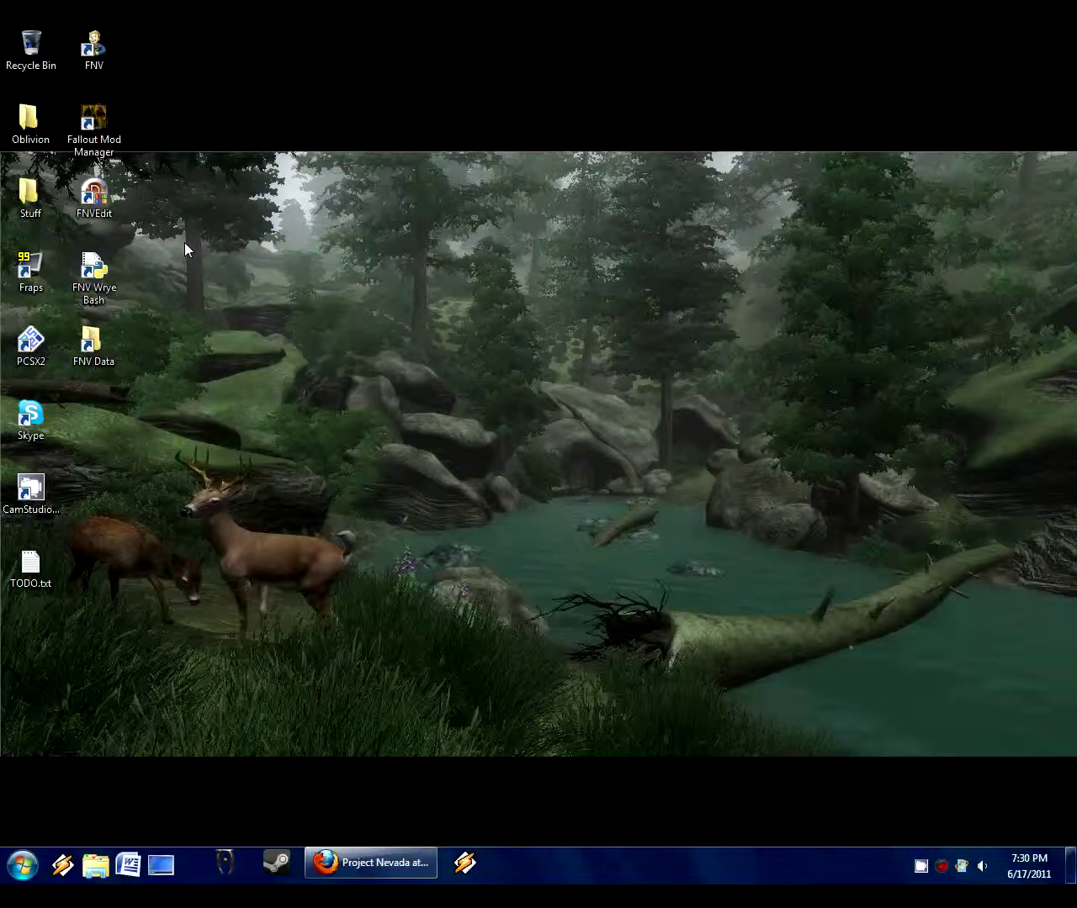
Switch to Firefox and look through the Project Nevada mod page, from its file information to the Core module description.
left_click(357, 859)
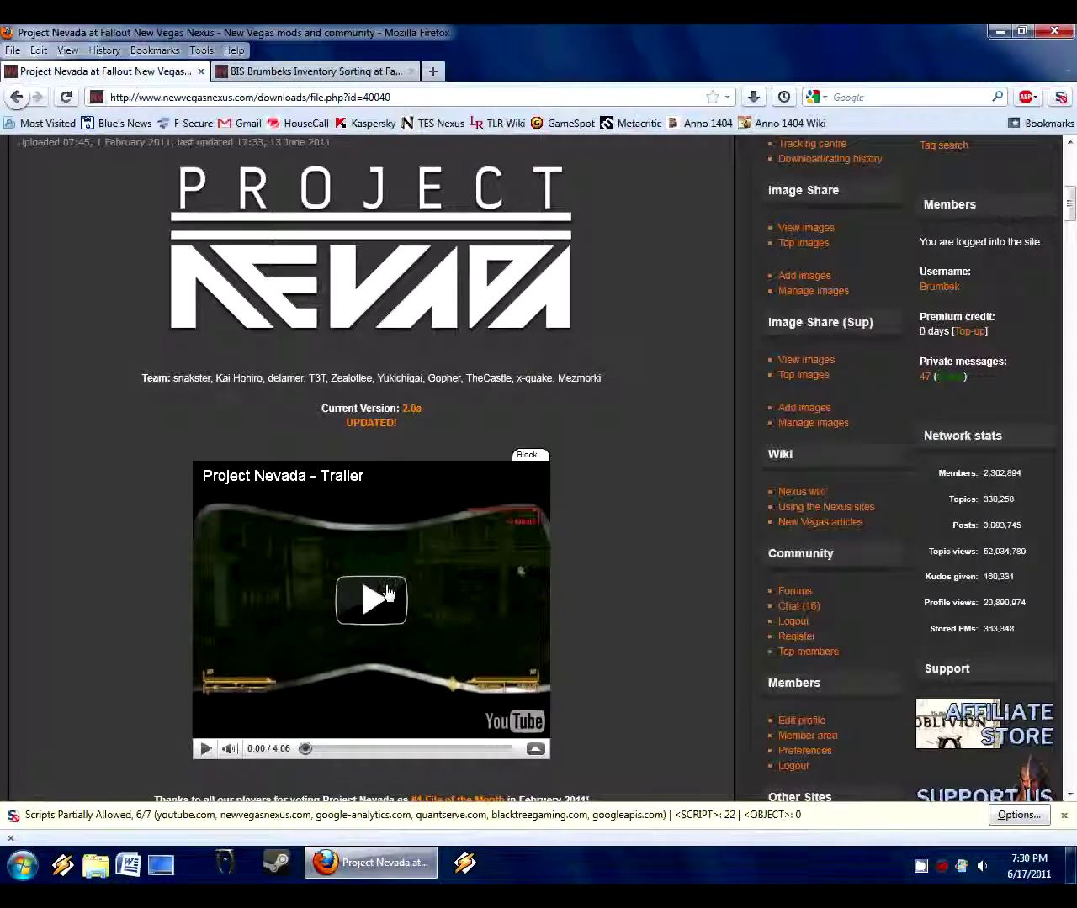
scroll(423, 591, "up", 5)
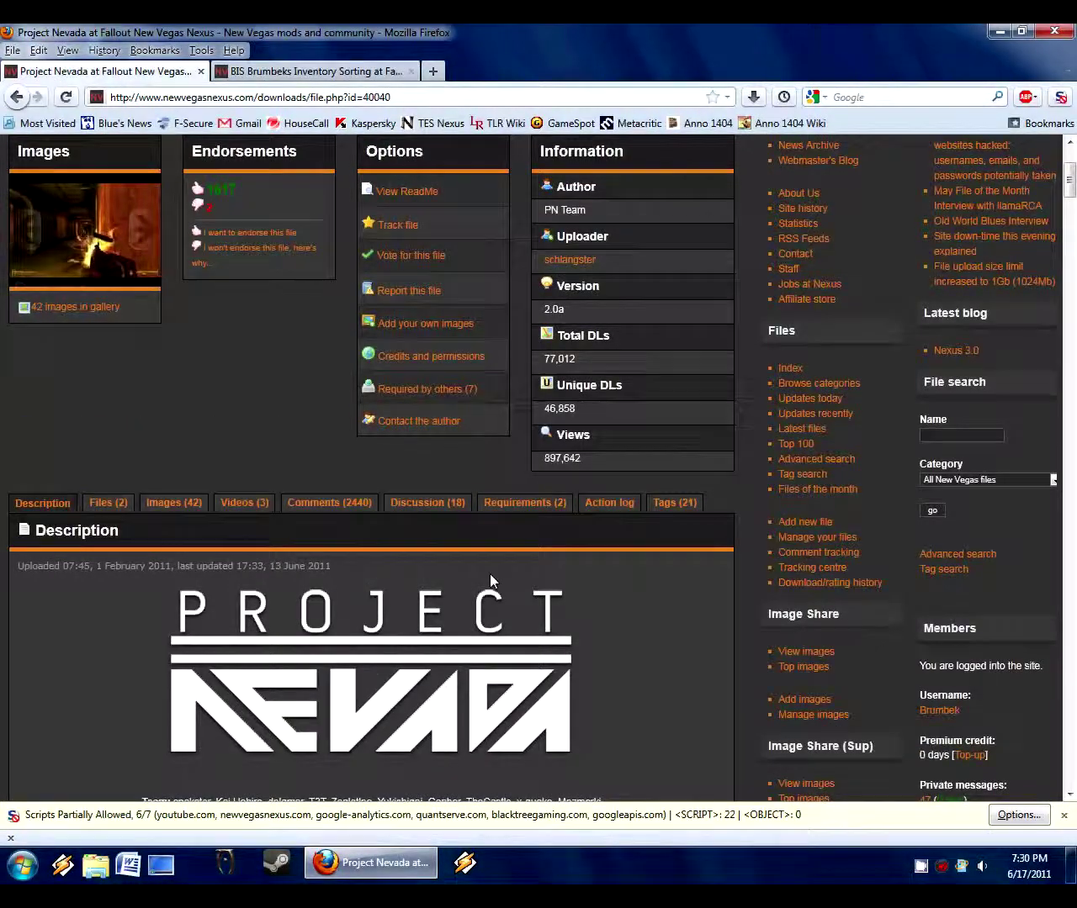
scroll(296, 540, "up", 3)
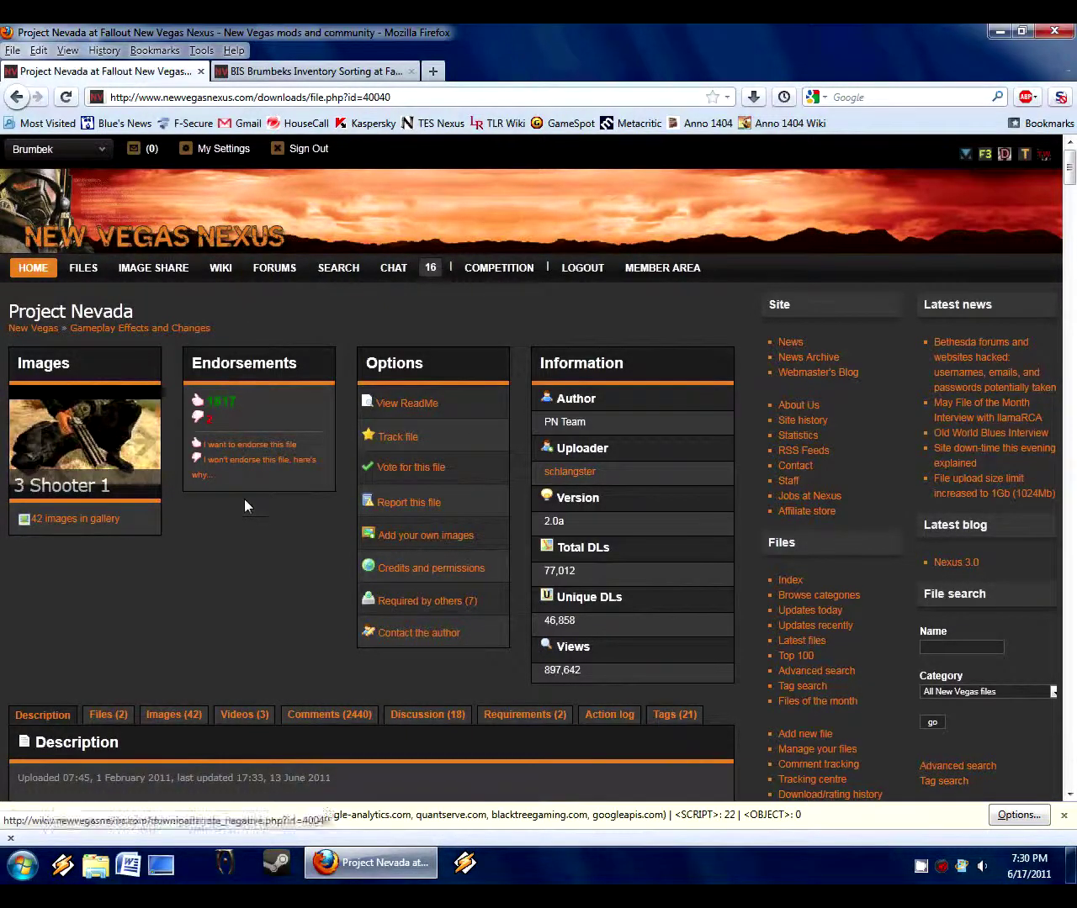
scroll(239, 642, "down", 5)
scroll(237, 646, "down", 20)
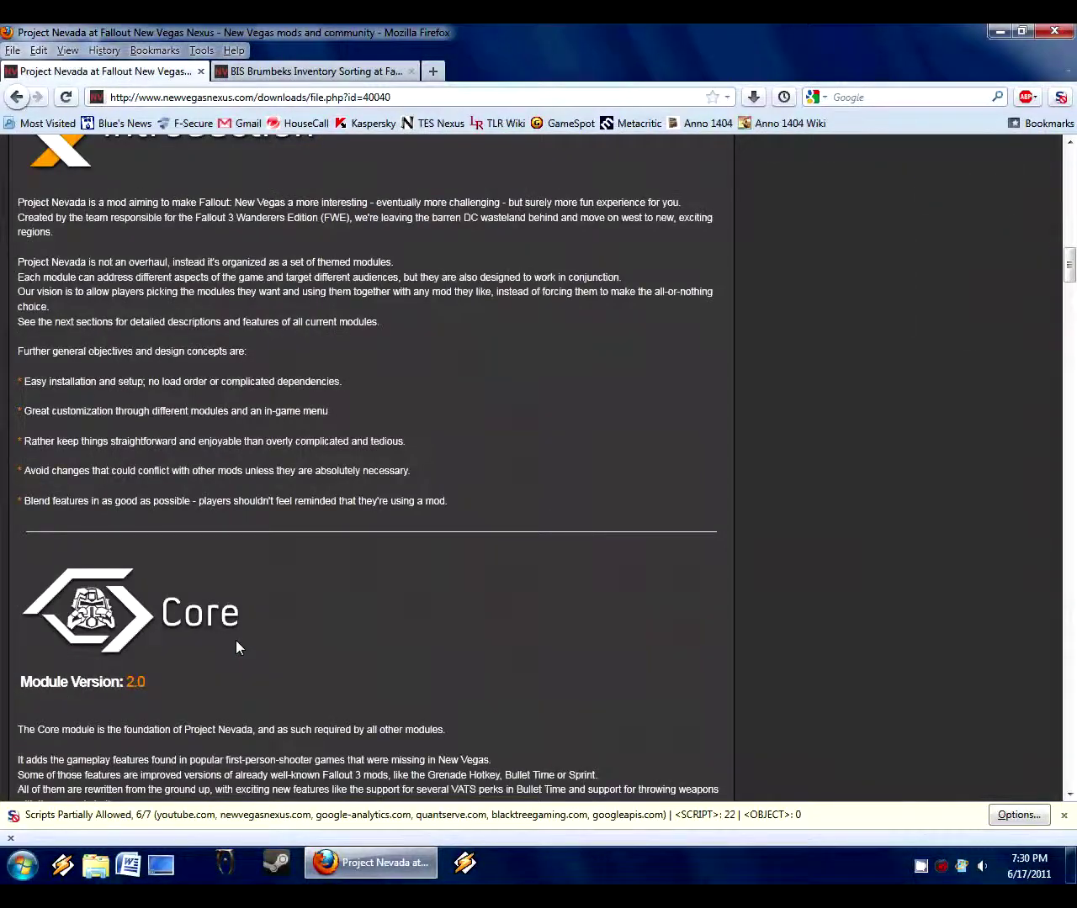
scroll(235, 640, "up", 15)
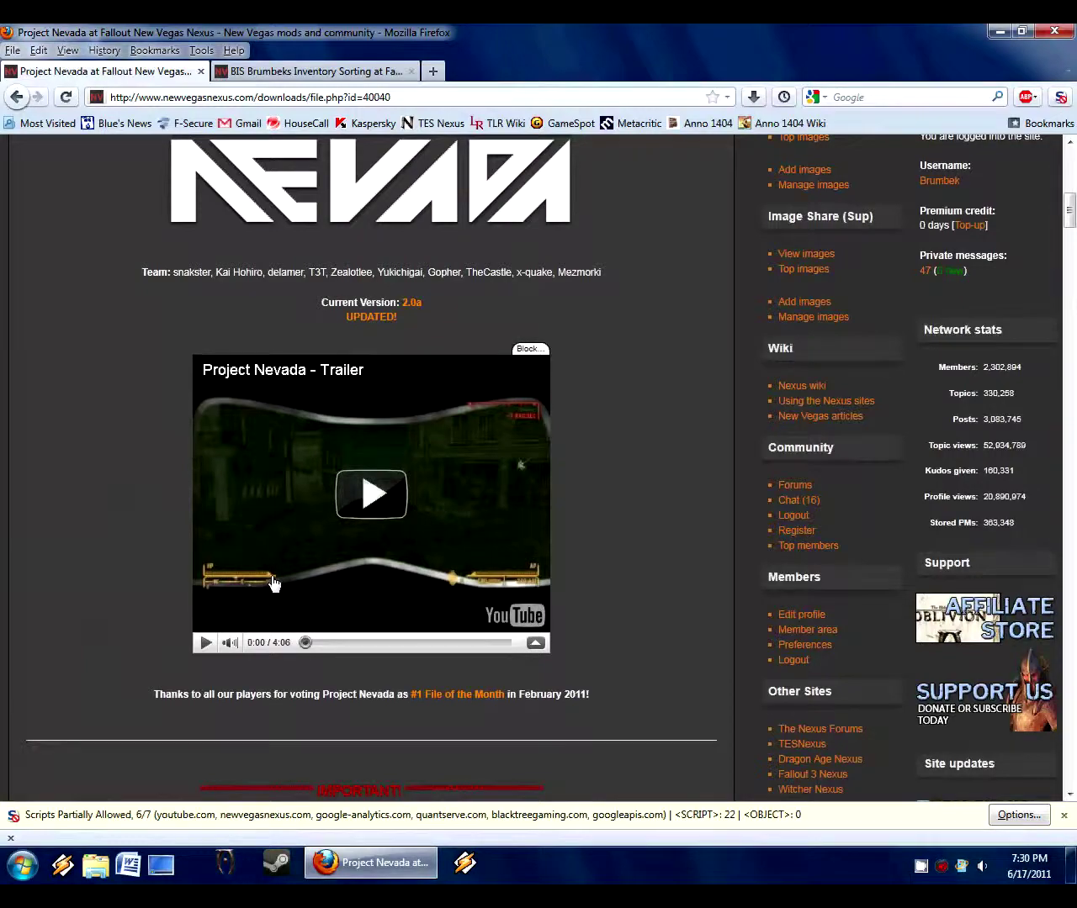
scroll(100, 589, "down", 3)
scroll(100, 590, "down", 10)
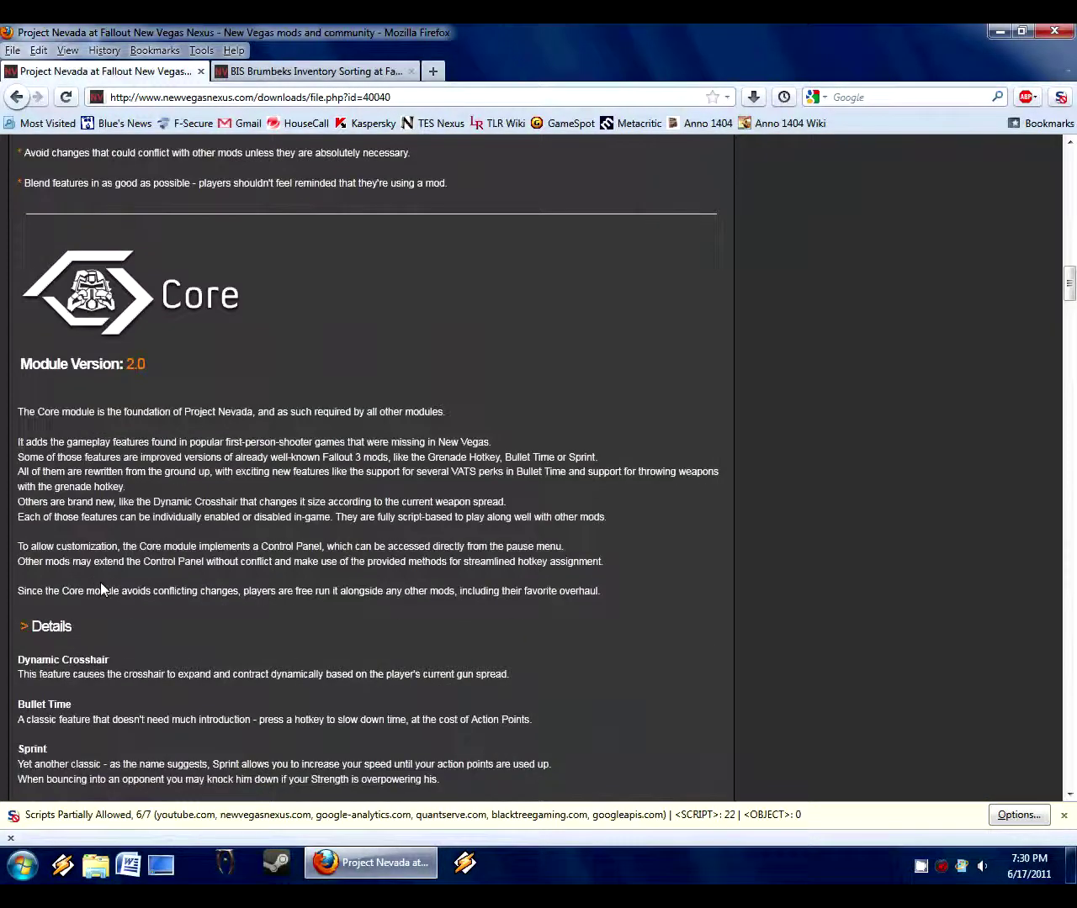
Read through the Cyberware and Rebalance module descriptions on the Project Nevada page.
scroll(267, 516, "down", 2)
scroll(258, 521, "down", 20)
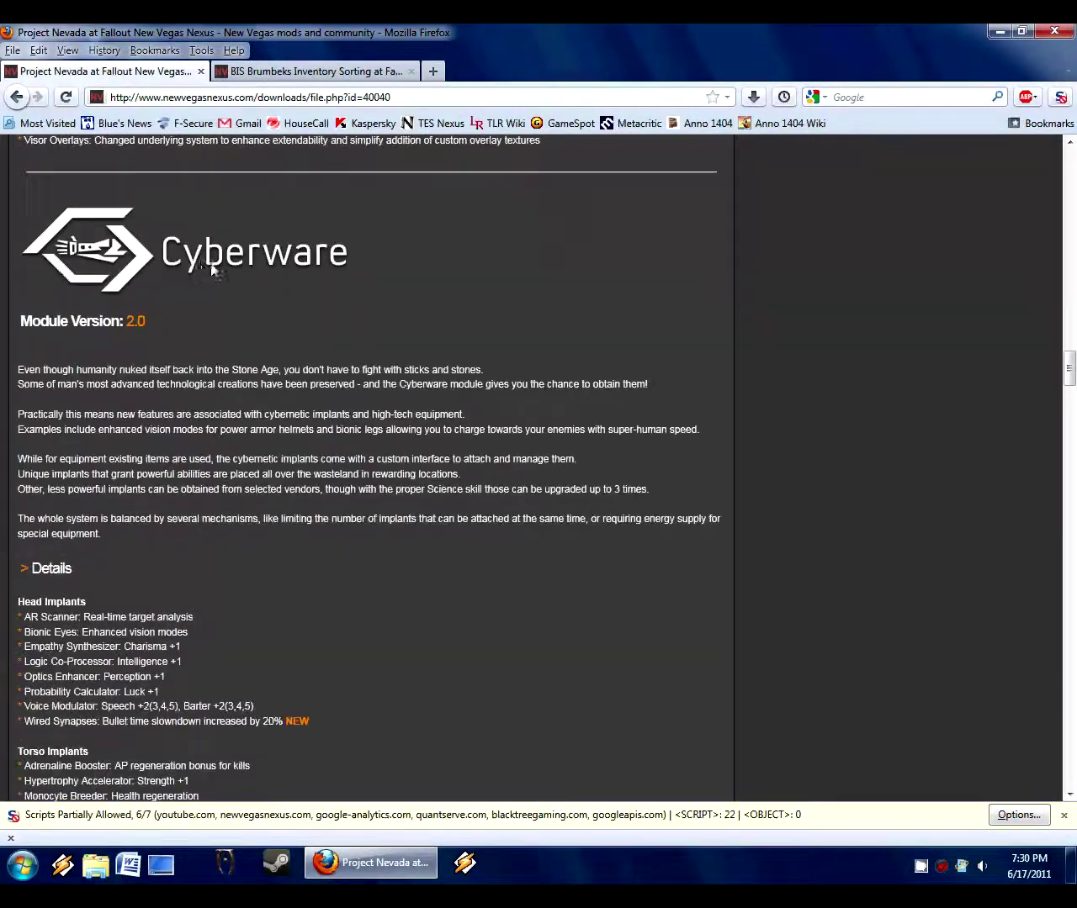
scroll(202, 593, "down", 5)
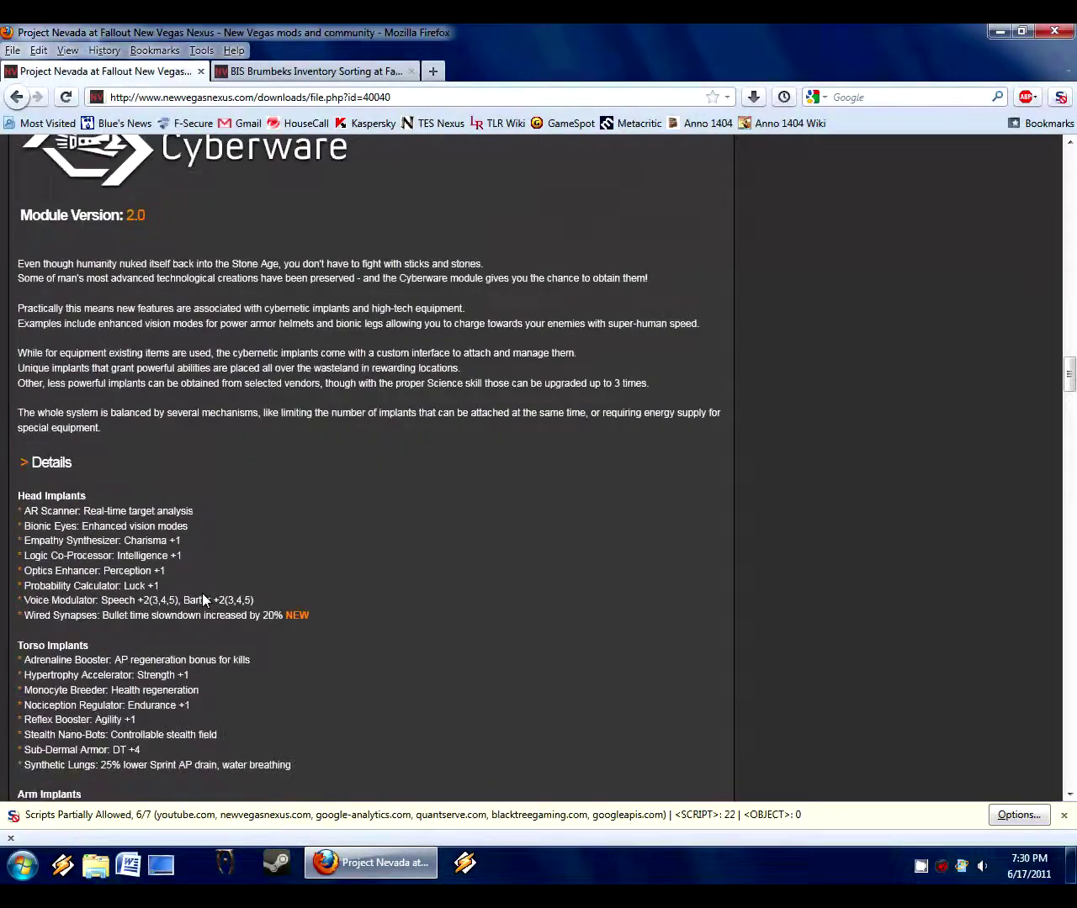
scroll(287, 401, "up", 7)
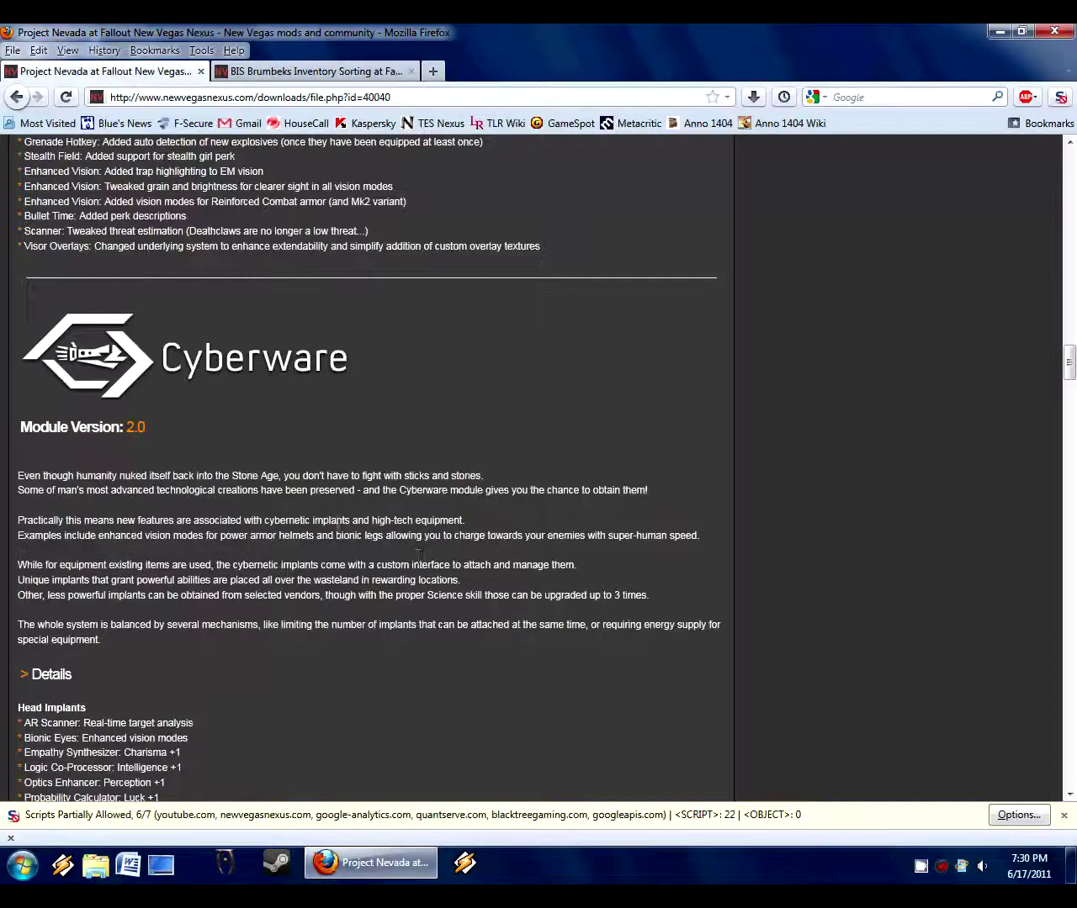
scroll(336, 523, "down", 20)
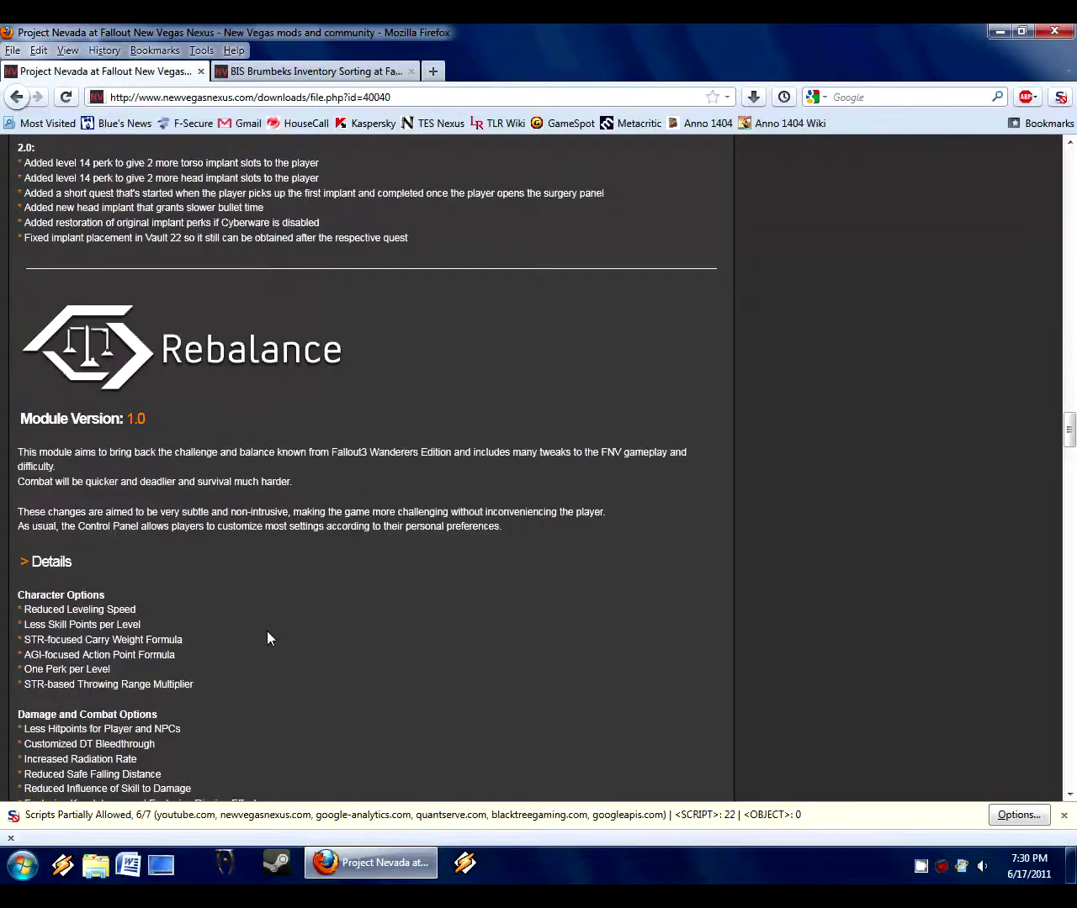
scroll(266, 640, "down", 5)
scroll(267, 639, "up", 4)
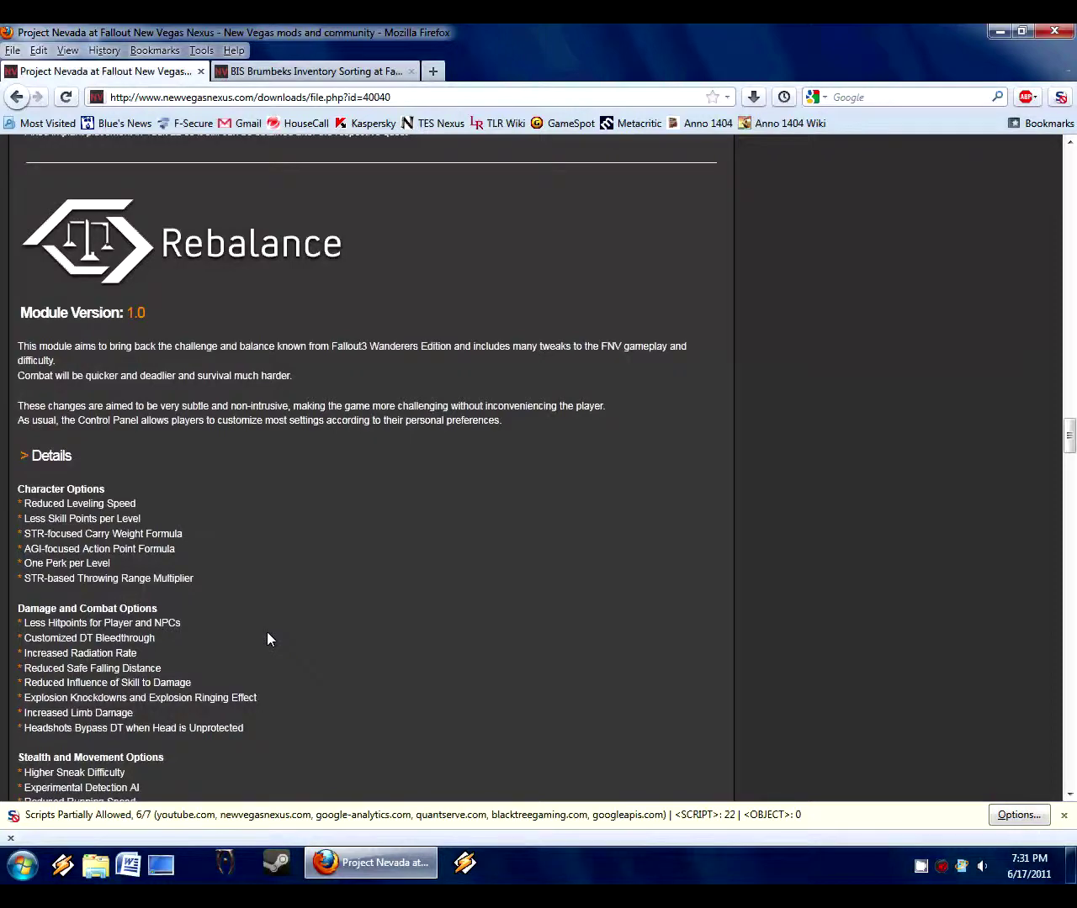
Look through the Equipment module's weapon and armor lists on the Project Nevada page, as far as Installation, and minimize the browser.
scroll(267, 631, "down", 10)
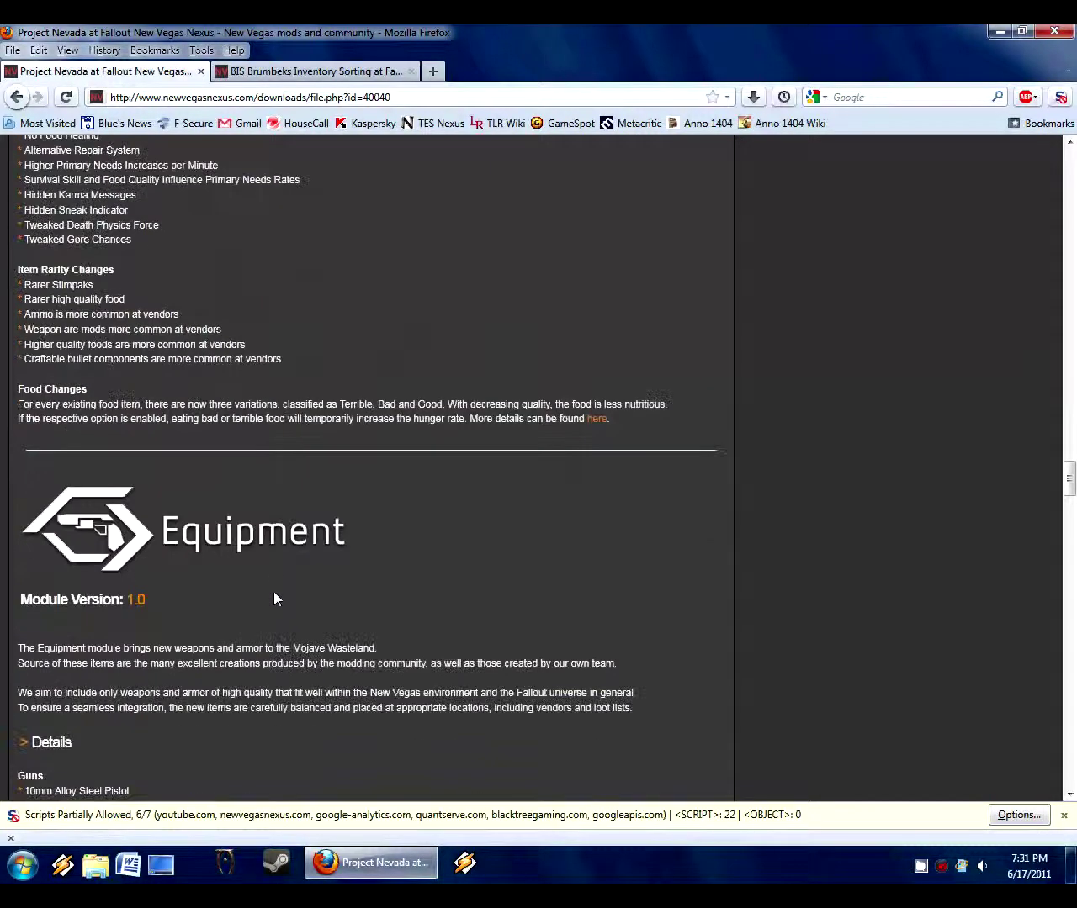
scroll(322, 529, "down", 2)
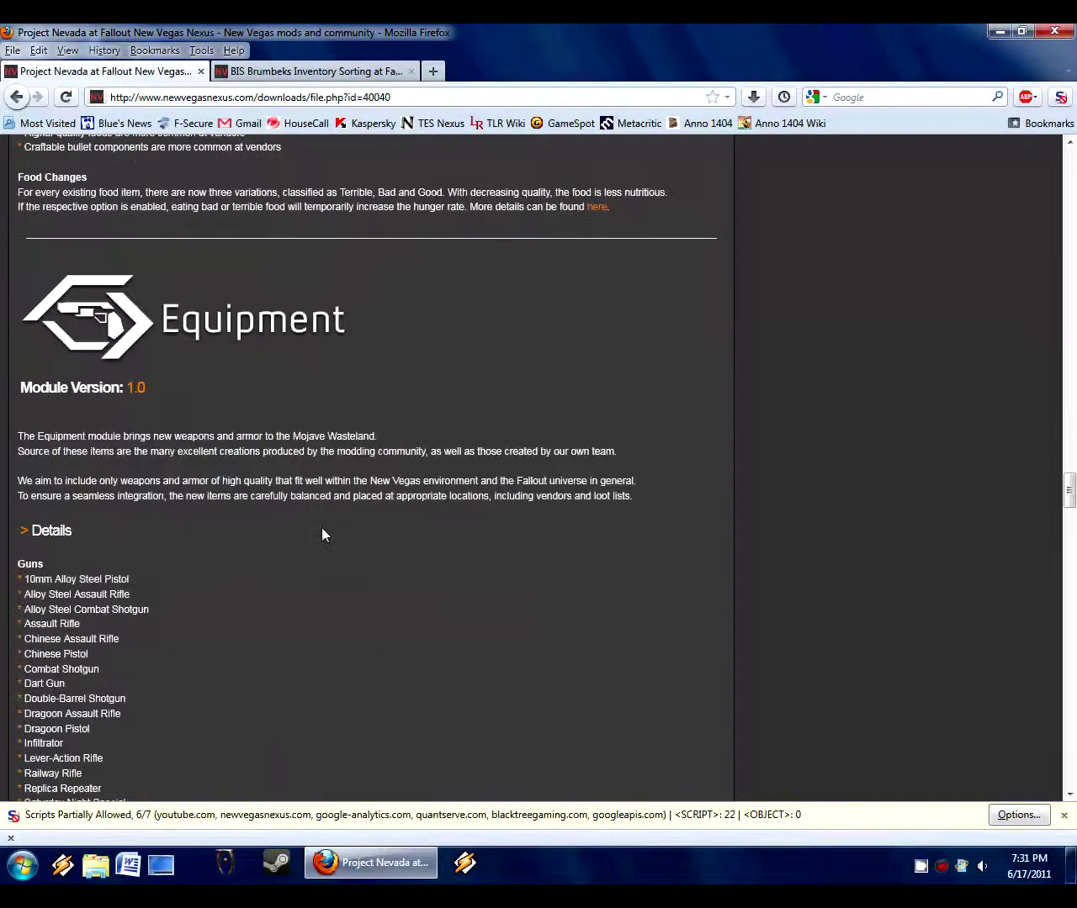
scroll(246, 516, "down", 2)
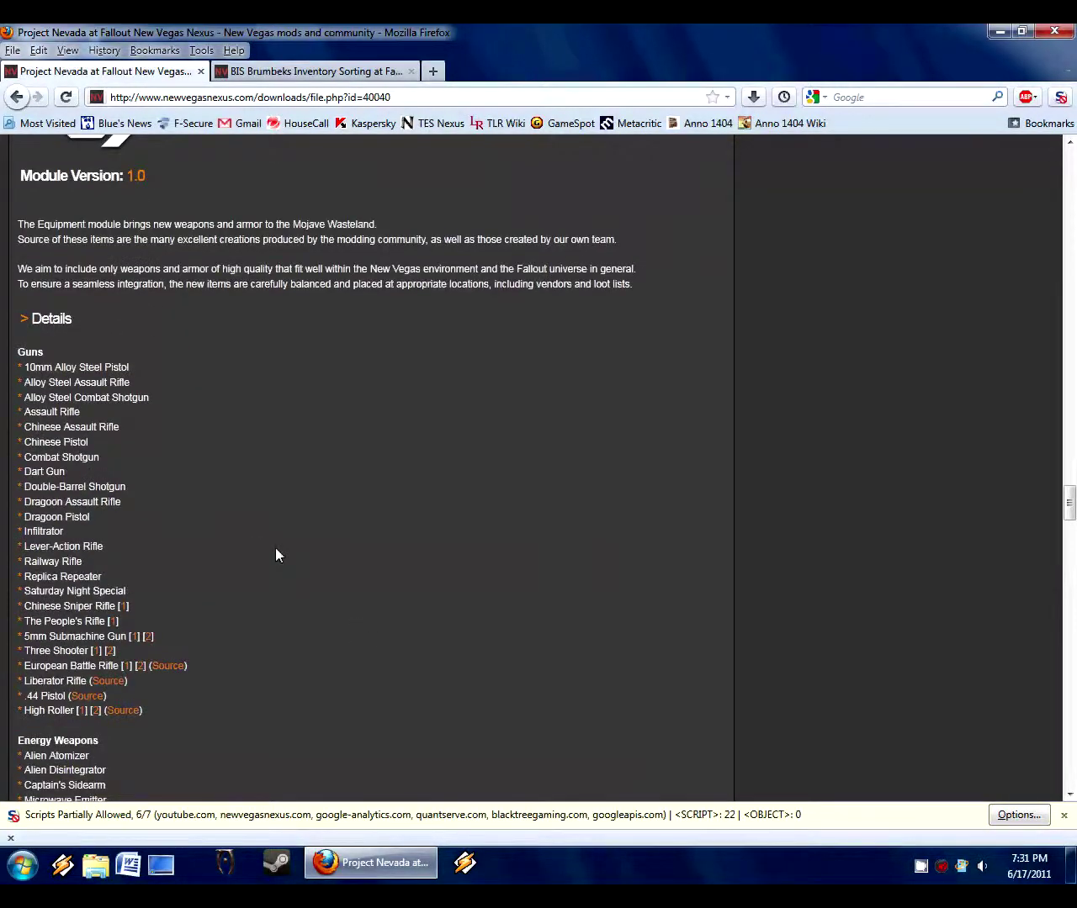
scroll(275, 546, "down", 4)
scroll(261, 558, "down", 2)
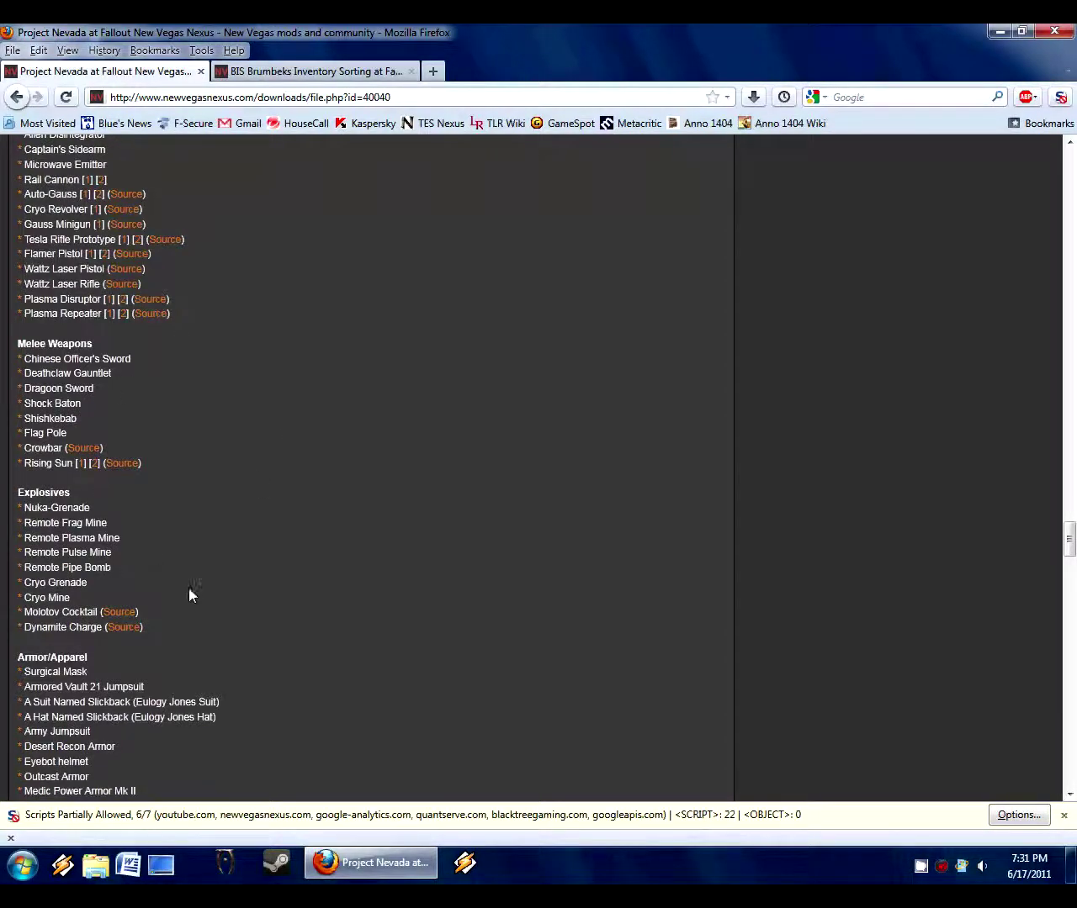
scroll(187, 590, "down", 2)
scroll(199, 637, "down", 2)
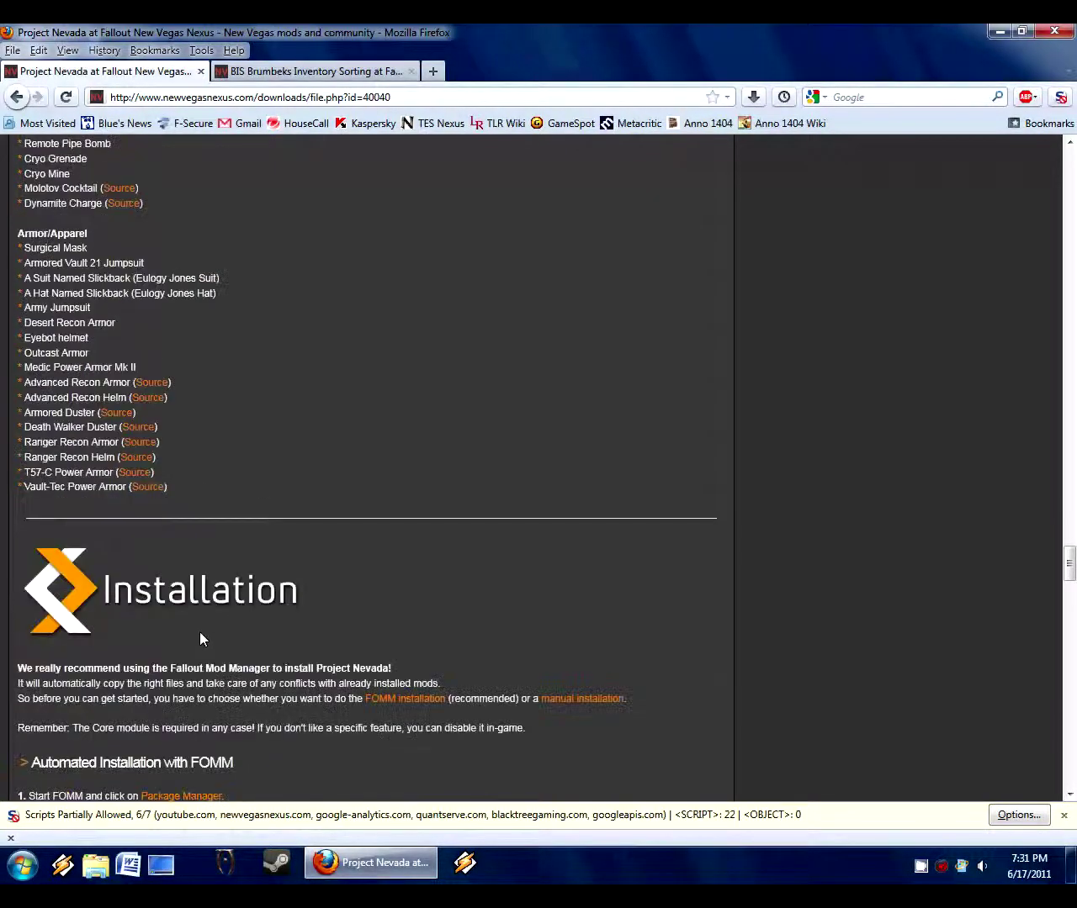
scroll(199, 631, "up", 11)
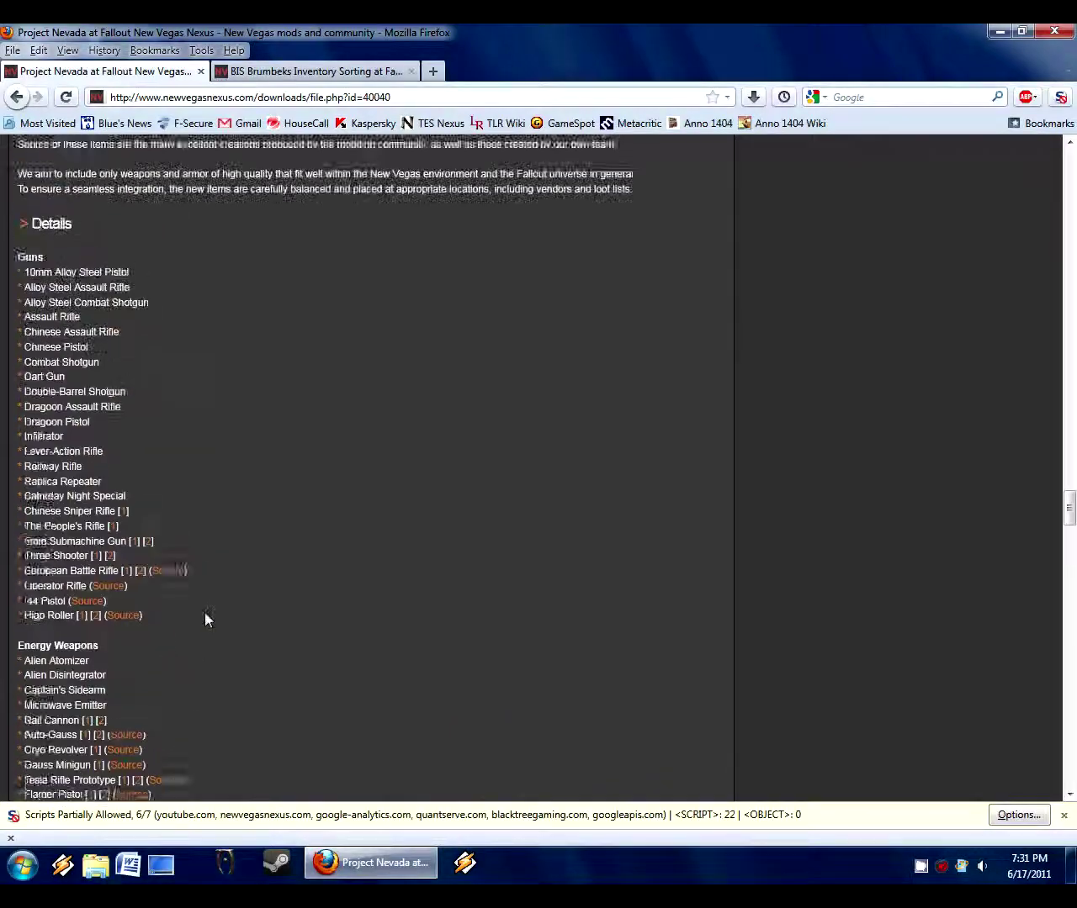
left_click(370, 862)
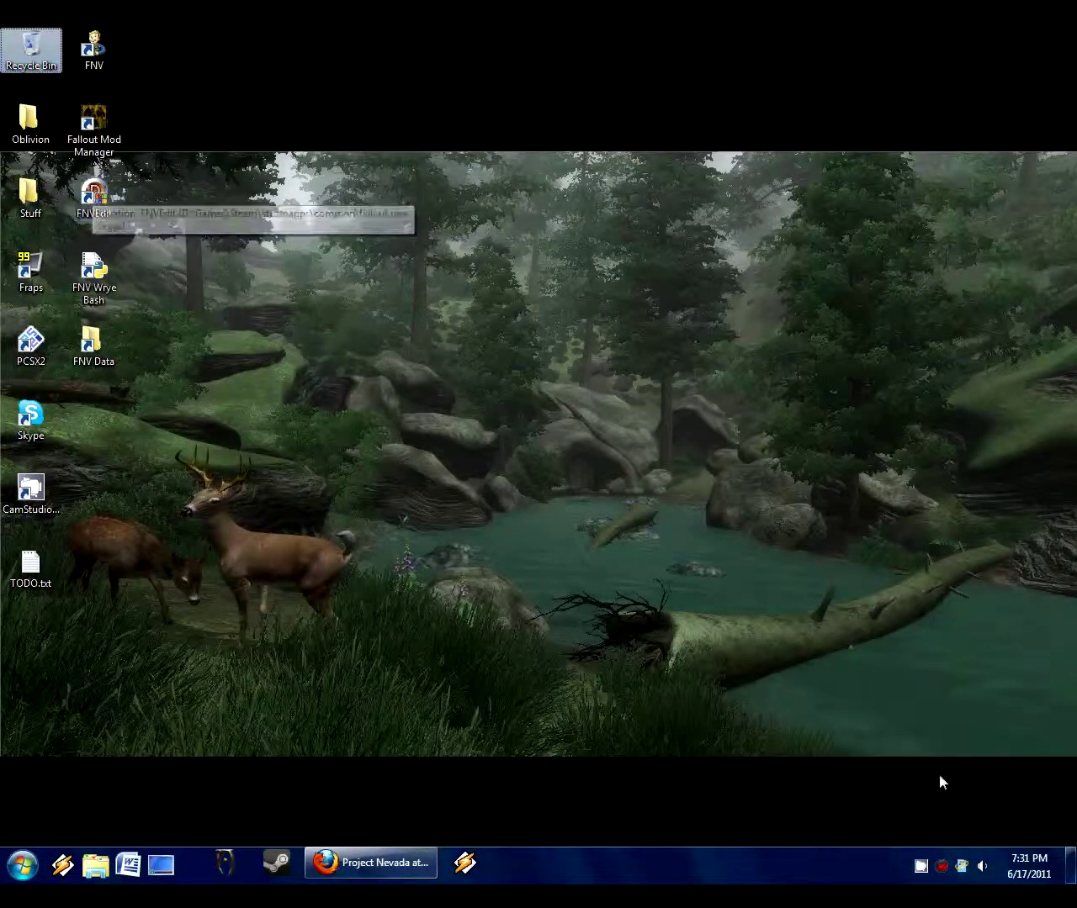
right_click(919, 874)
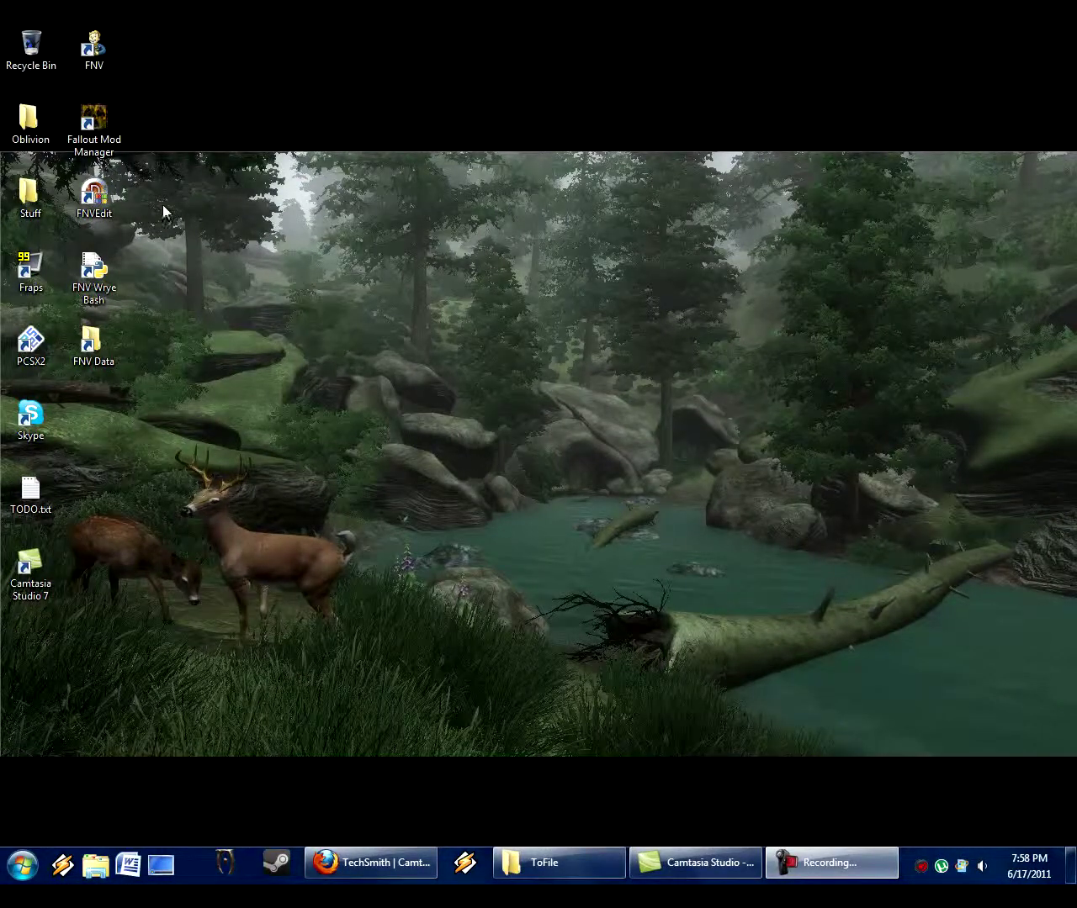
Start FNVEdit and deselect all plugins in the Master/Plugin Selection dialog.
double_click(95, 198)
right_click(480, 343)
left_click(518, 370)
left_click(474, 273)
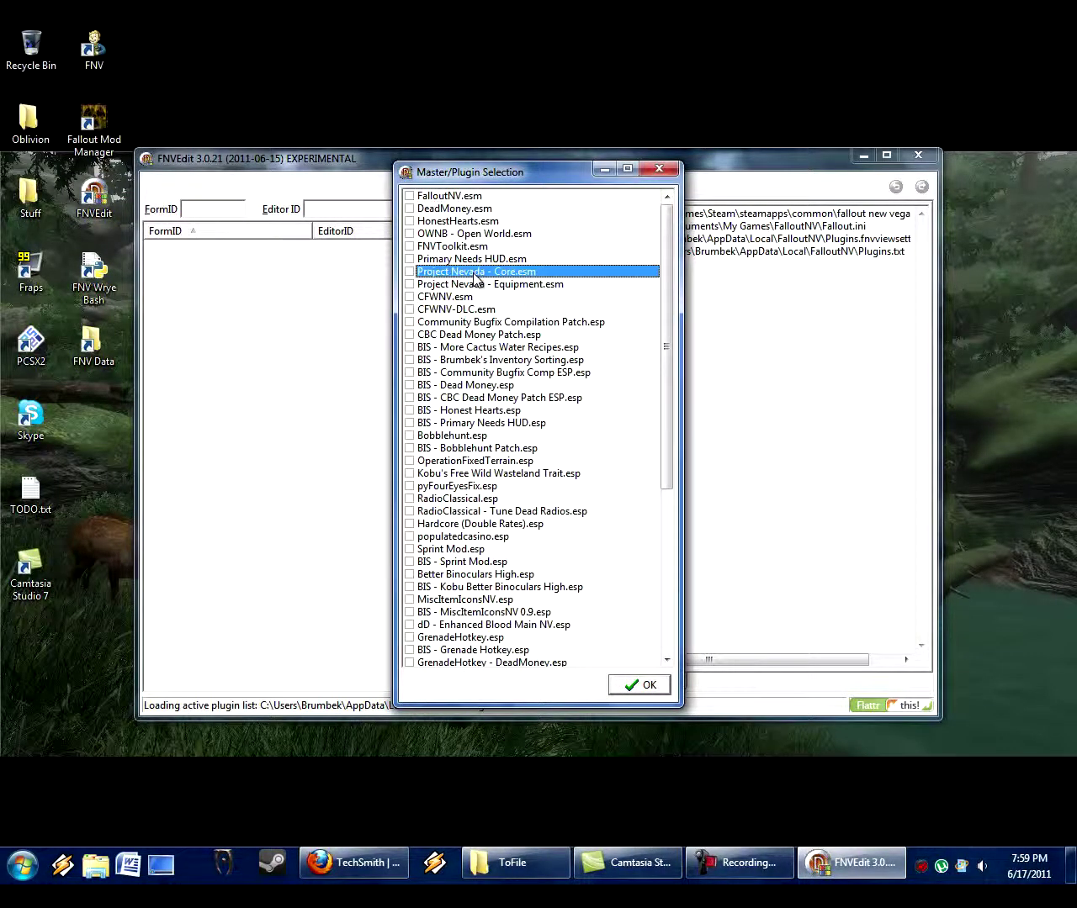
left_click(504, 286)
left_click(484, 273)
left_click(496, 285)
left_click(477, 274)
left_click(473, 285)
mouse_move(666, 312)
left_mouse_down()
mouse_move(666, 364)
mouse_move(682, 298)
left_mouse_up()
left_click(451, 271)
left_click(527, 284)
mouse_move(665, 305)
left_mouse_down()
mouse_move(667, 516)
mouse_move(666, 286)
left_mouse_up()
left_click(456, 273)
left_click(481, 285)
Enable the Project Nevada plugins for loading: Core.esm, Equipment.esm, Cyberware.esp and Rebalance.esp.
left_click(409, 272)
left_click(409, 284)
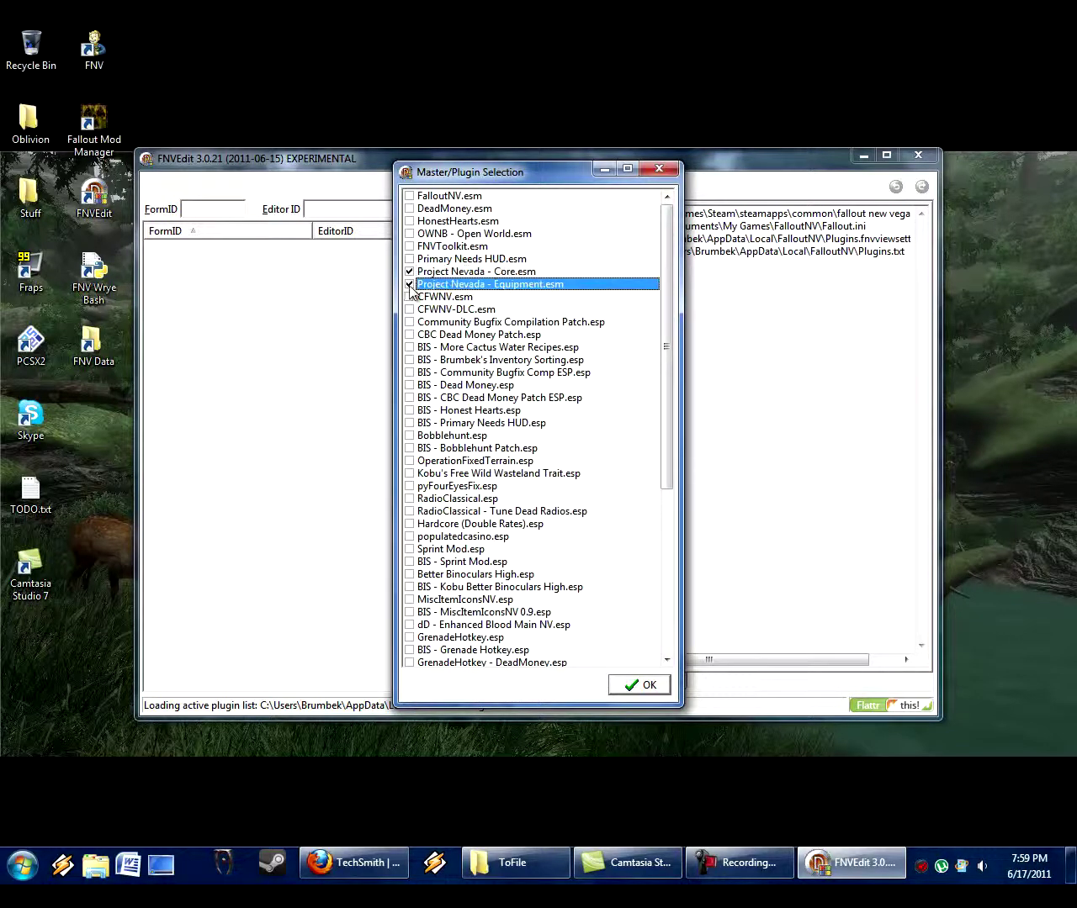
left_click_drag(665, 350, 666, 513)
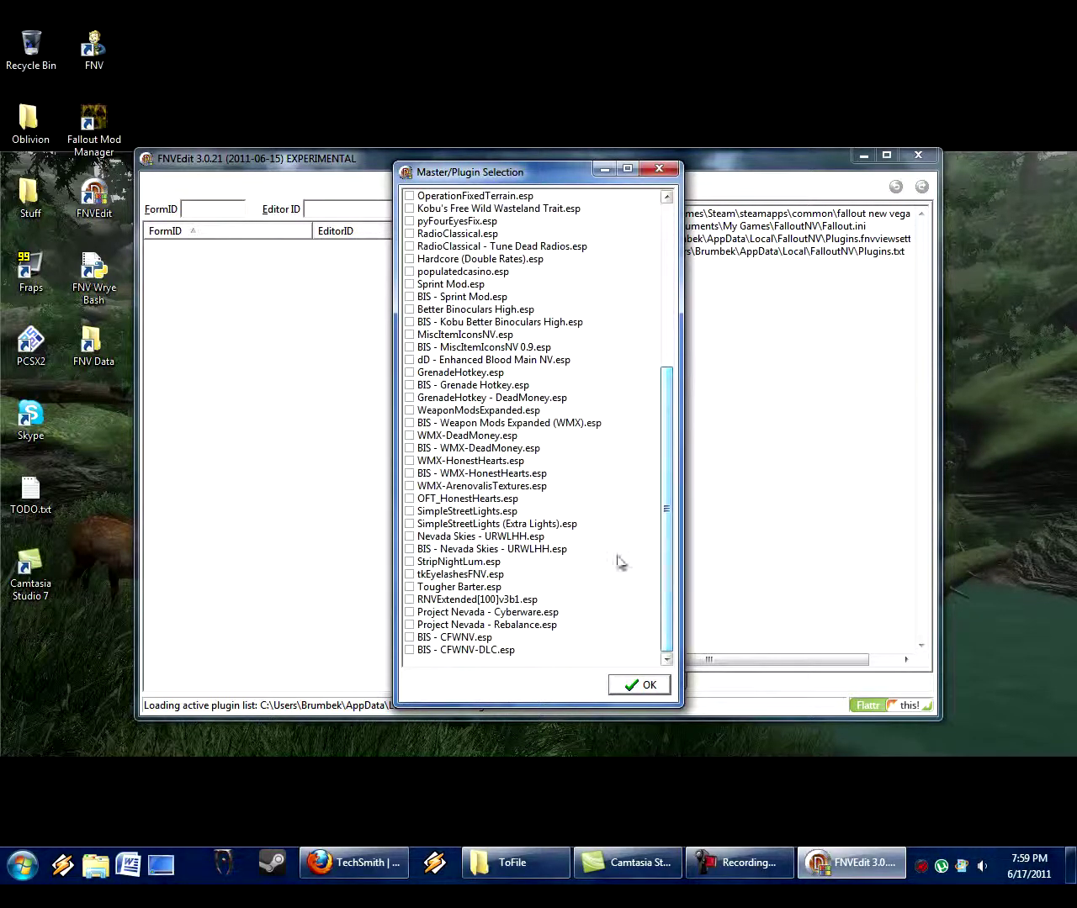
left_click(409, 613)
left_click(409, 625)
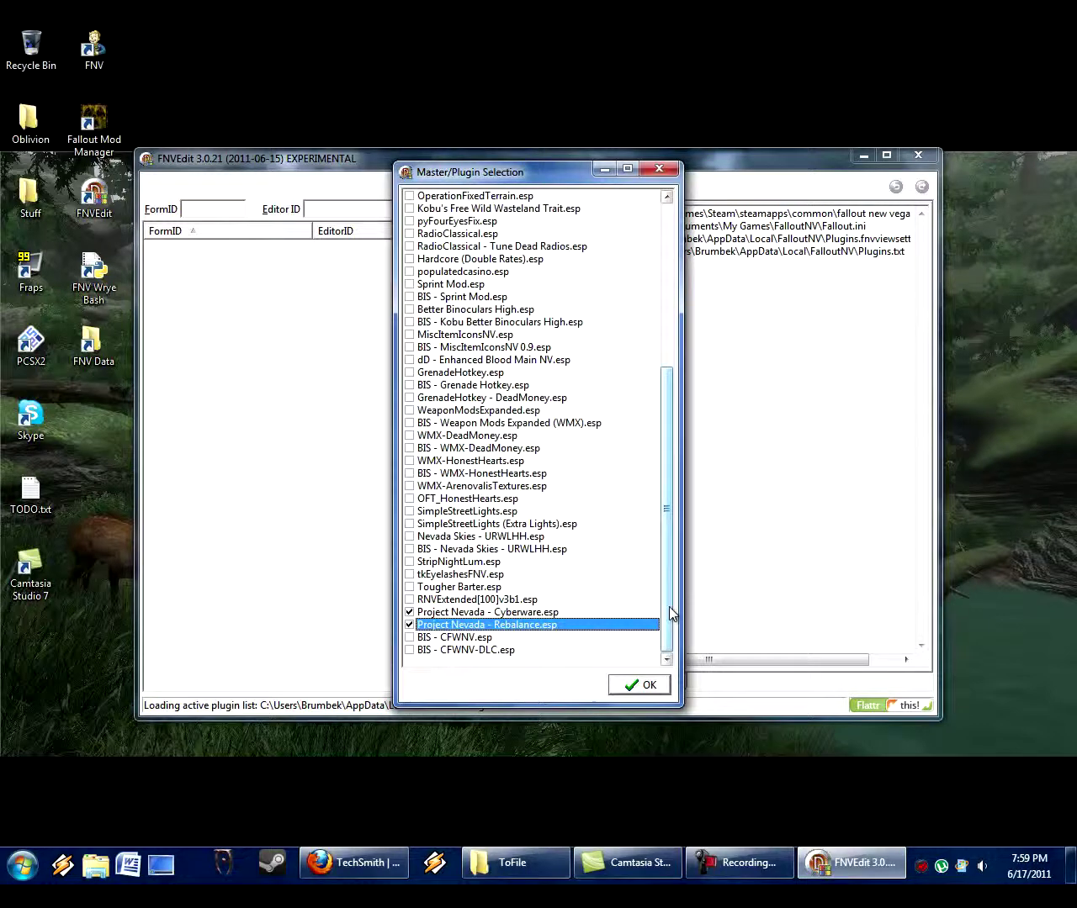
Add BIS - Brumbek's Inventory Sorting.esp to the plugins selected for loading.
left_click_drag(667, 612, 486, 376)
left_click(461, 359)
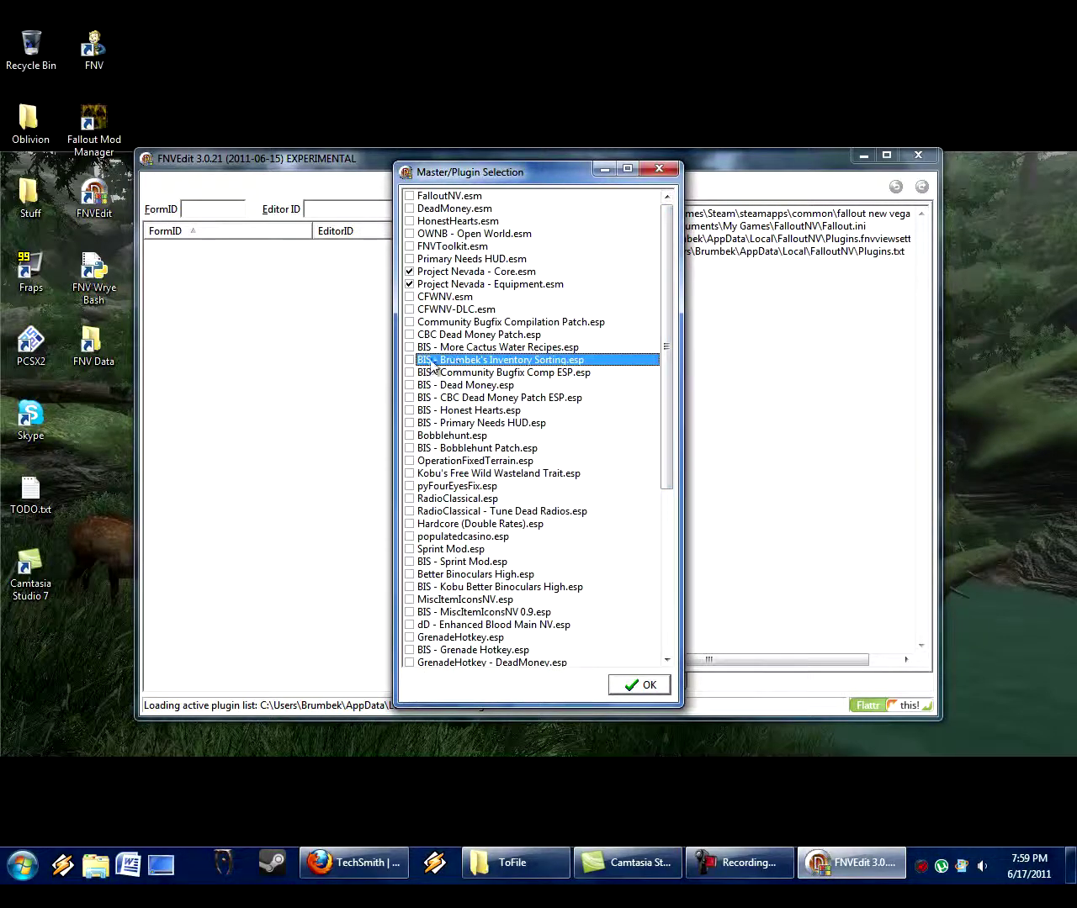
left_click(409, 360)
Recheck the four selected Project Nevada plugins, load the selection, and maximize the FNVEdit window.
mouse_move(677, 441)
left_mouse_down()
mouse_move(677, 603)
mouse_move(672, 422)
left_mouse_up()
left_click(492, 272)
left_click(513, 284)
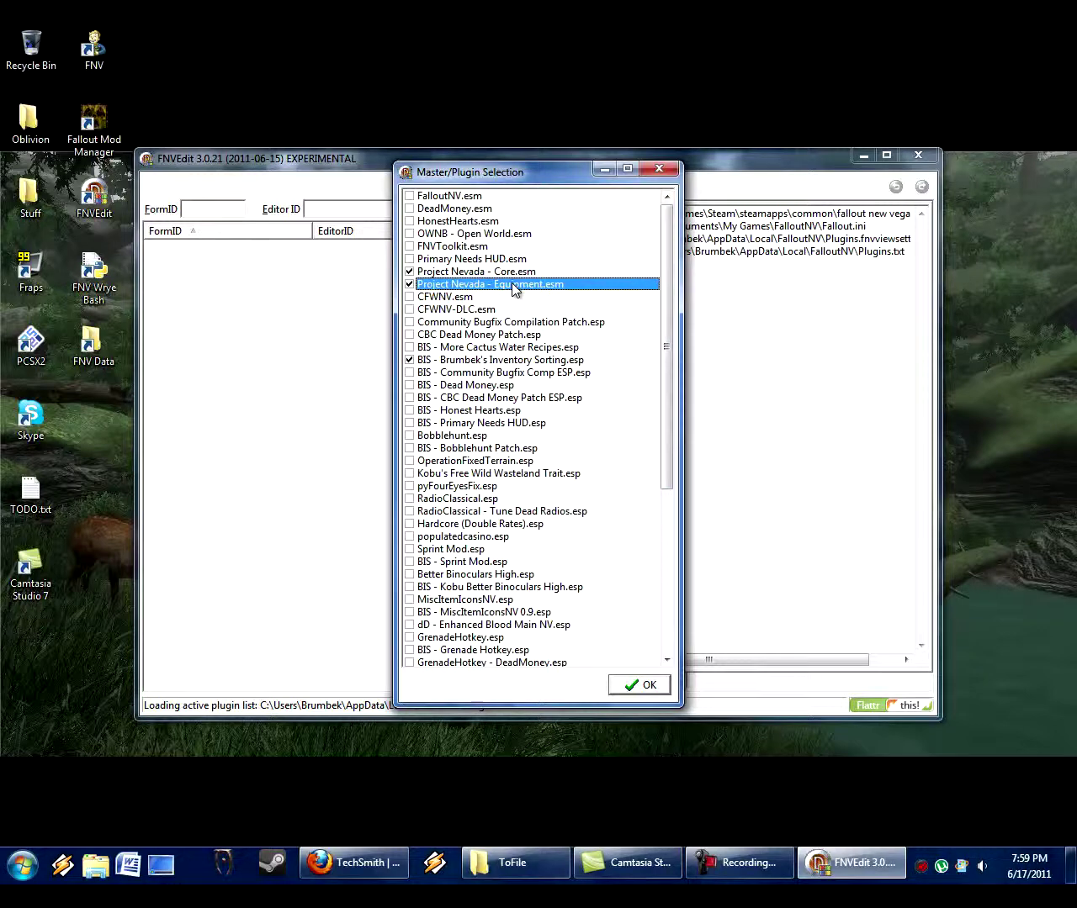
left_click_drag(669, 355, 513, 632)
left_click(502, 612)
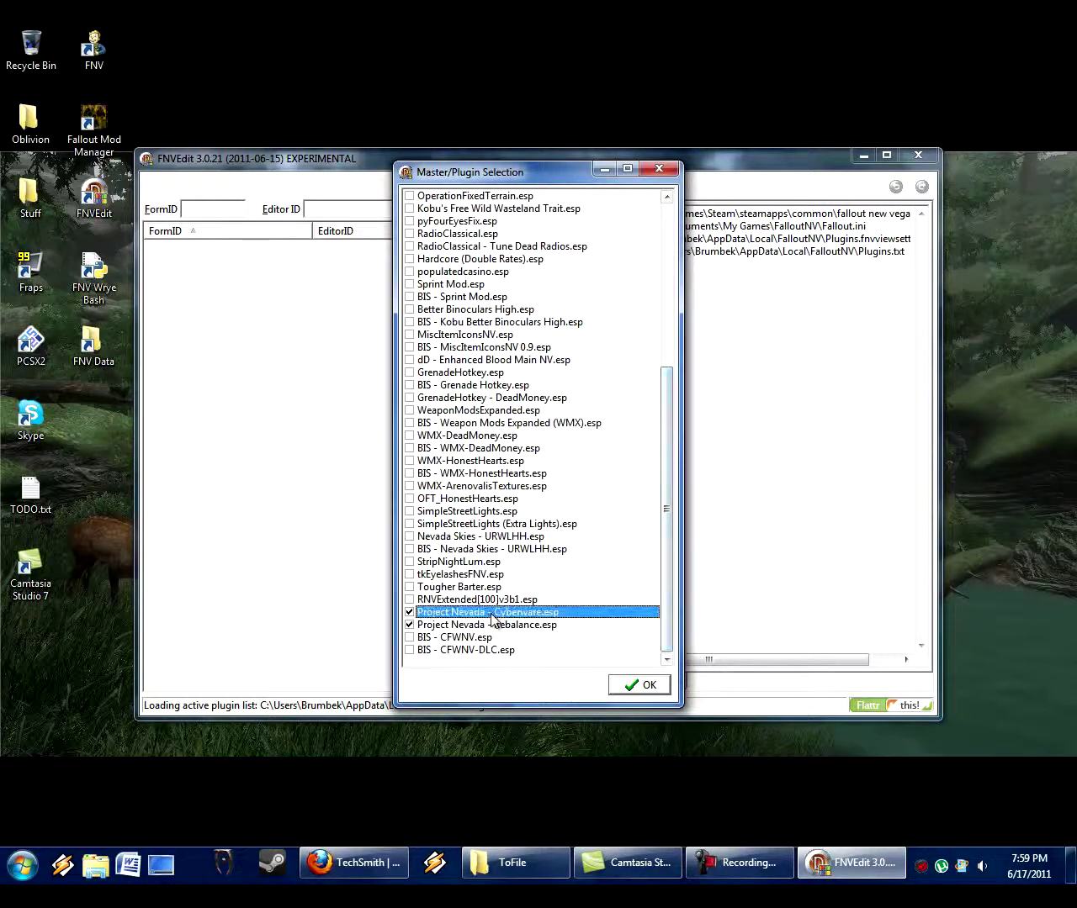
left_click(520, 625)
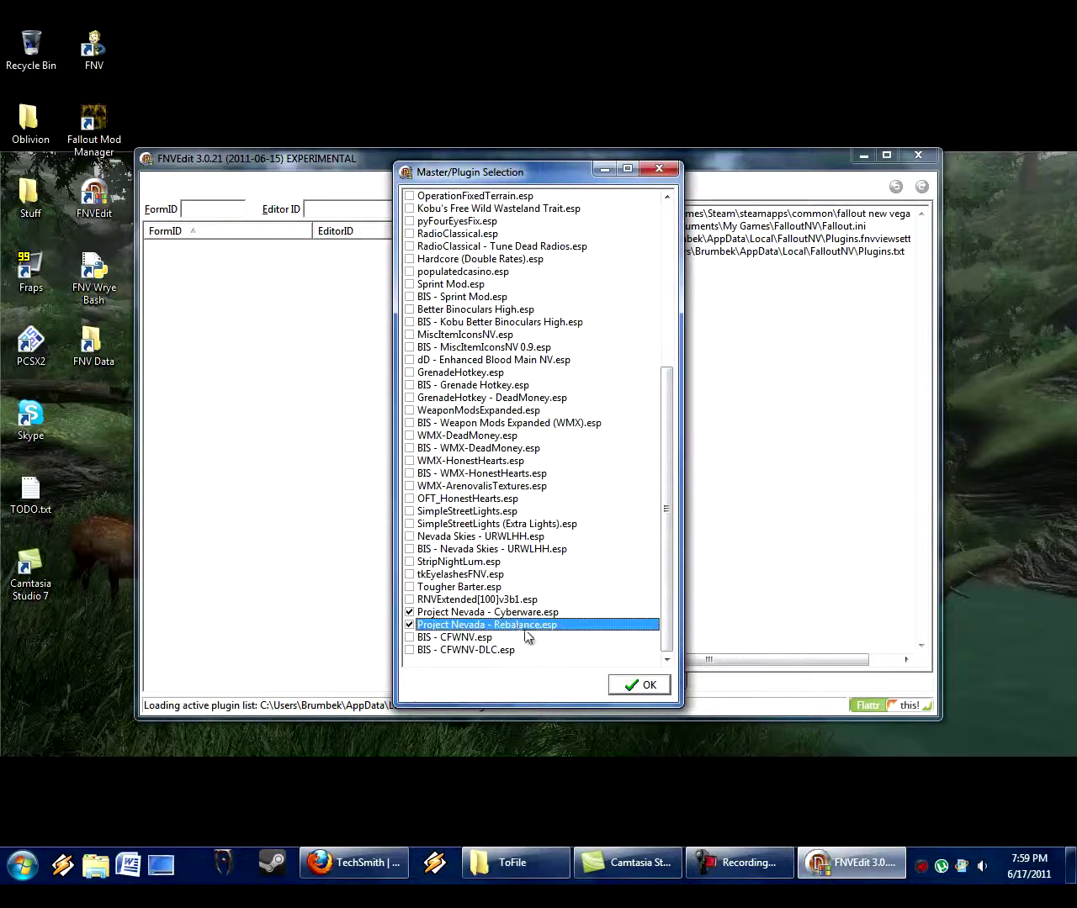
left_click(637, 685)
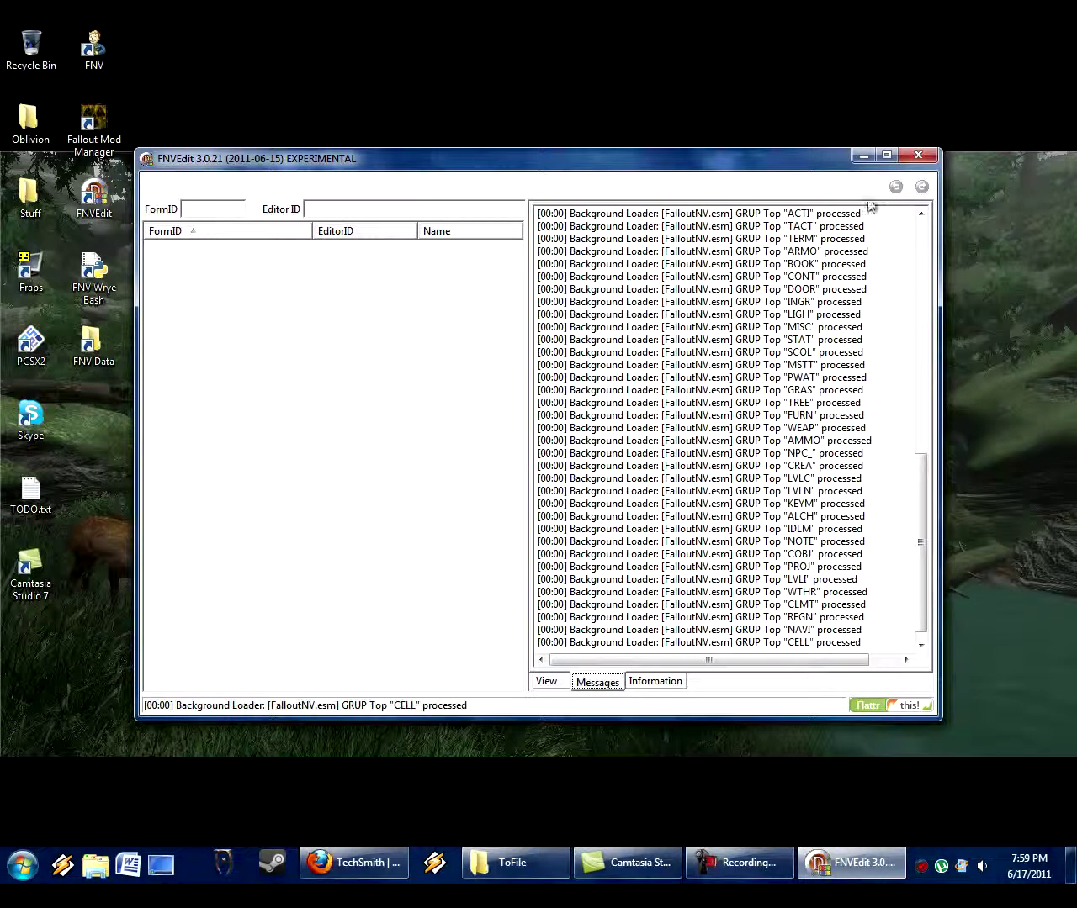
left_click(886, 155)
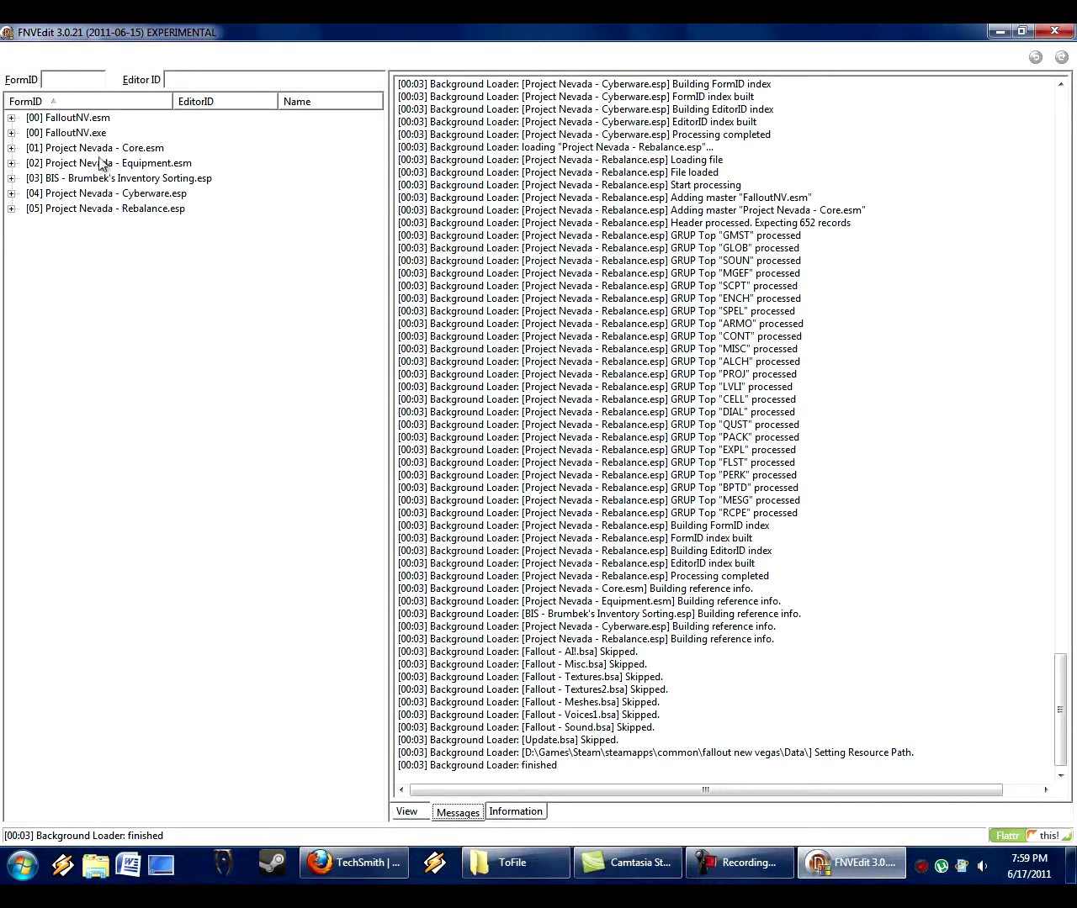
left_click(731, 867)
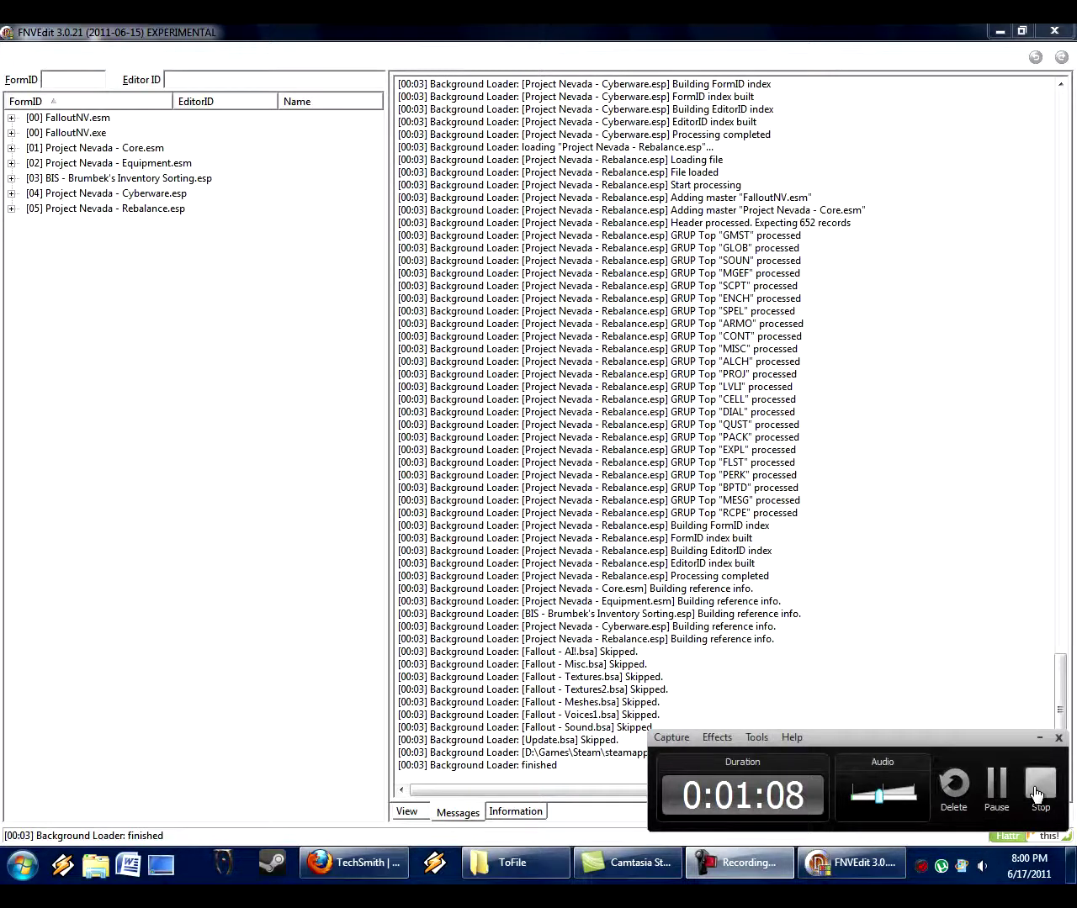
left_click(1037, 792)
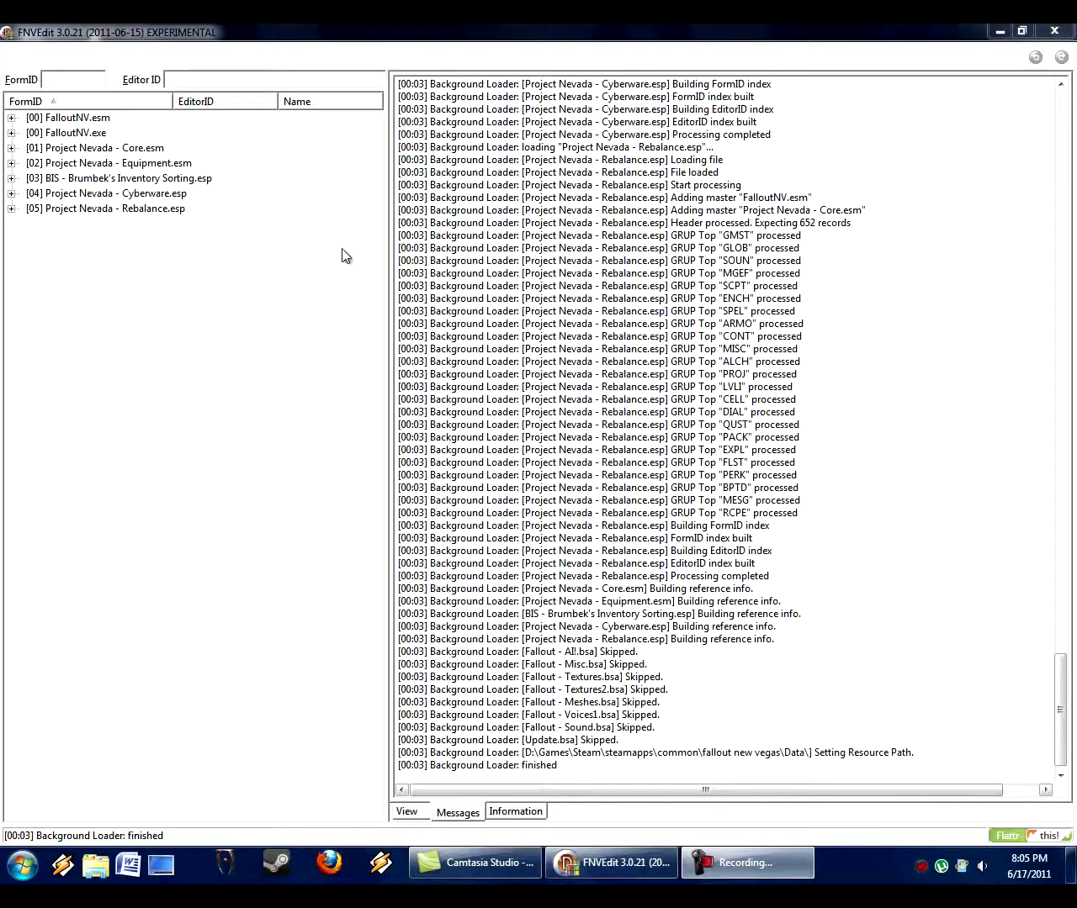
Expand Project Nevada - Core.esm and examine its record groups, including Weapon, Armor, Cell and Container.
left_click(105, 149)
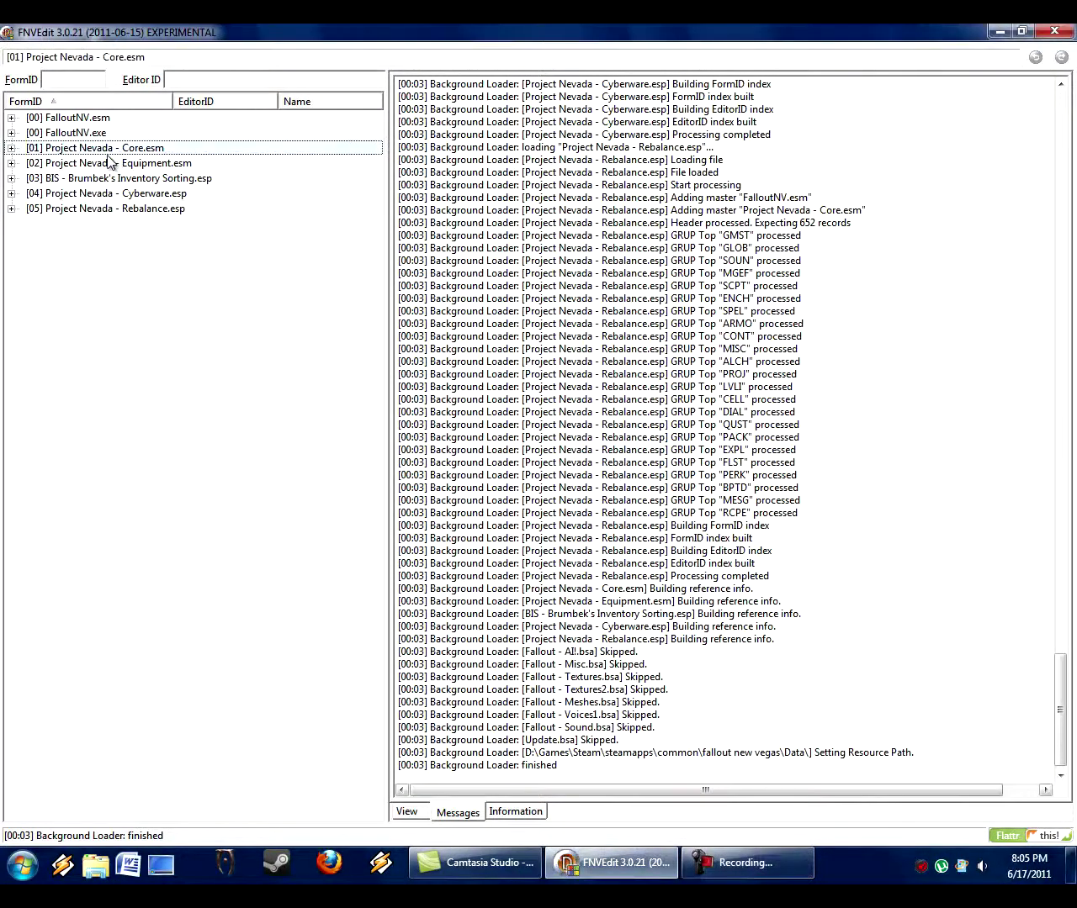
left_click(12, 149)
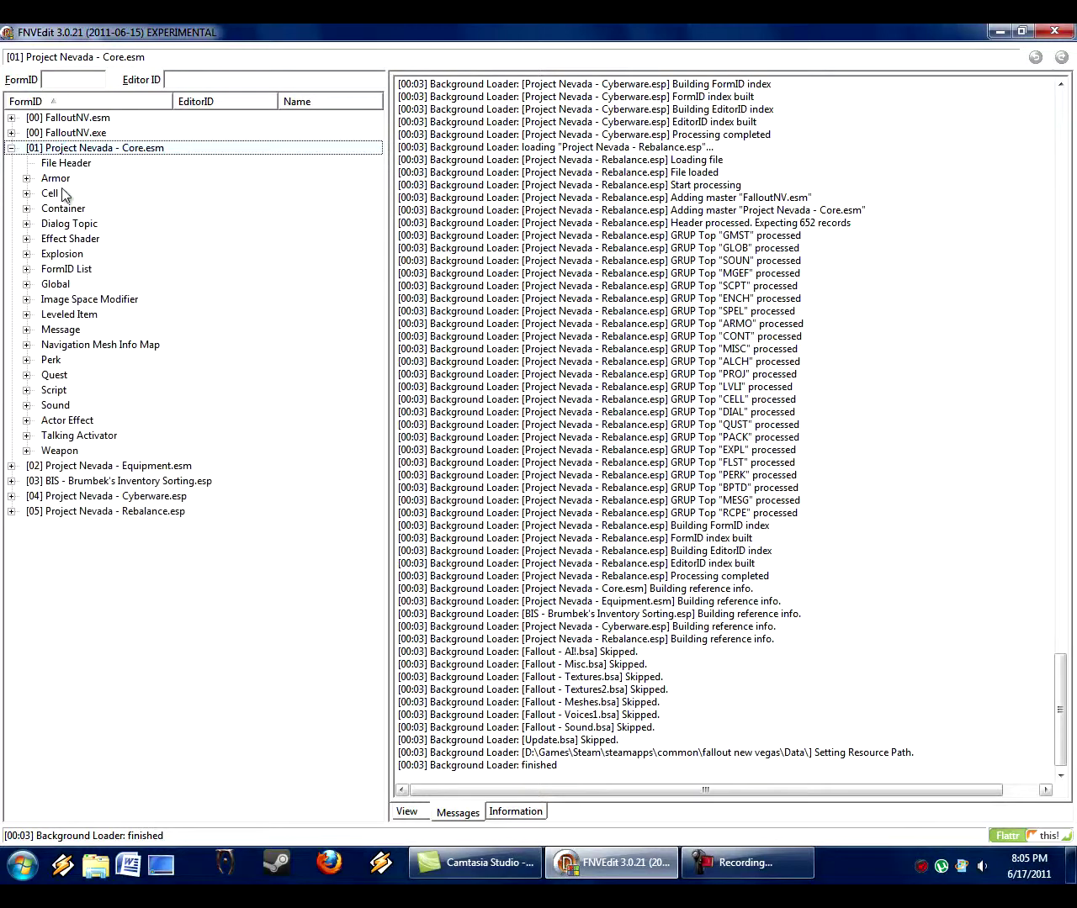
left_click(67, 452)
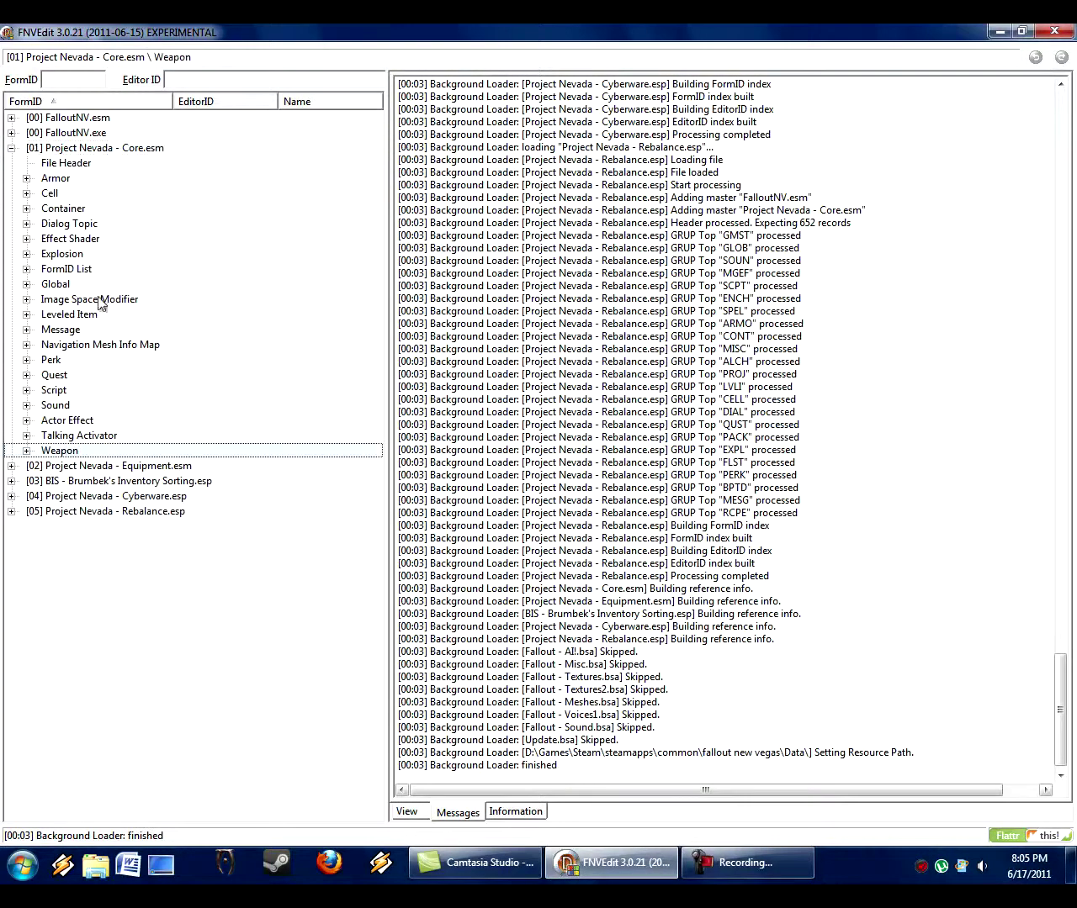
left_click(63, 182)
left_click(60, 194)
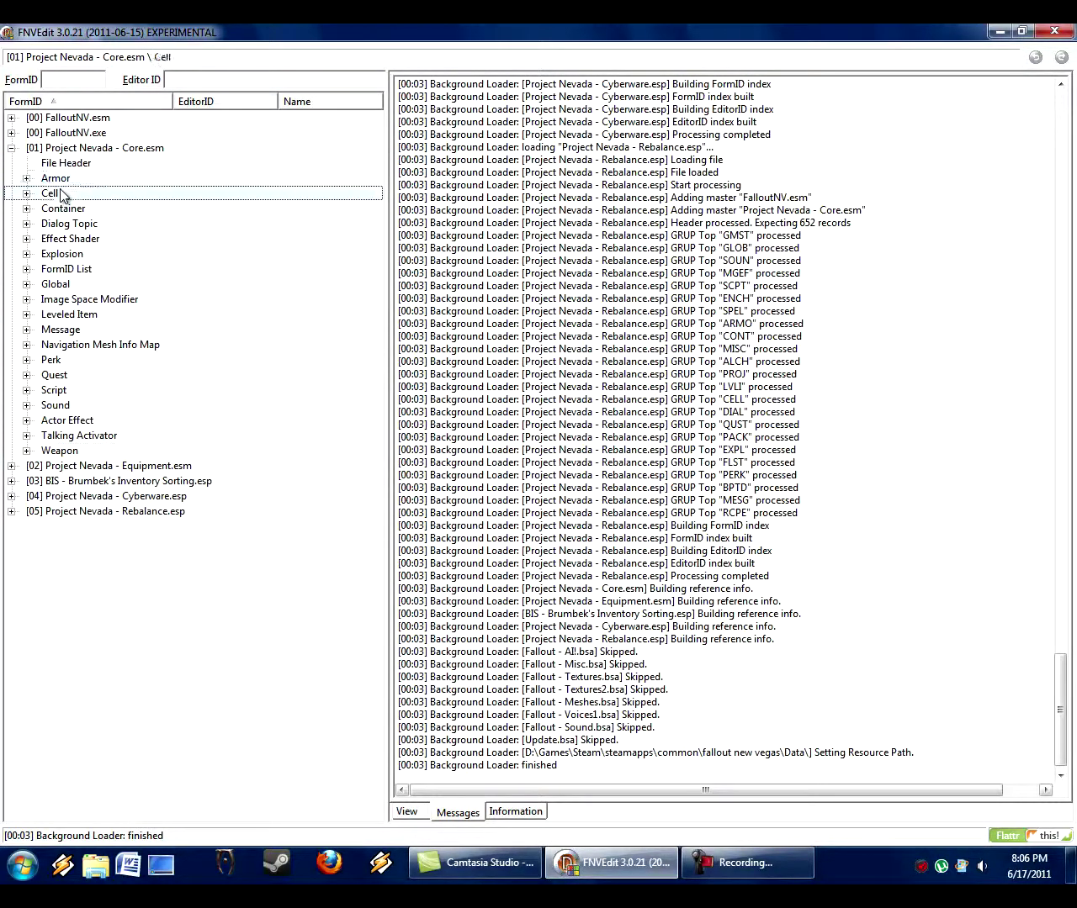
left_click(85, 210)
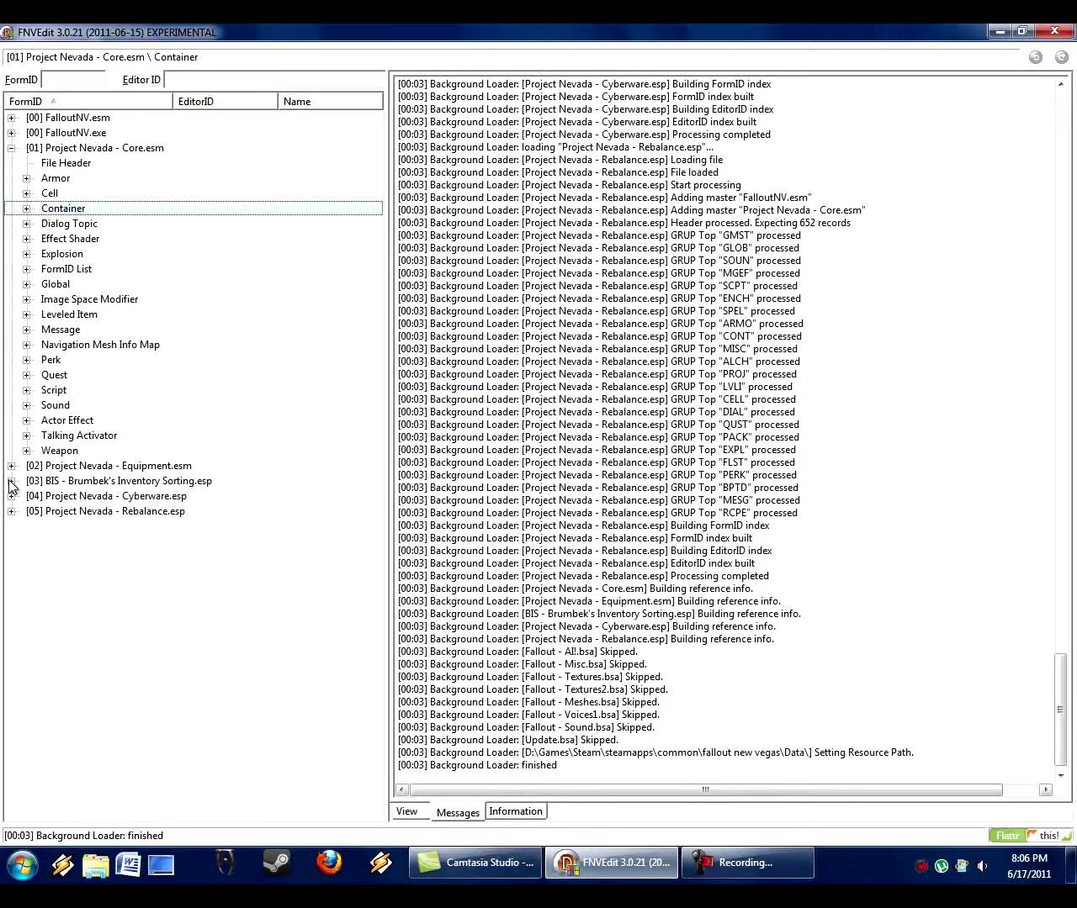
Expand BIS - Brumbek's Inventory Sorting.esp, go through its record groups from Ingestible to Weapon, and collapse it again.
left_click(44, 484)
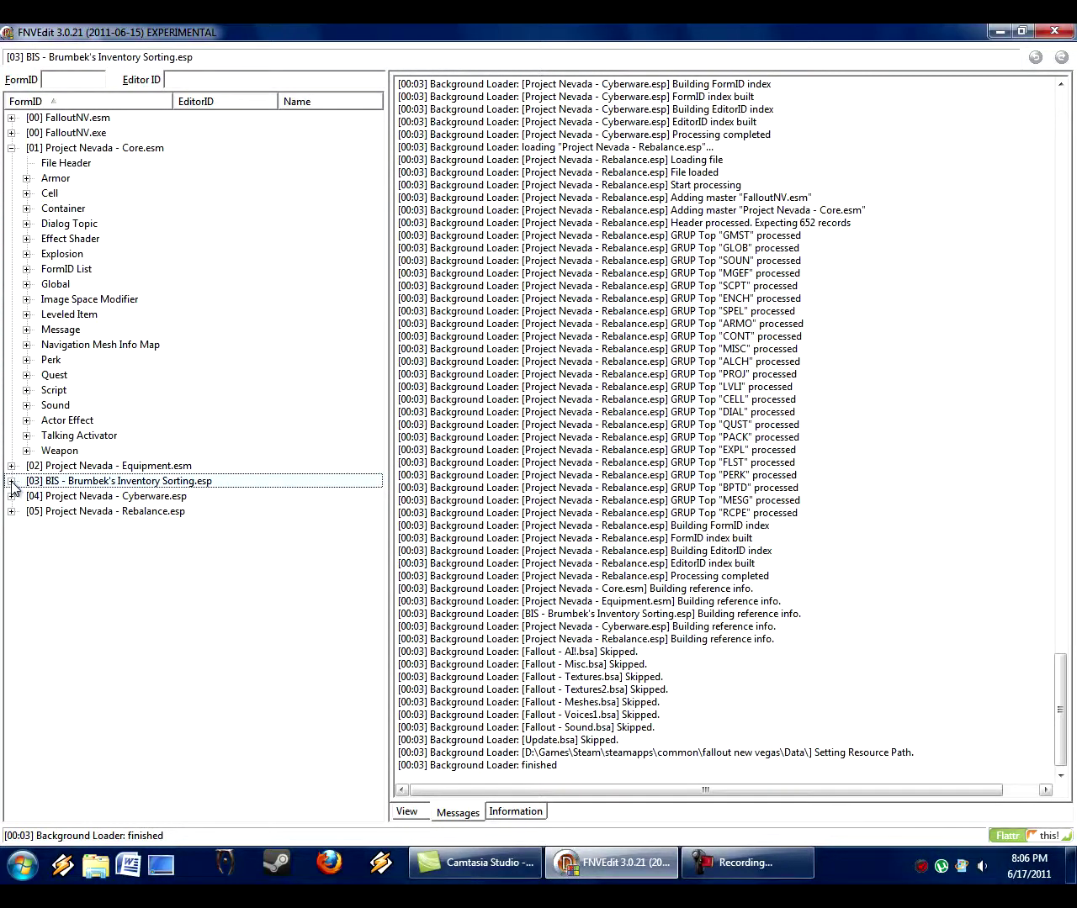
left_click(12, 482)
left_click(76, 511)
key("Down")
key("Down")
key("Down")
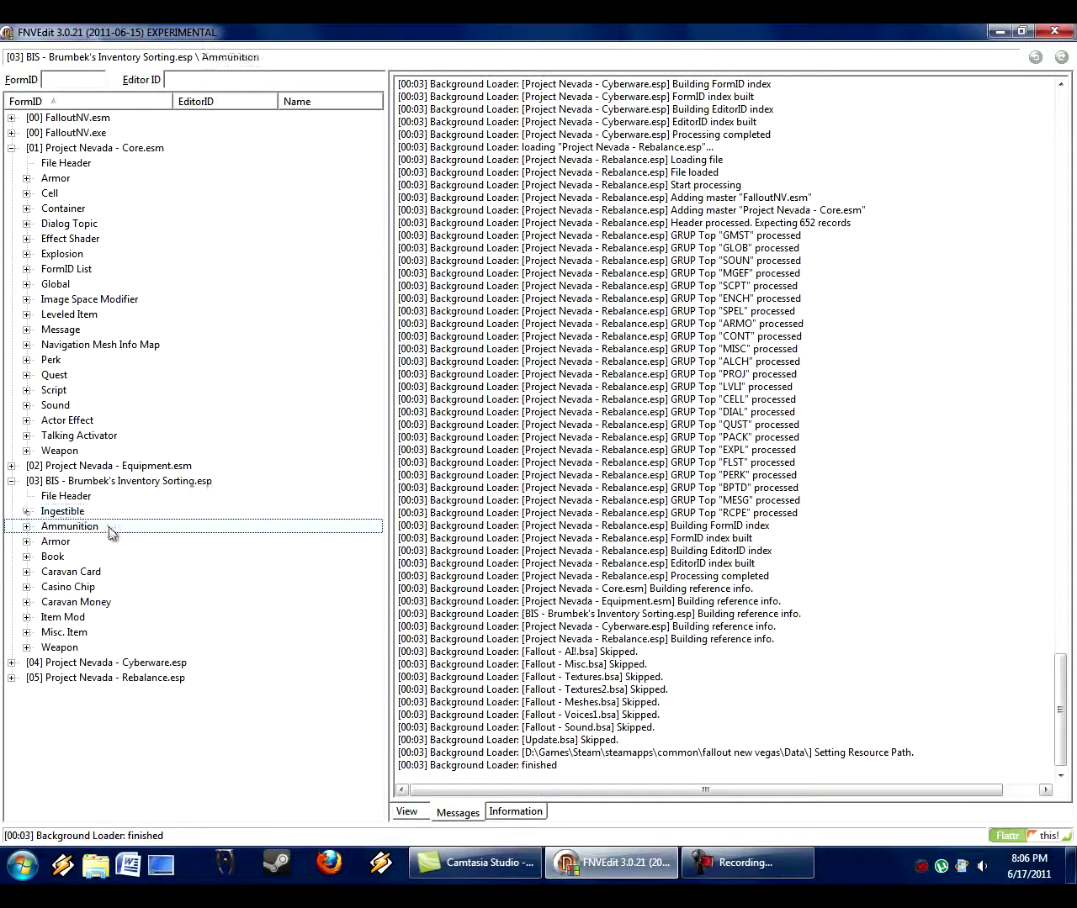
key("Down")
key("Down")
key("Down")
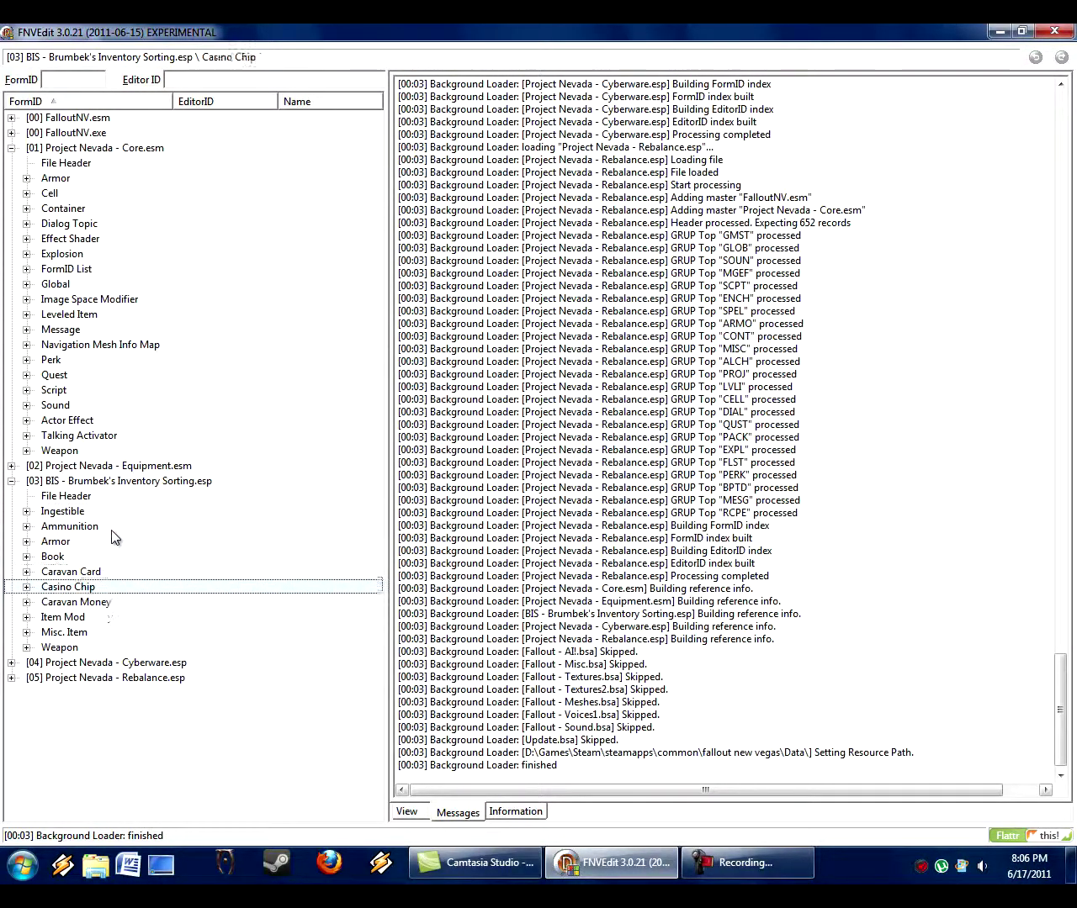
key("Down")
key("Down")
key("Down")
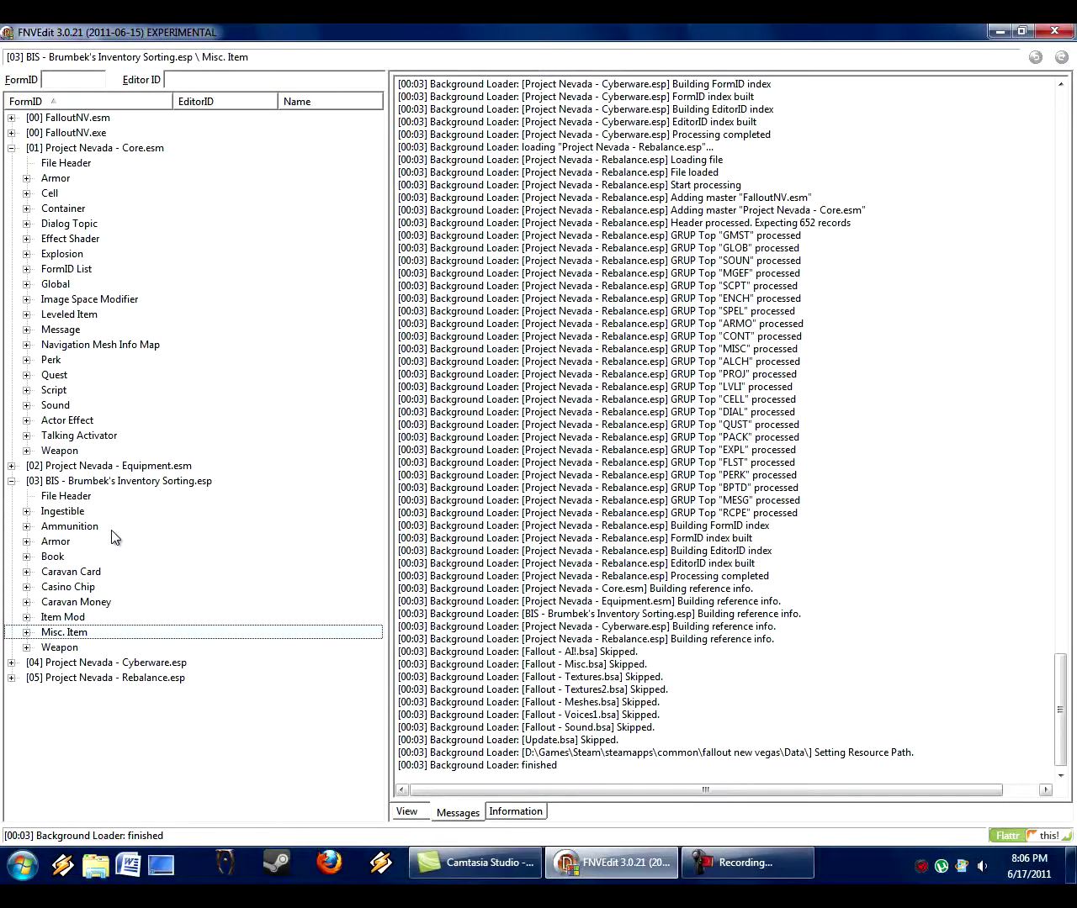
left_click(11, 481)
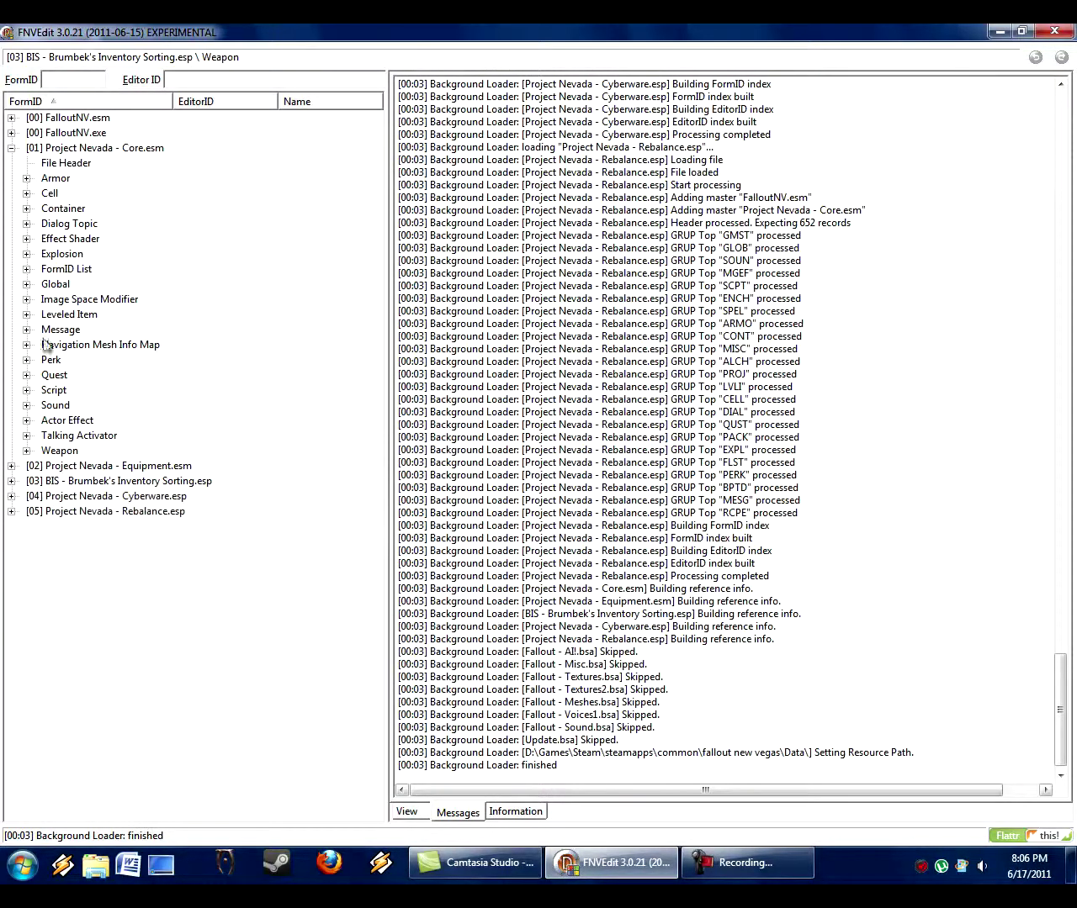
Expand the Armor group of Project Nevada - Core.esm and open its ChineseStealthArmor record for comparison.
left_click(64, 164)
left_click(66, 181)
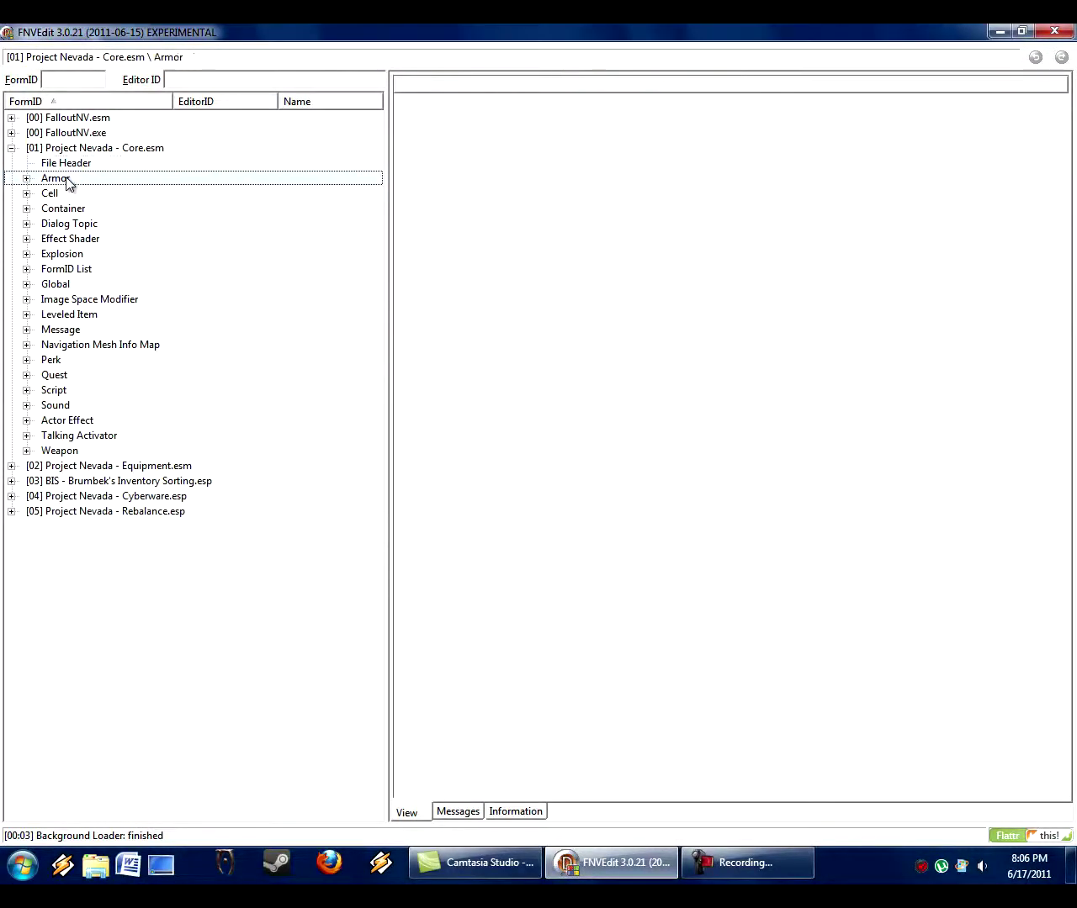
left_click(26, 179)
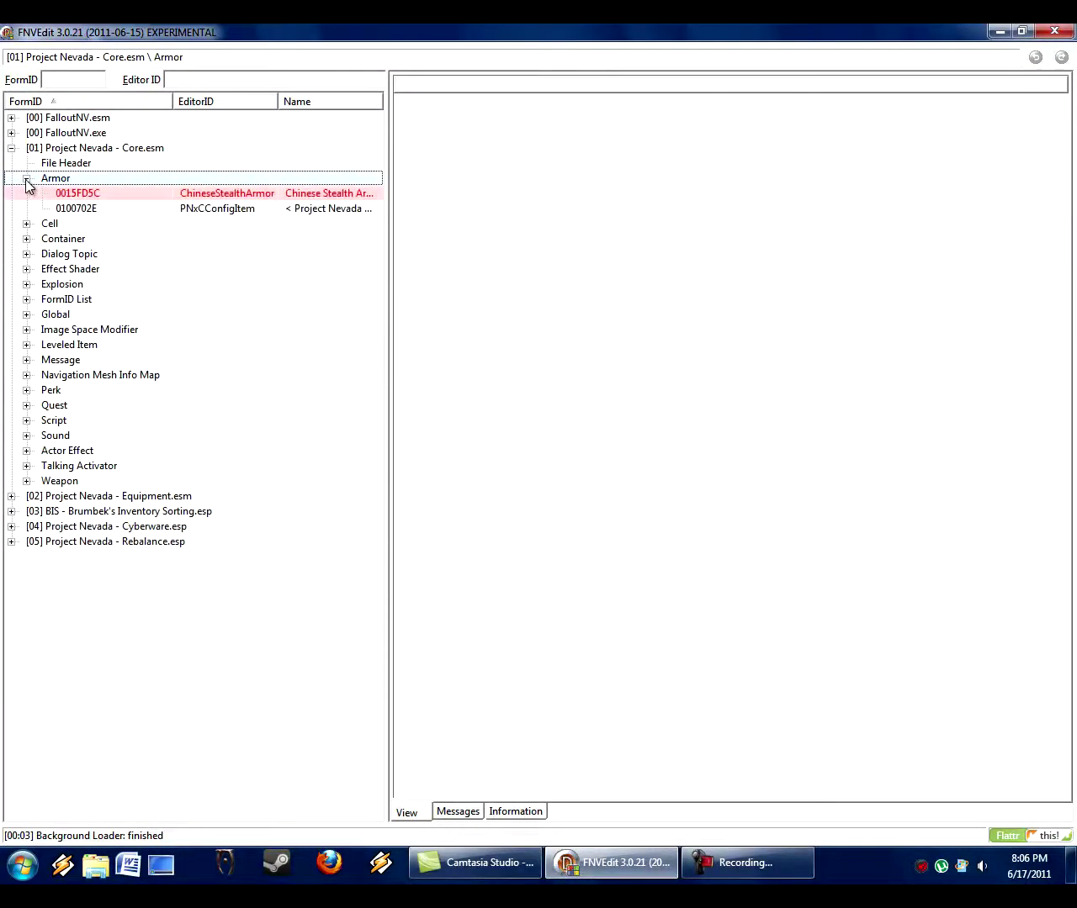
left_click(143, 194)
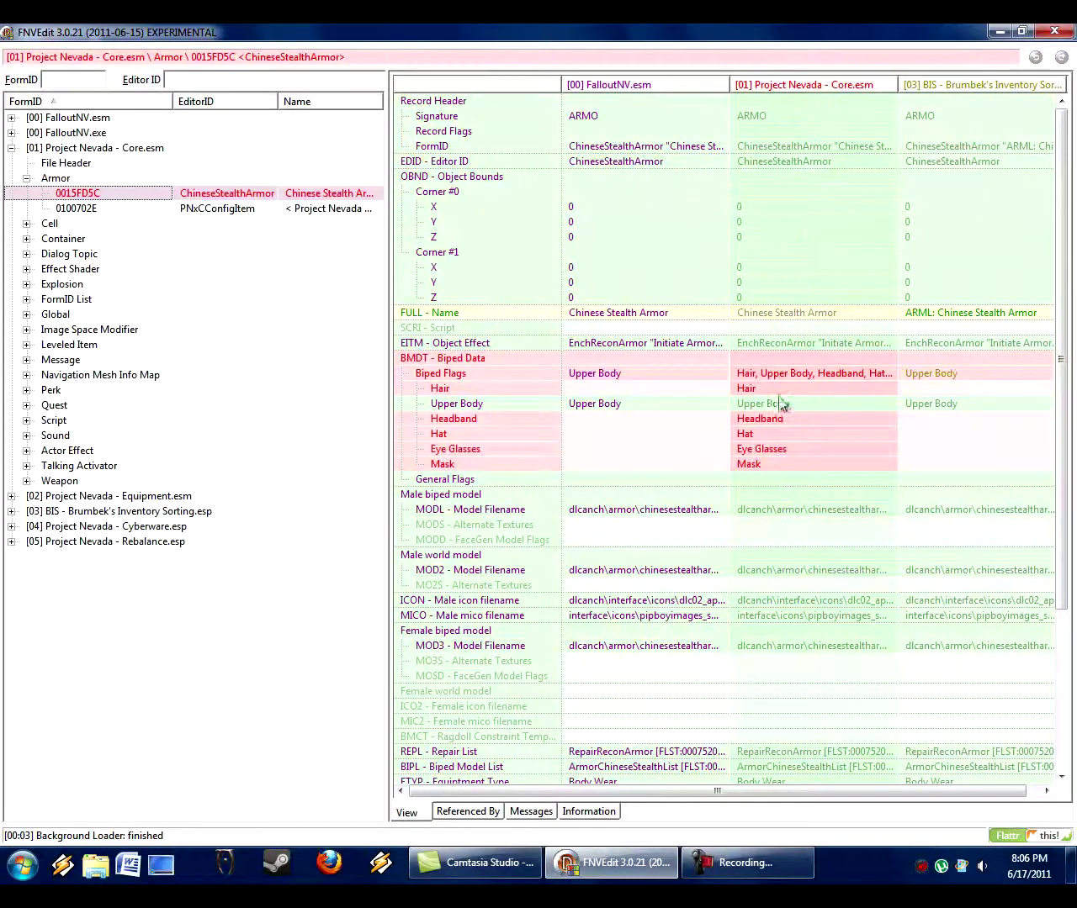
Examine ChineseStealthArmor's biped flags in Project Nevada - Core.esm and its name in the BIS plugin, without editing the record.
left_click(464, 361)
left_click(792, 379)
left_click(791, 387)
left_click(781, 420)
left_click(783, 434)
double_click(788, 438)
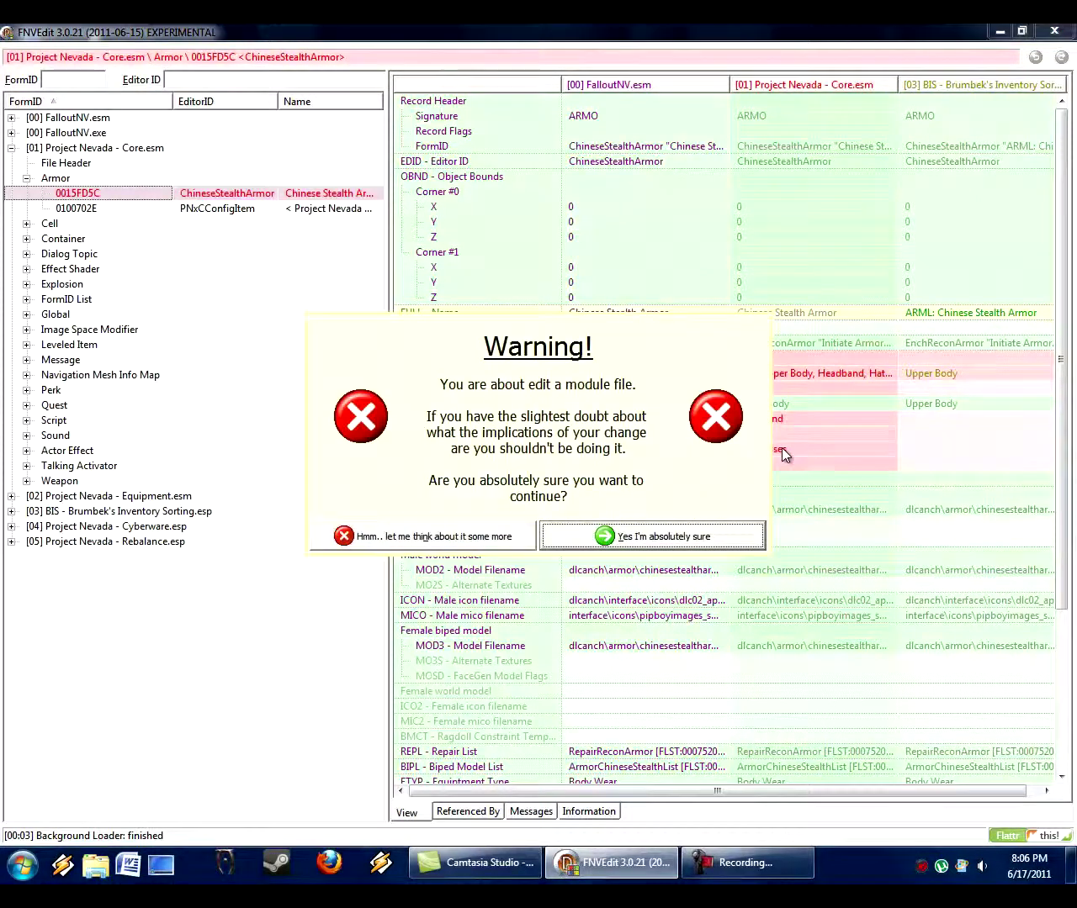
left_click(471, 542)
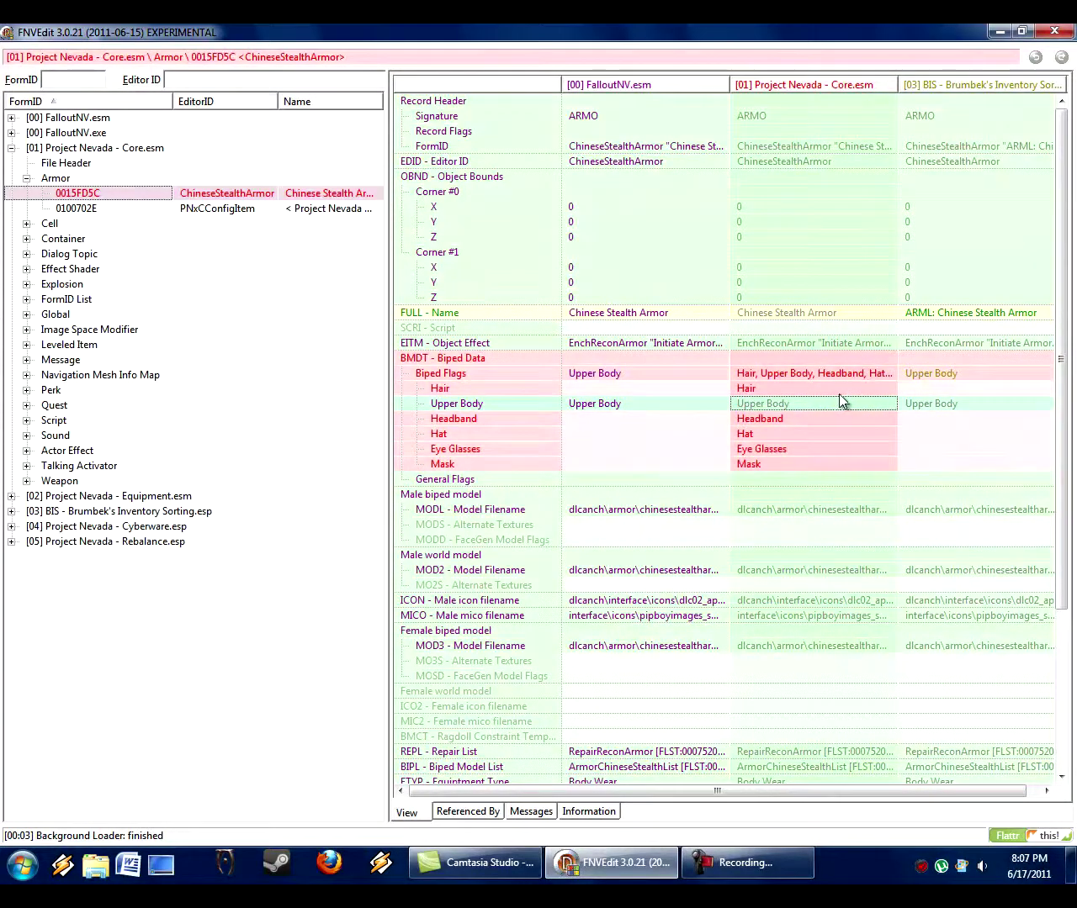
left_click(807, 383)
left_click(806, 389)
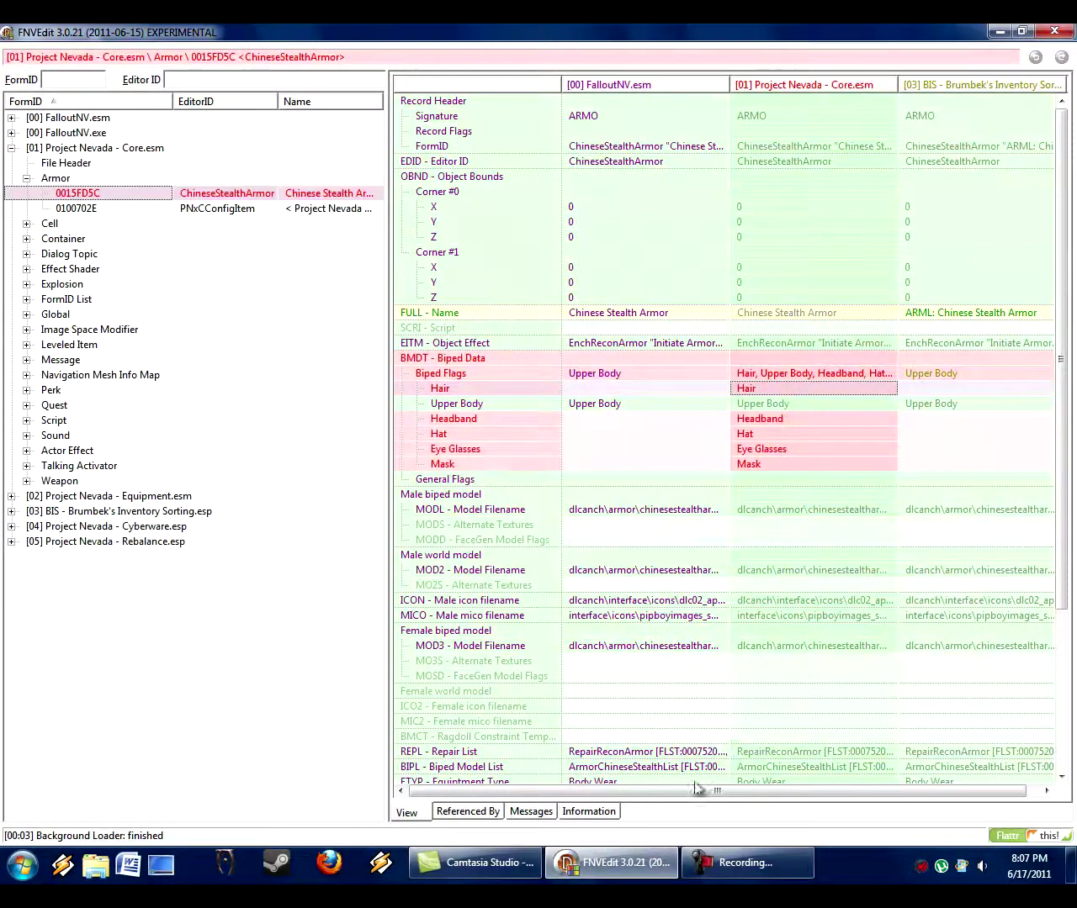
left_click(931, 313)
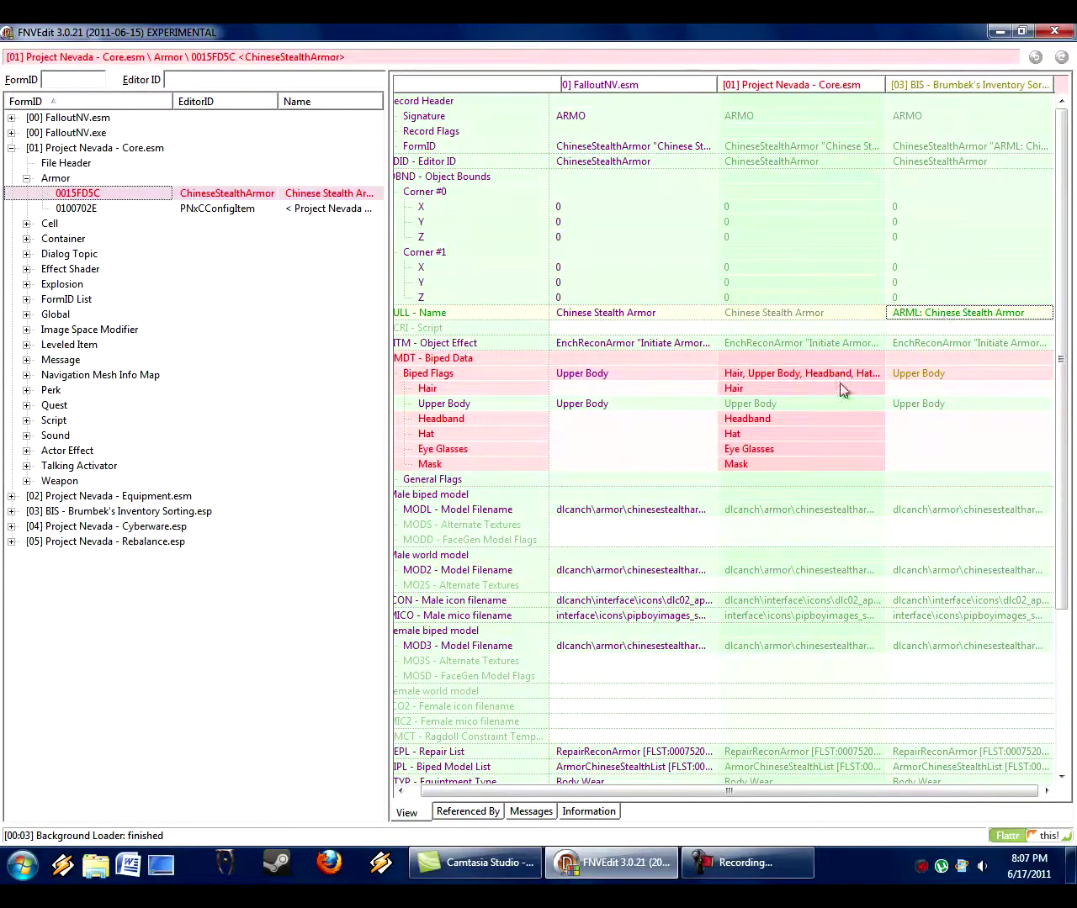
Check the name of the PNxCConfigItem armor record and return to the ChineseStealthArmor record.
left_click(234, 210)
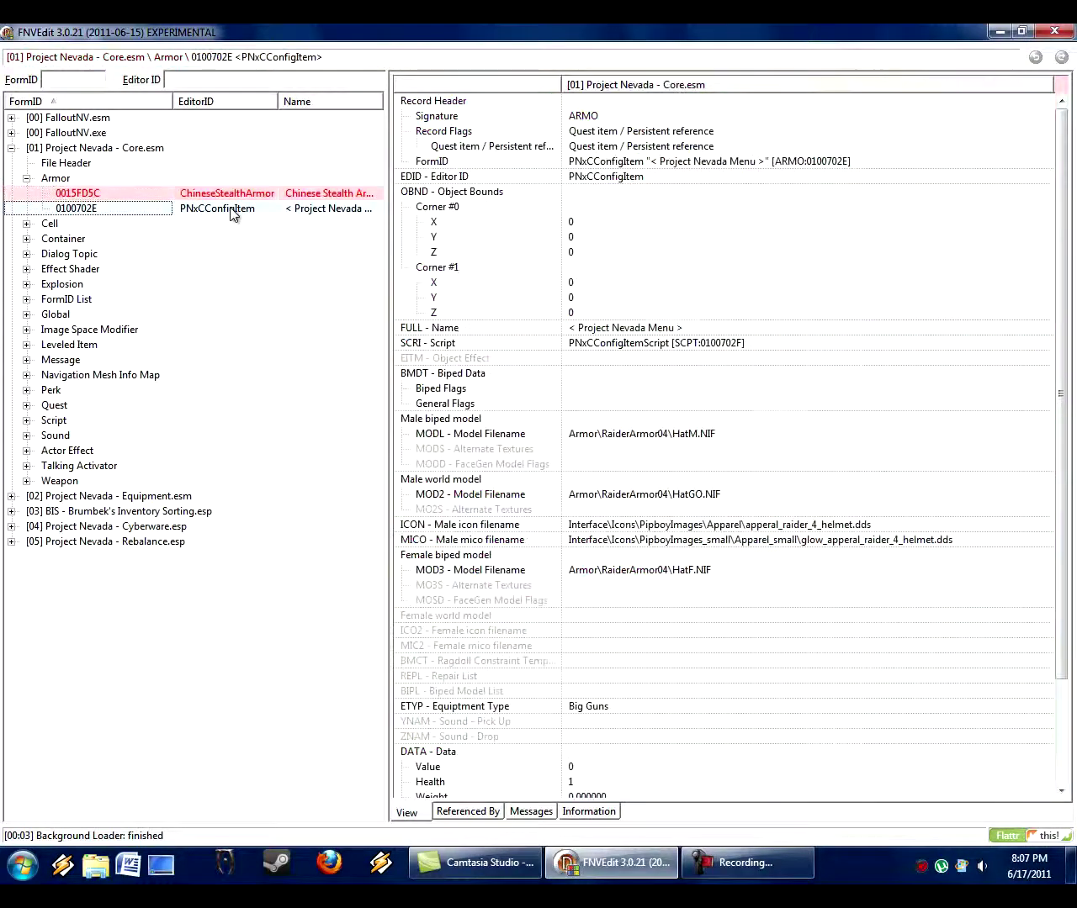
left_click(654, 330)
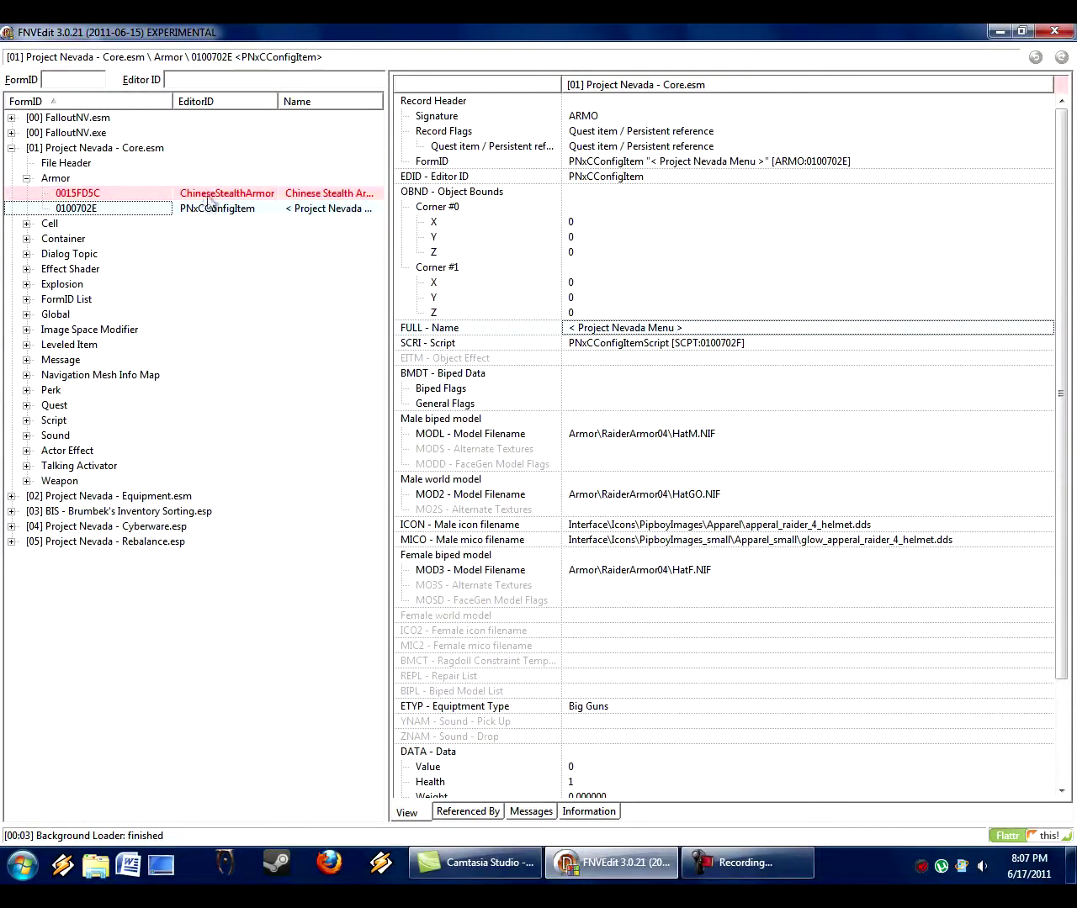
left_click(156, 190)
left_click(142, 207)
key("Up")
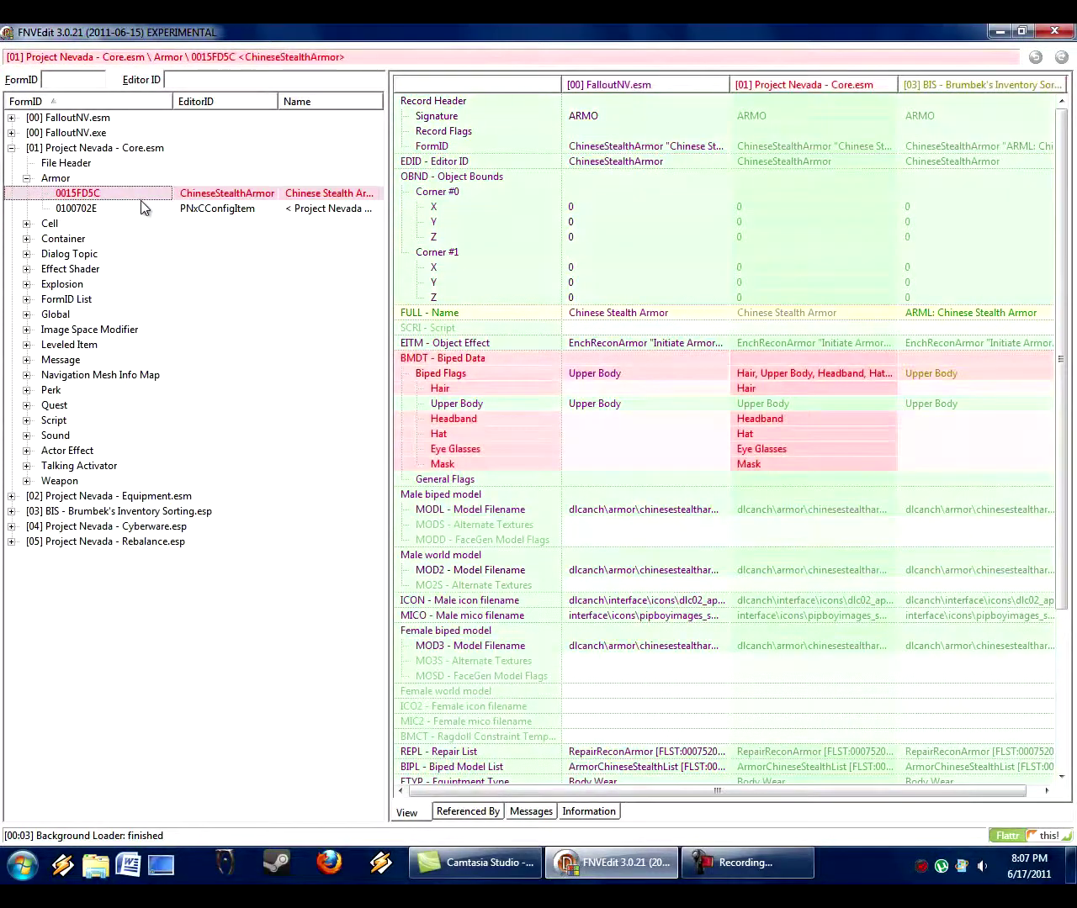
left_click(65, 178)
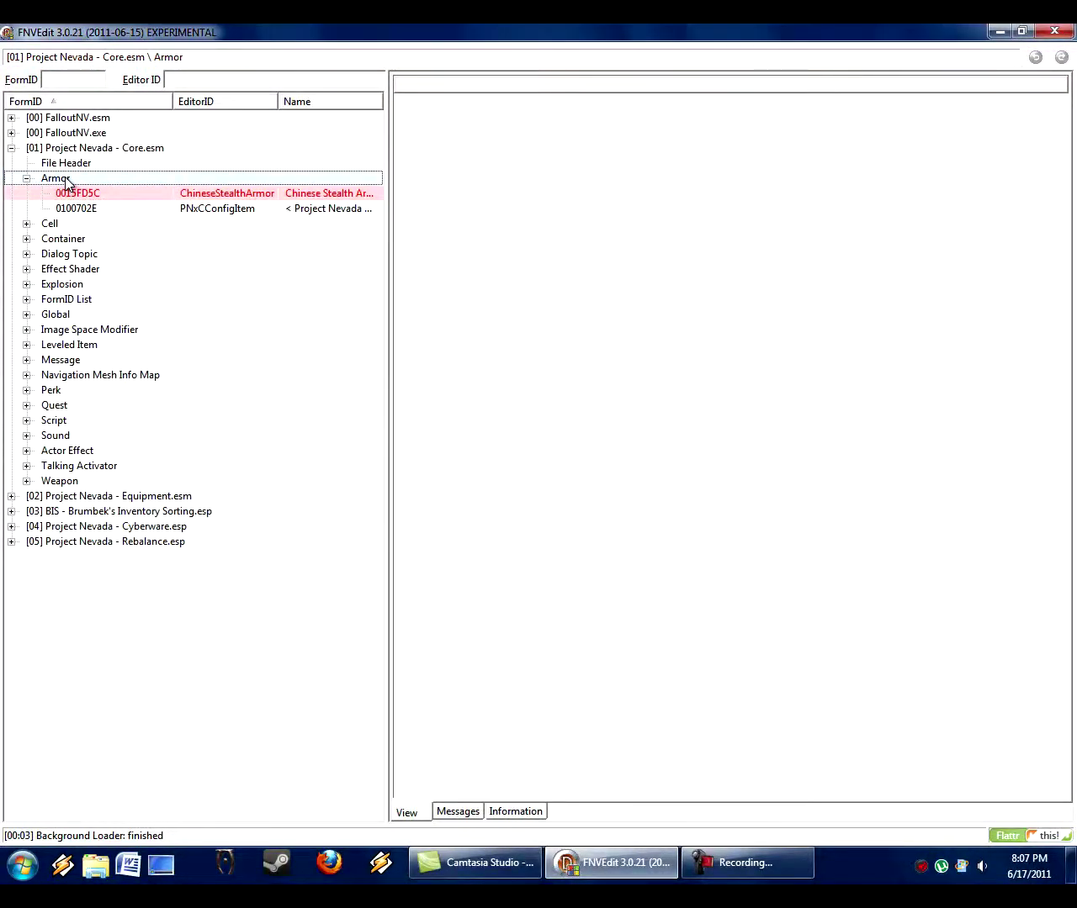
right_click(65, 178)
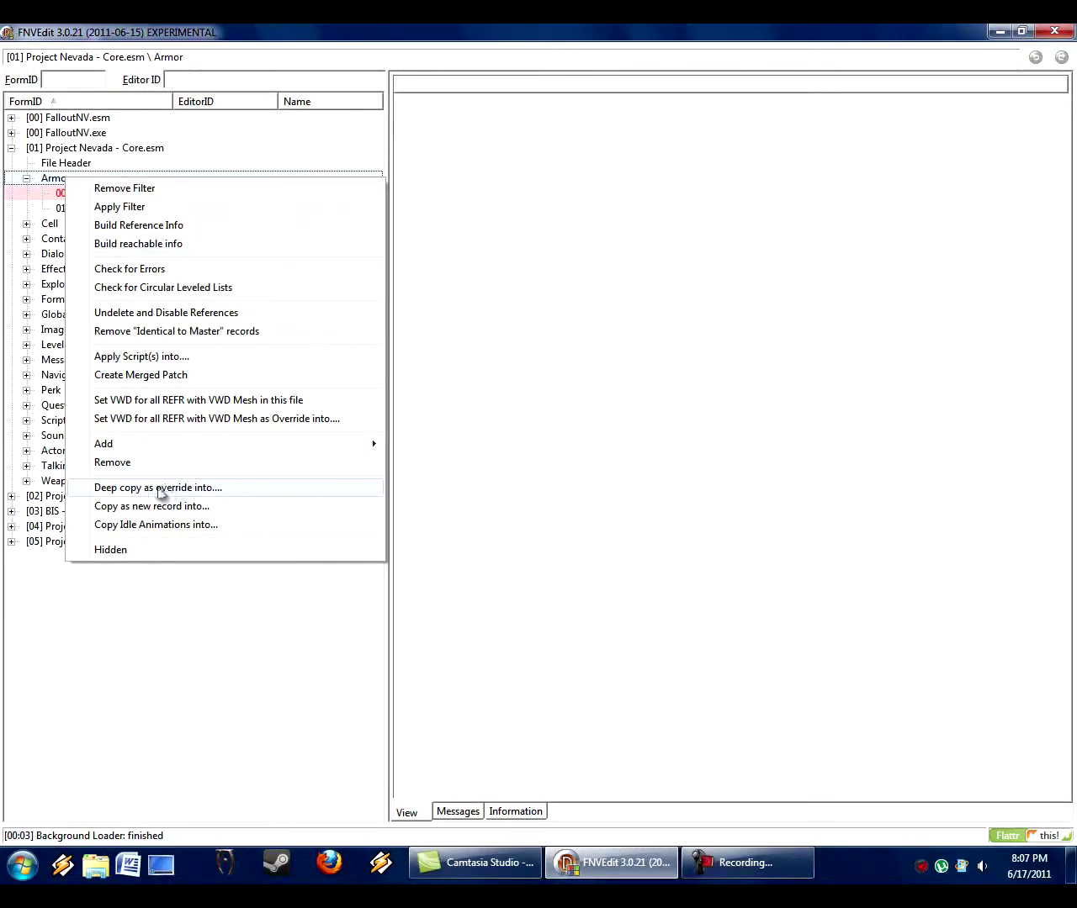
left_click(58, 195)
right_click(84, 197)
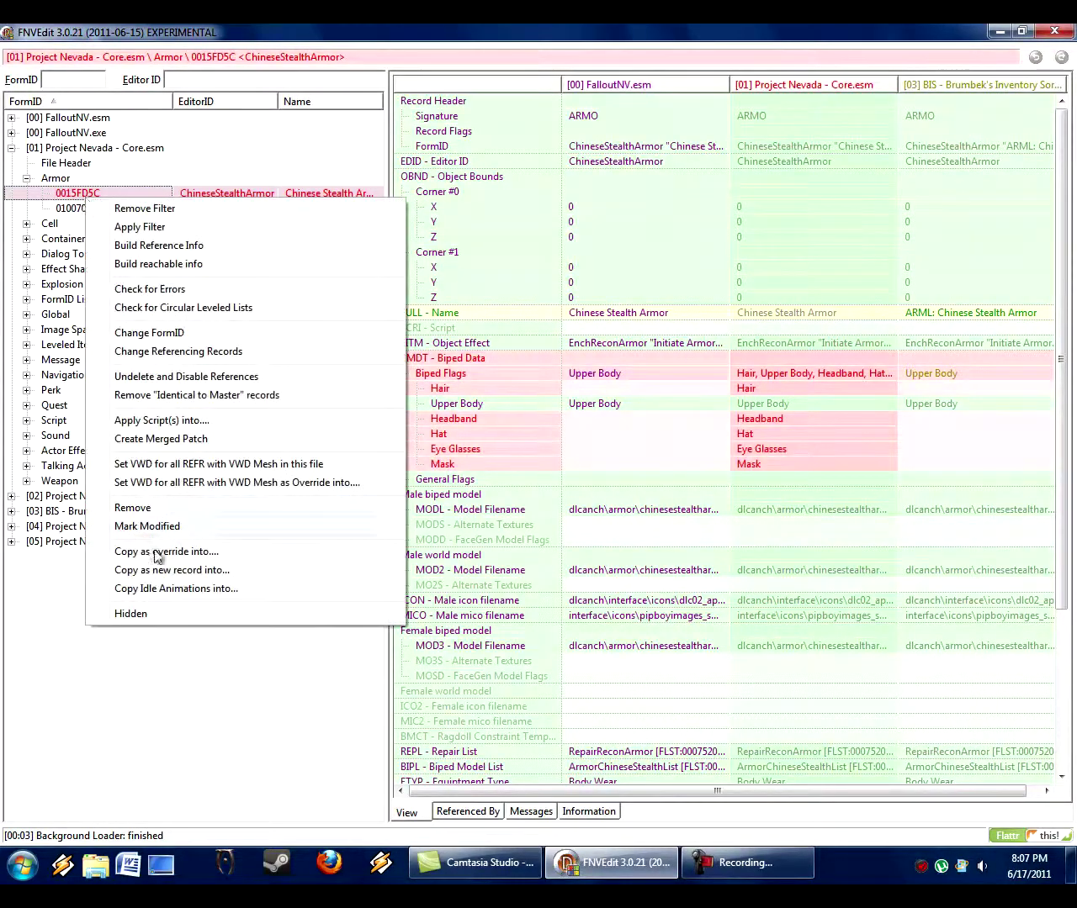
left_click(55, 180)
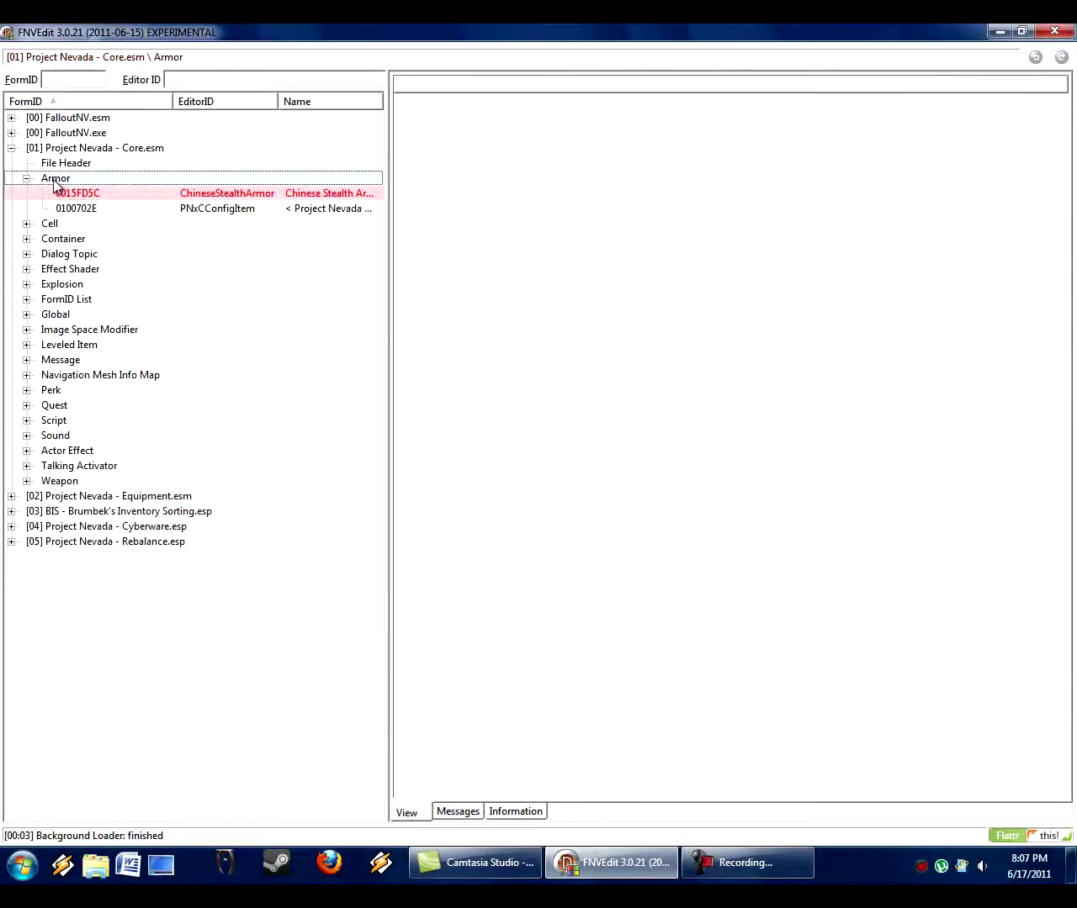
right_click(55, 180)
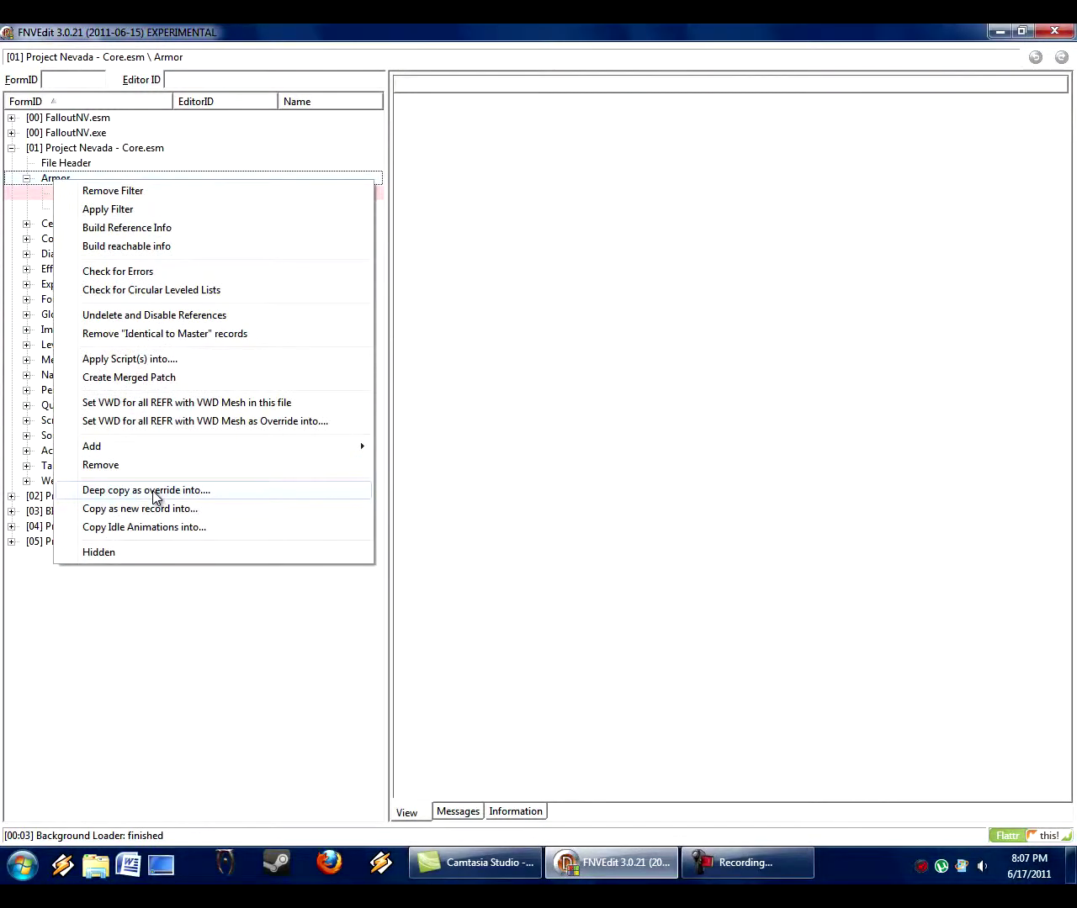
Deep copy Core.esm's Armor group as override into a new file, BIS - Project Nevada - Core, accepting FalloutNV.esm and Project Nevada - Core.esm as masters.
left_click(49, 181)
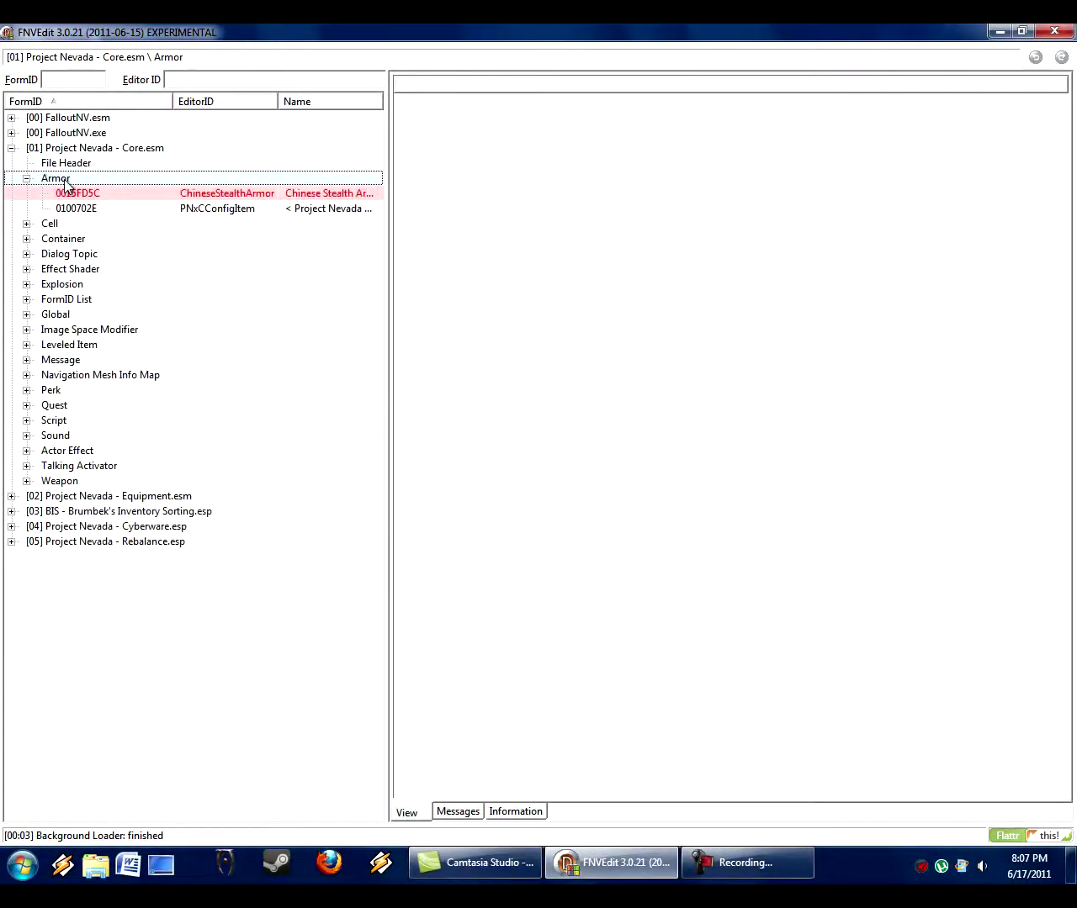
right_click(65, 182)
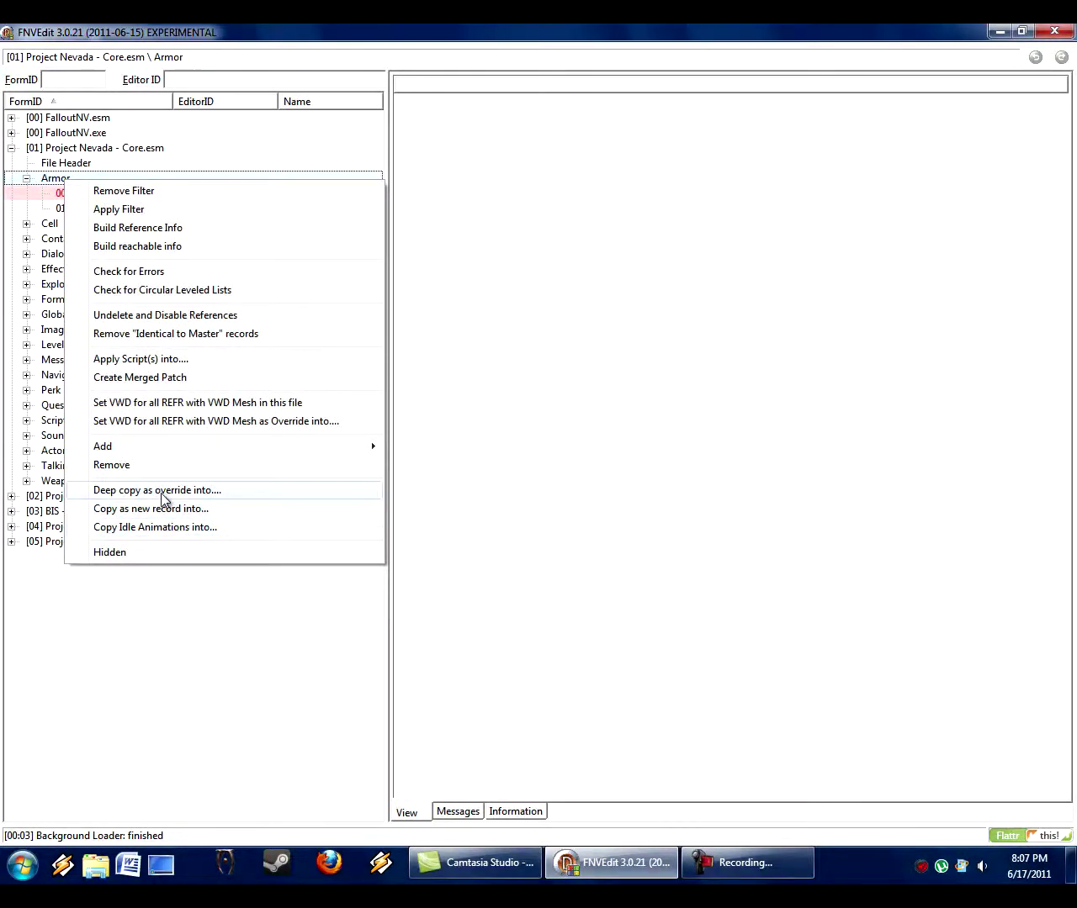
left_click(160, 491)
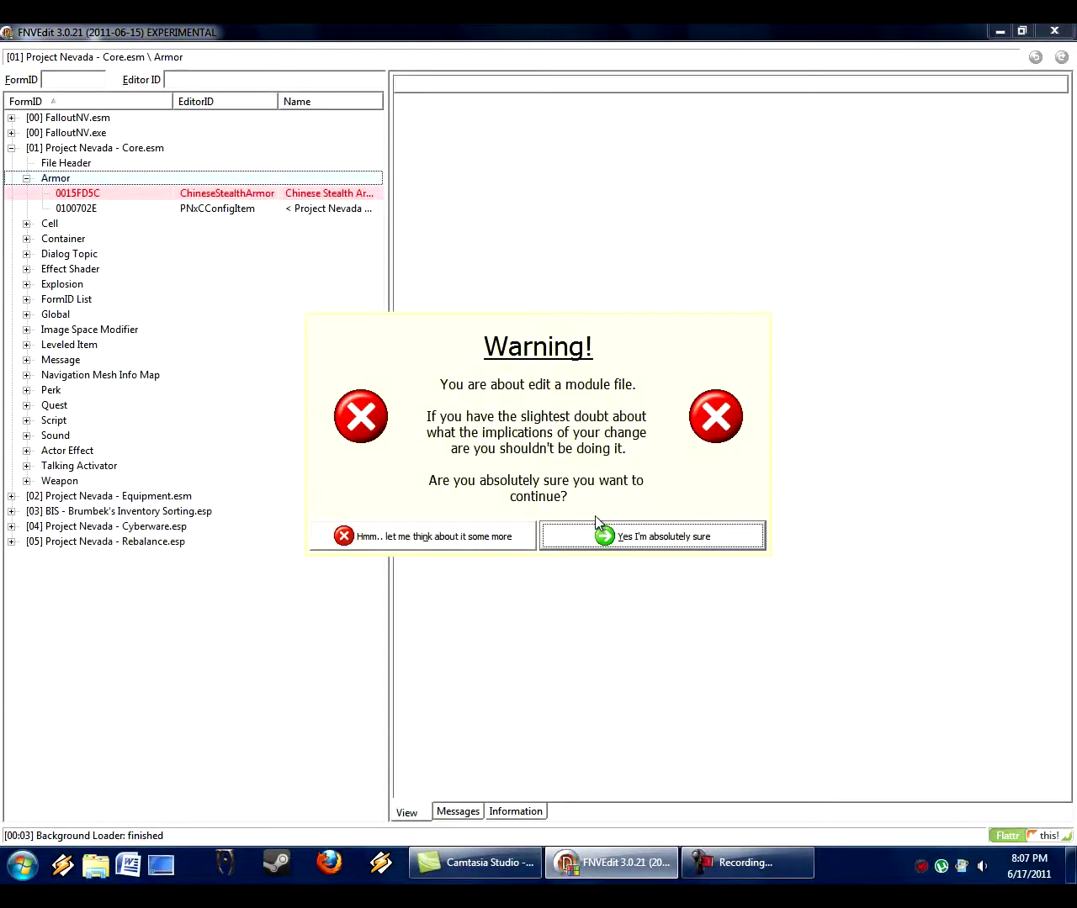
left_click(620, 533)
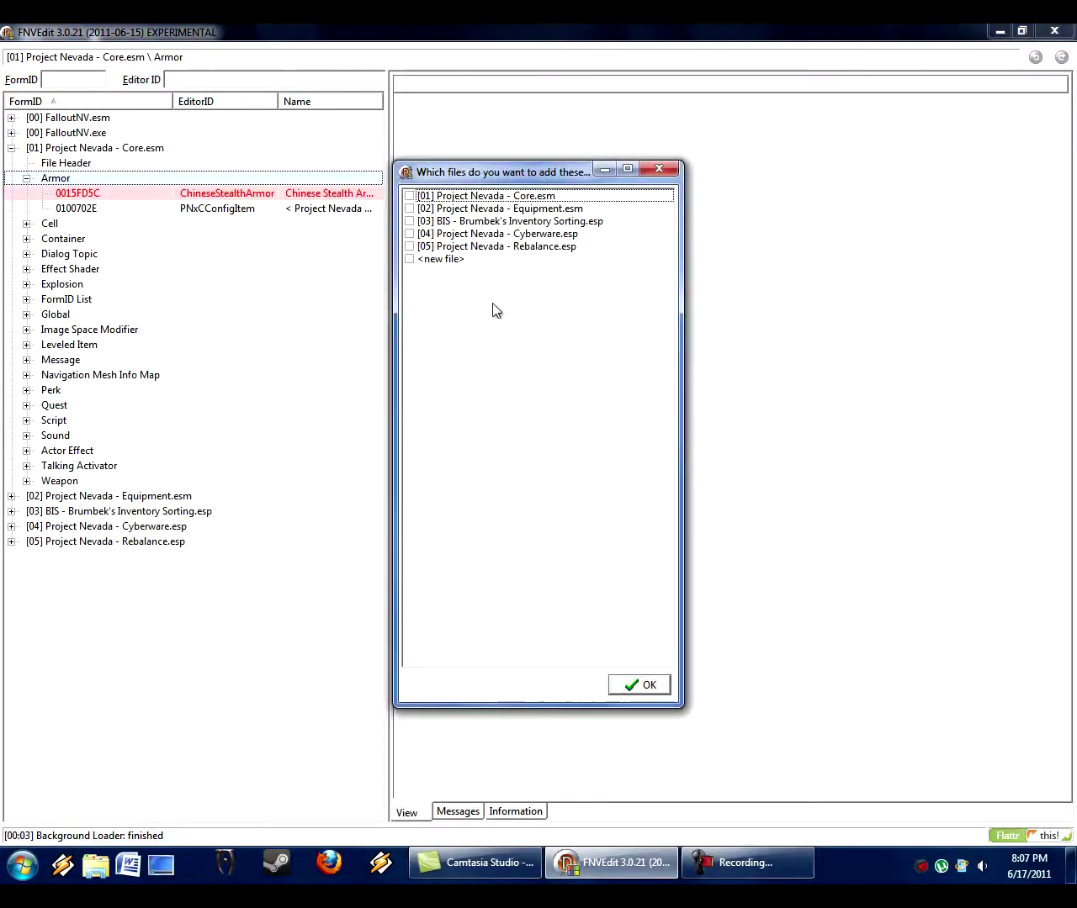
double_click(440, 259)
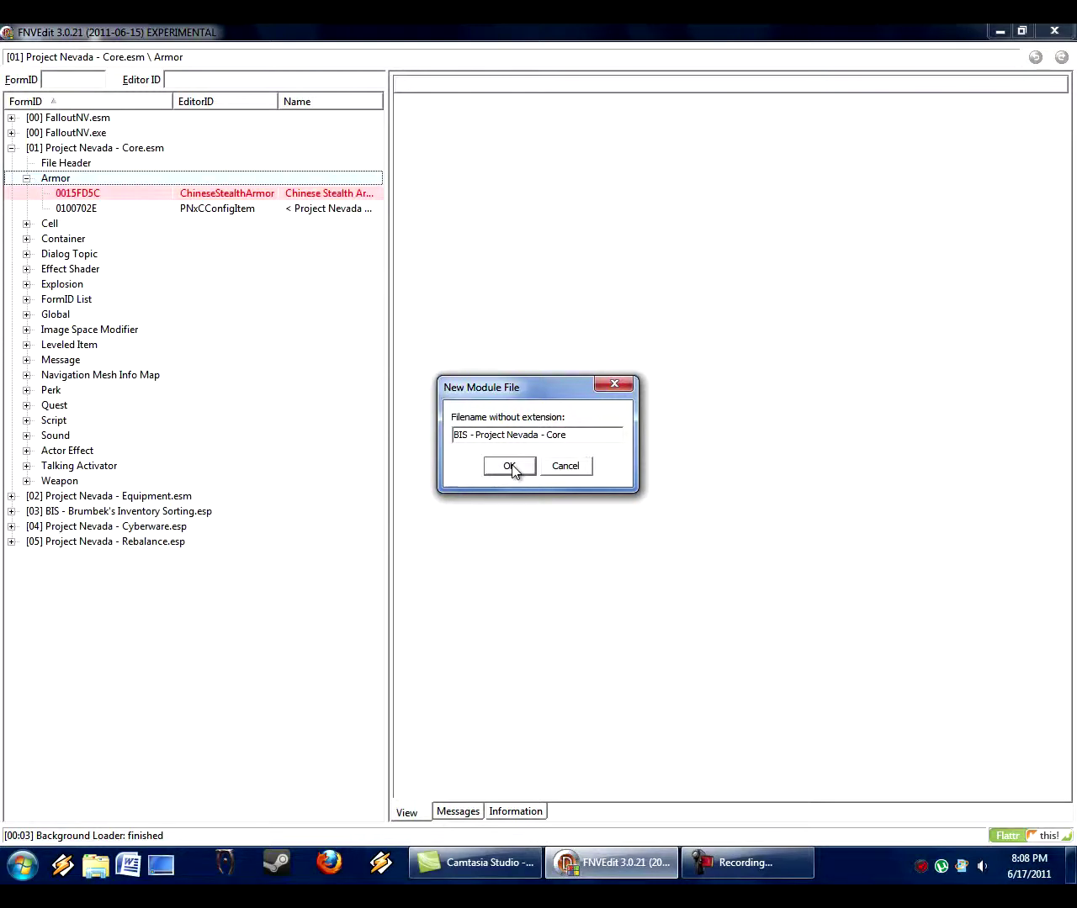
left_click(508, 467)
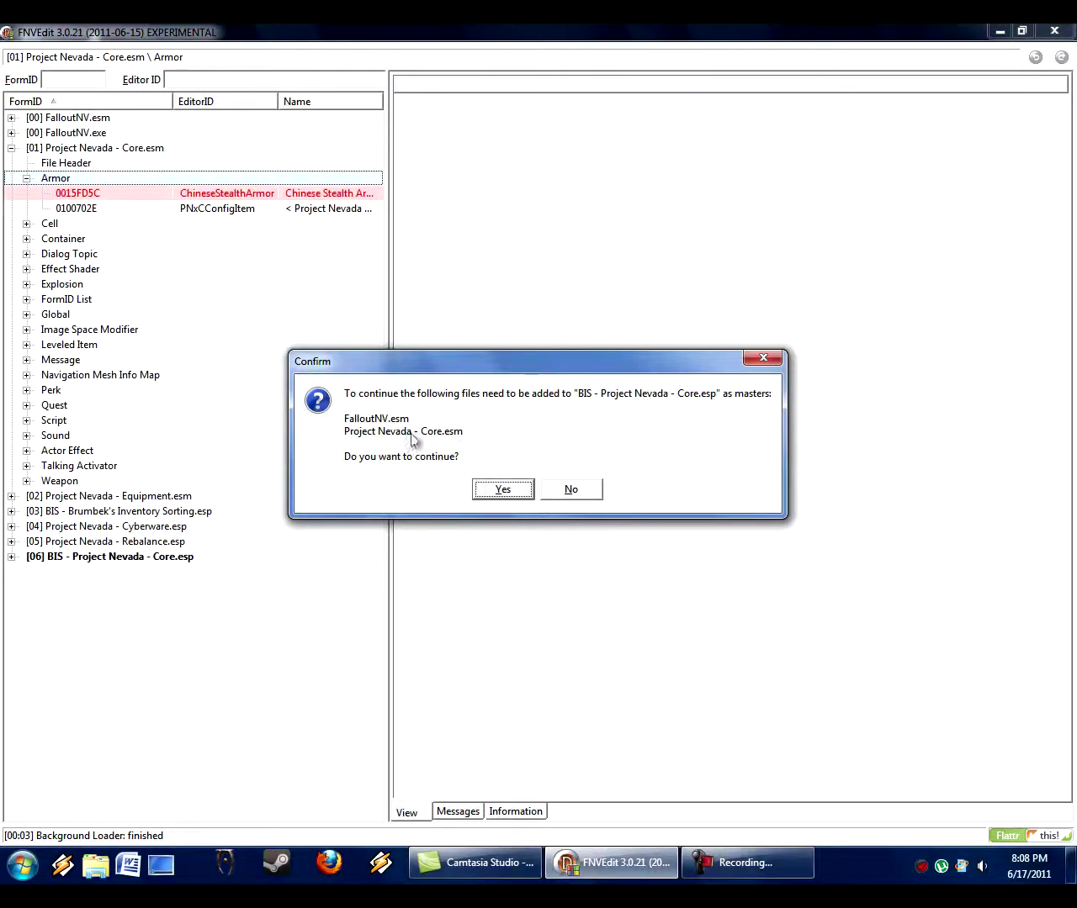
left_click(496, 491)
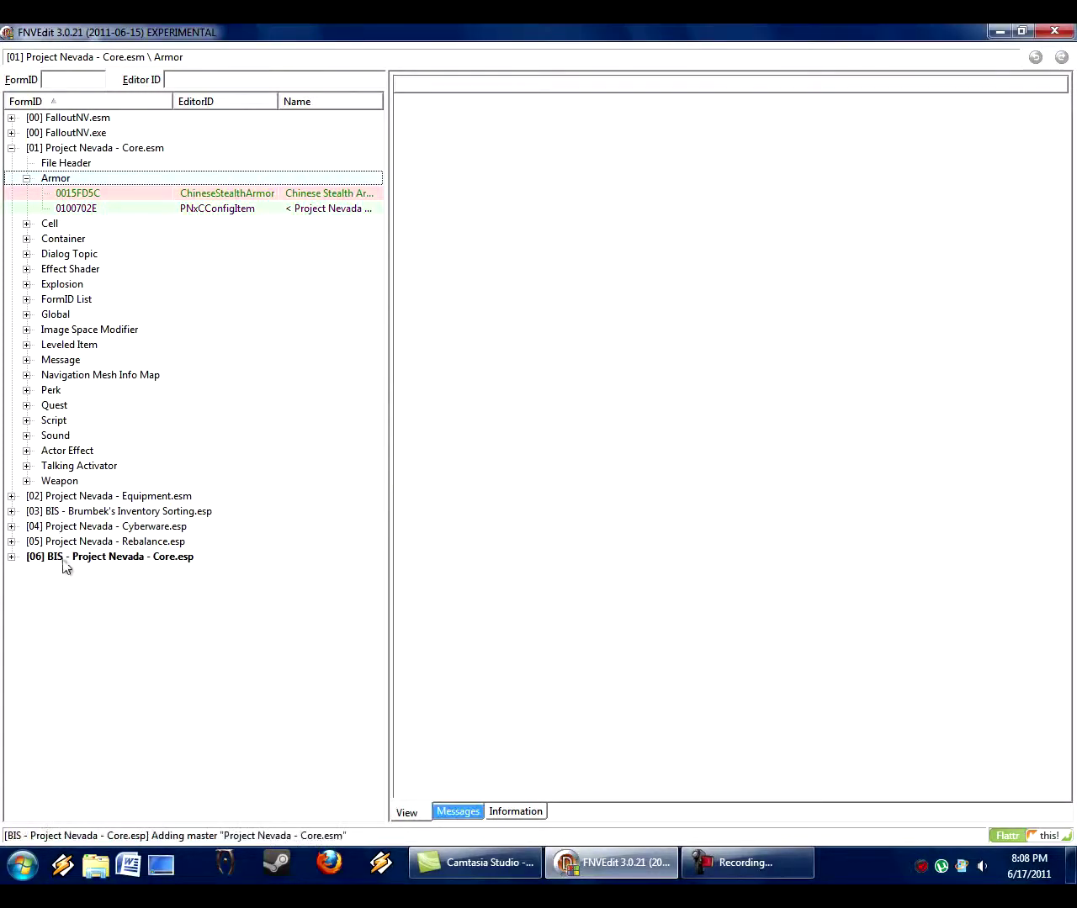
Expand BIS - Project Nevada - Core.esp, check the message log about its added masters, and return to the record view.
left_click(11, 556)
left_click(452, 812)
left_click_drag(540, 766, 398, 766)
left_click(775, 759)
left_click(408, 813)
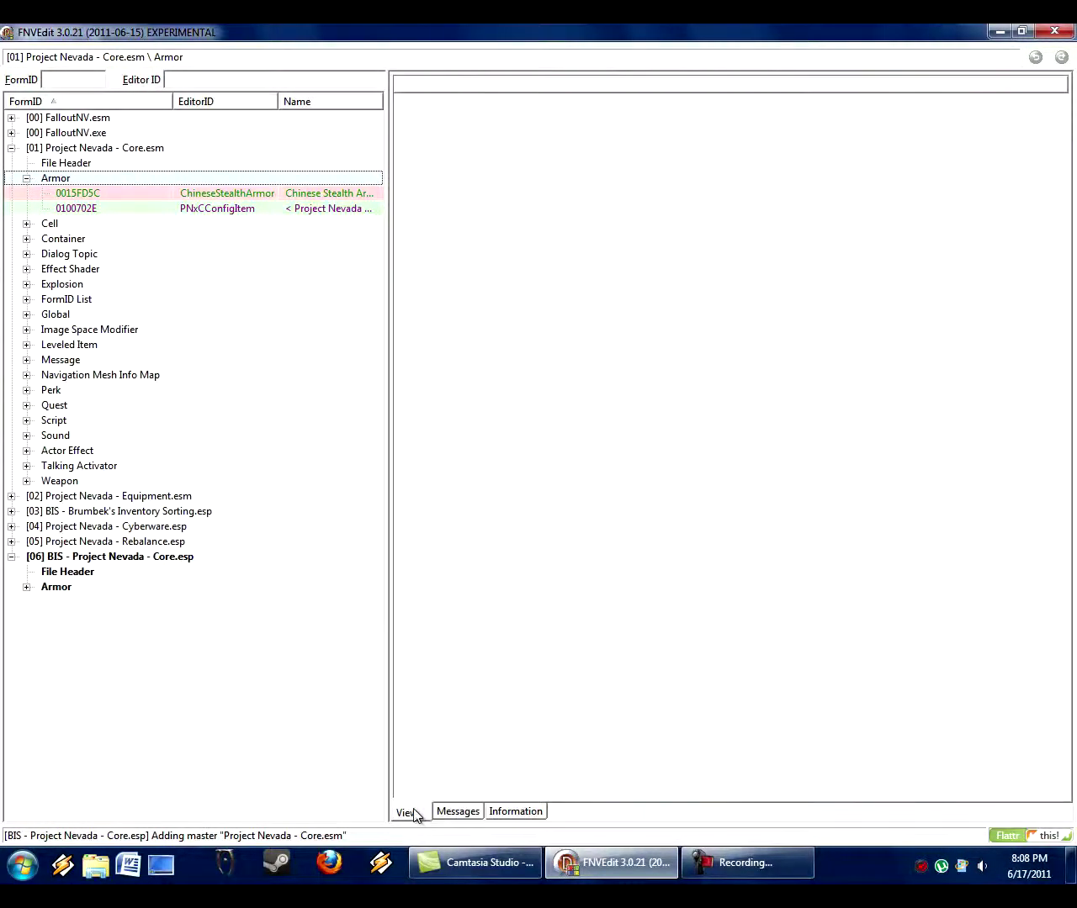
Compare the new plugin's ChineseStealthArmor record with the other plugins, and review the record groups of BIS - Brumbek's Inventory Sorting.esp.
left_click(26, 587)
left_click(129, 602)
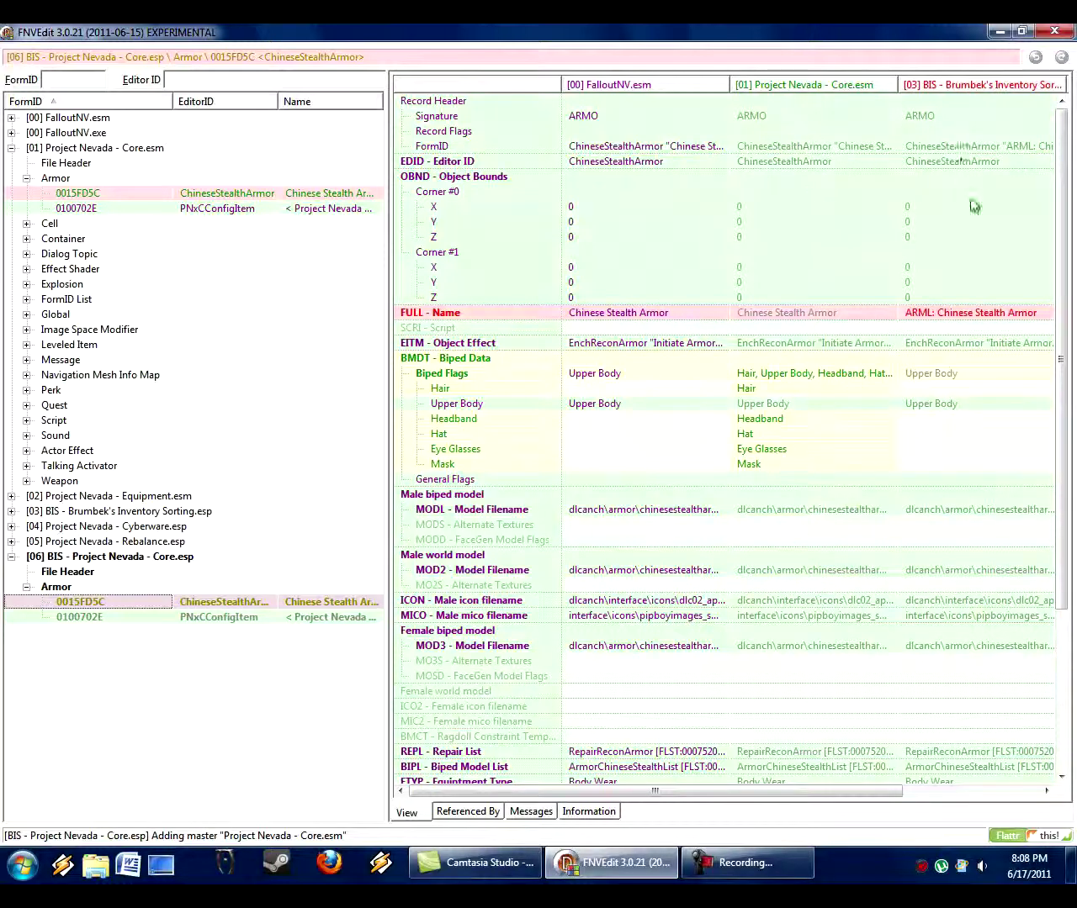
left_click_drag(721, 799, 920, 803)
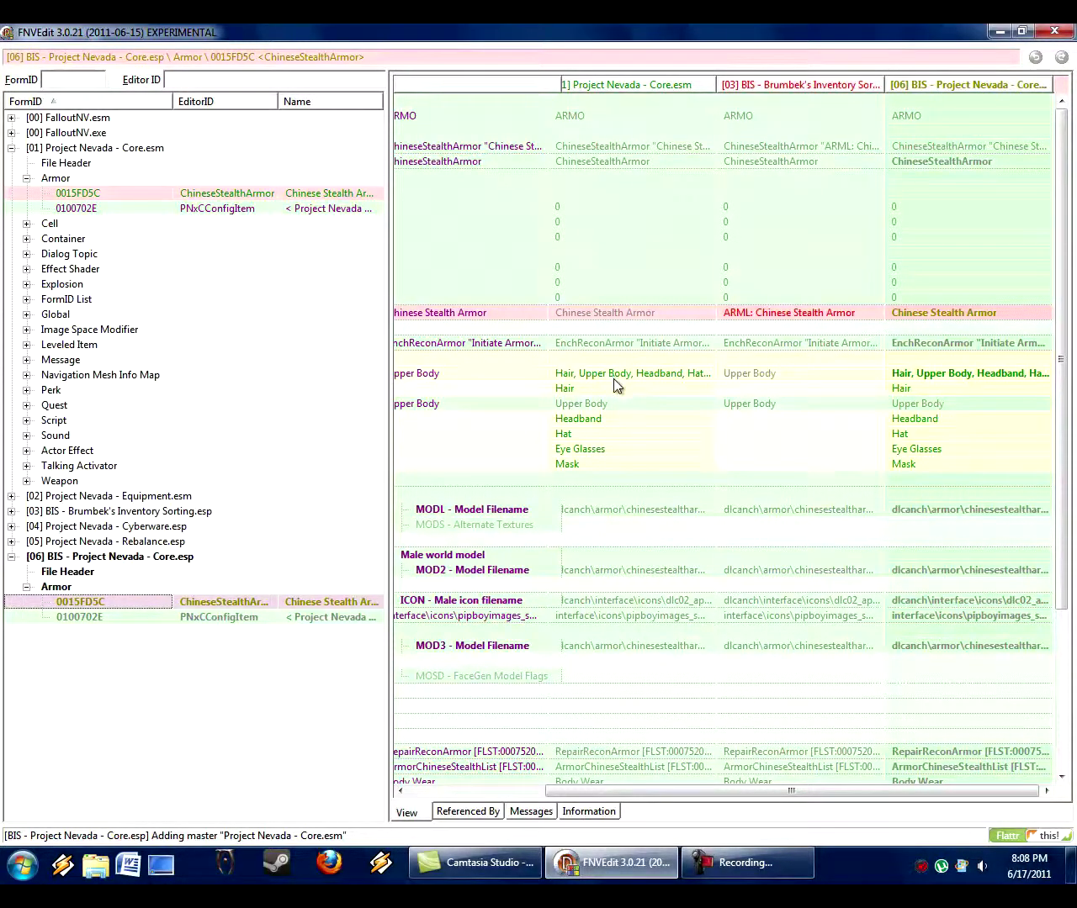
left_click(76, 150)
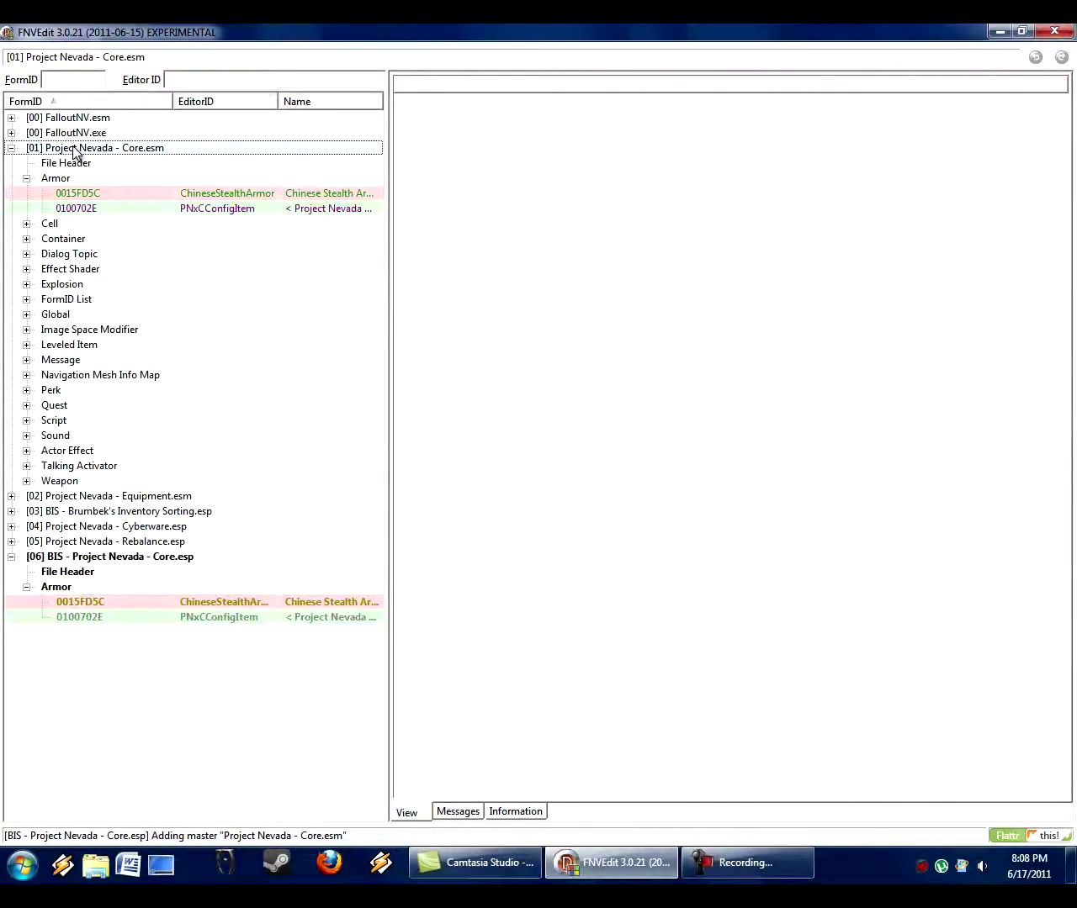
left_click(69, 180)
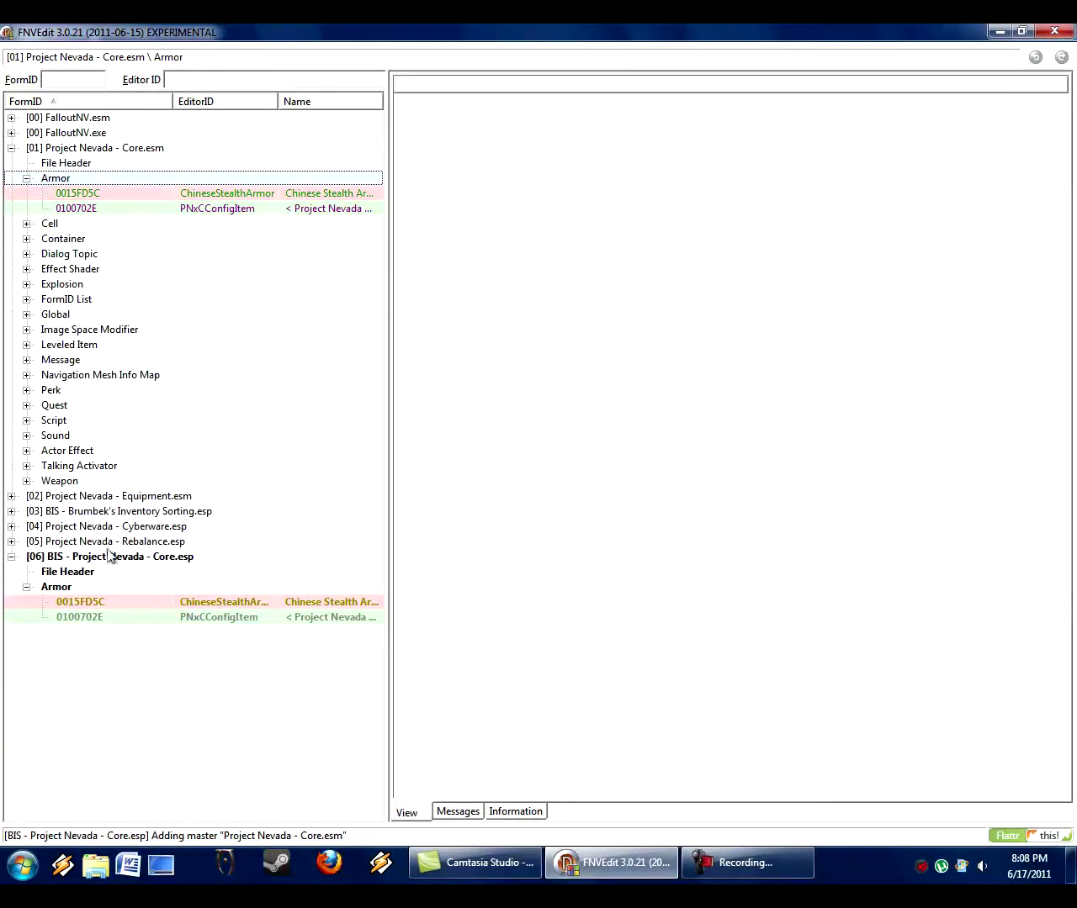
left_click(12, 512)
left_click(59, 514)
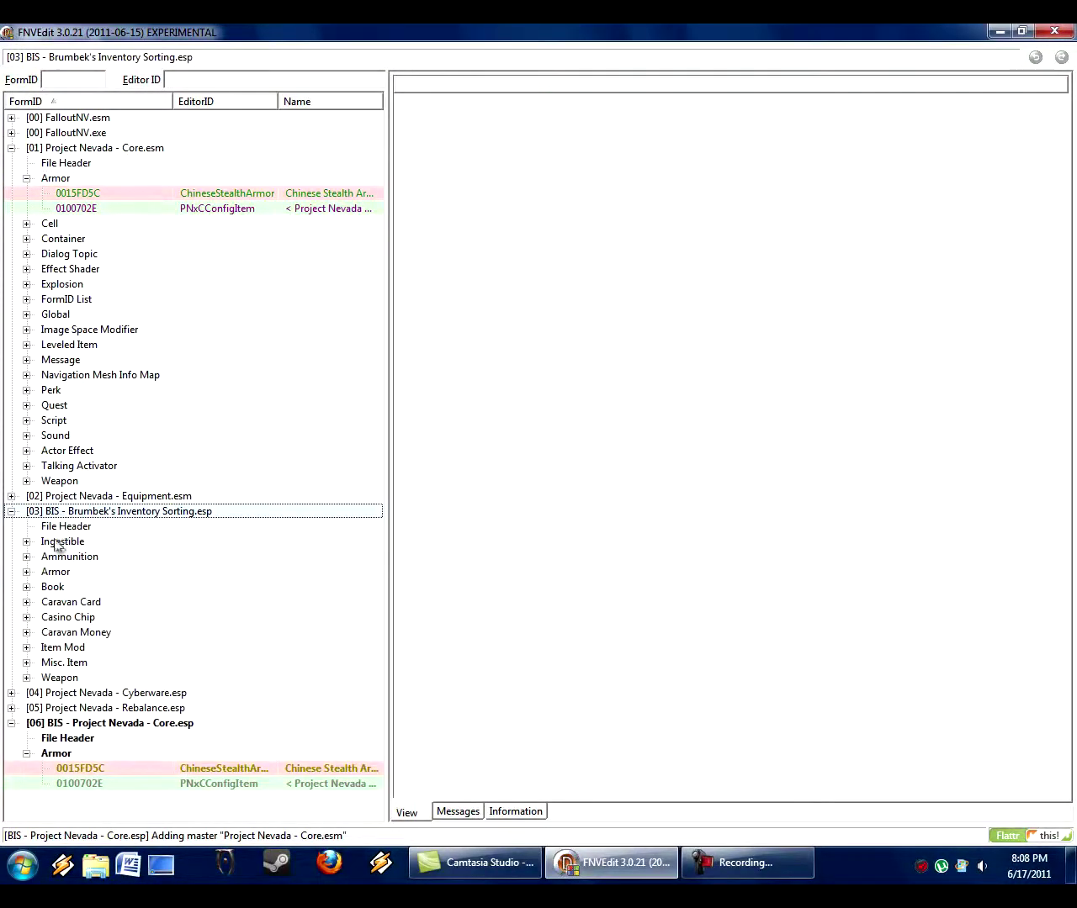
left_click(12, 511)
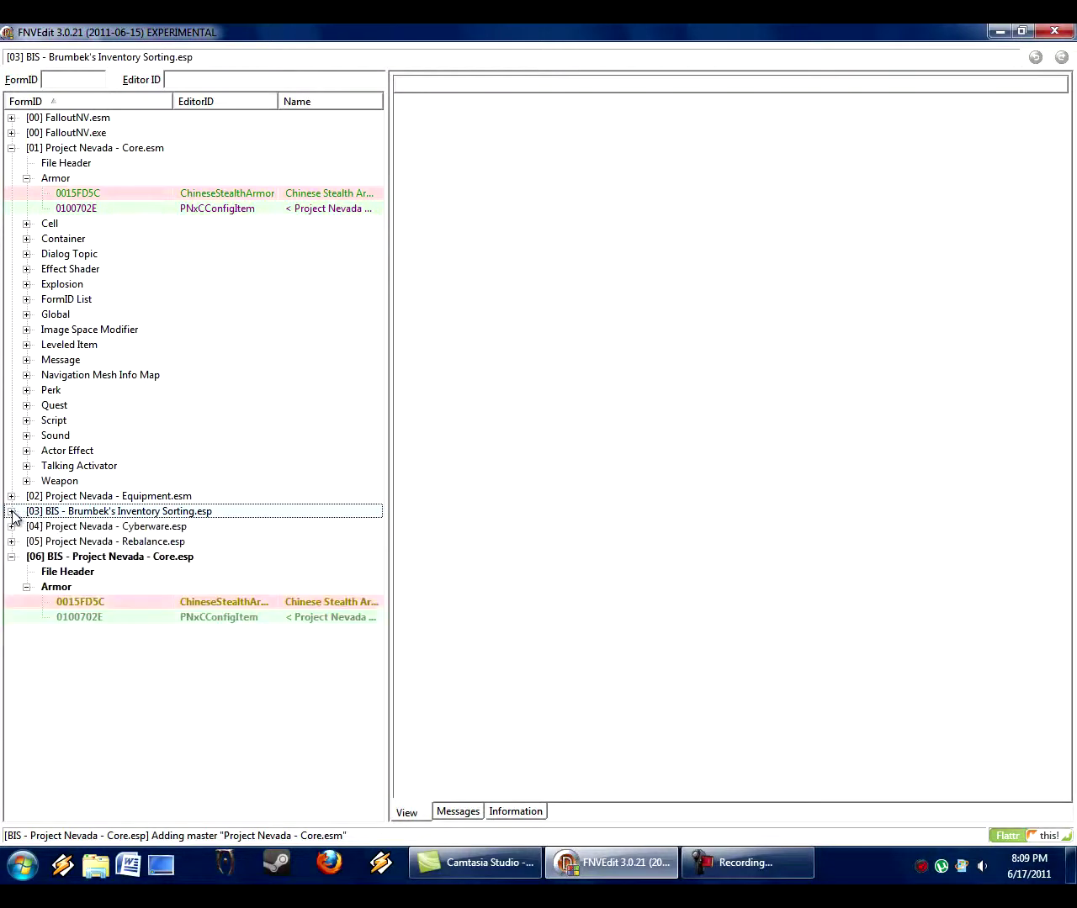
left_click(89, 150)
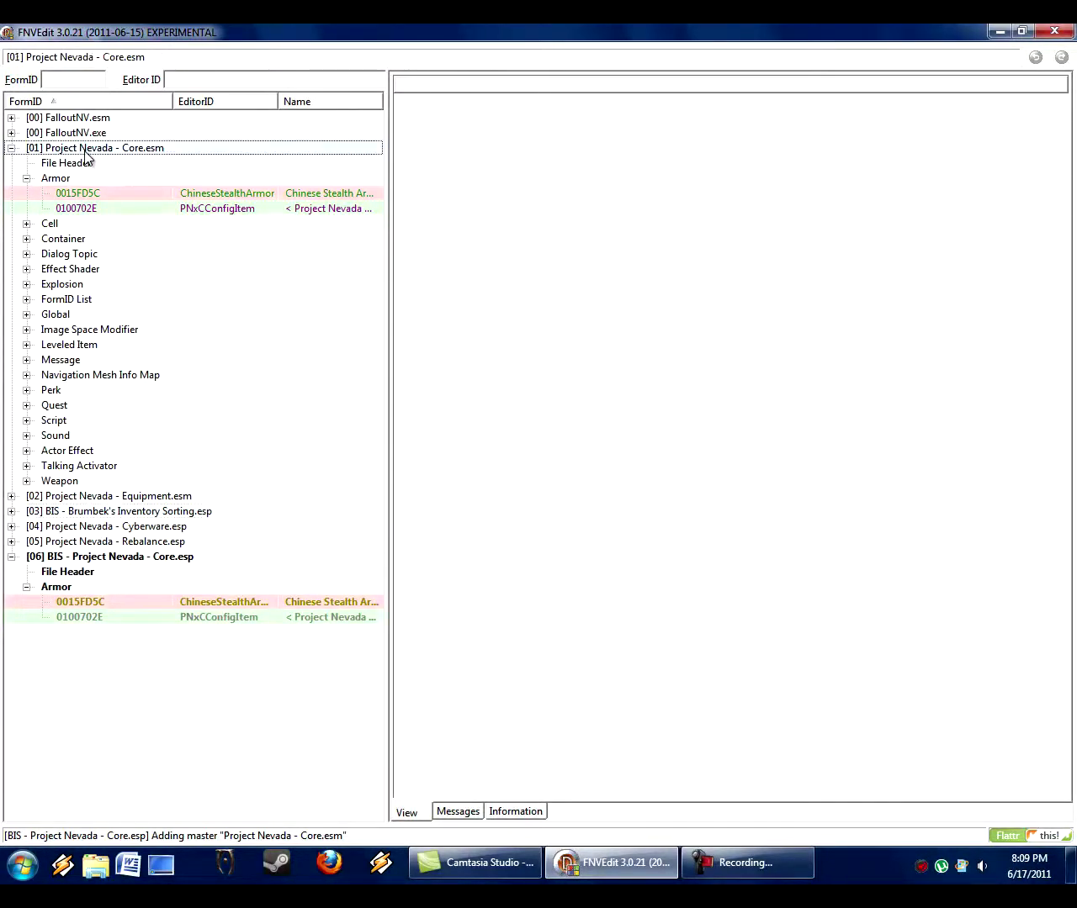
Copy the name ARML: Chinese Stealth Armor from the BIS plugin into ChineseStealthArmor in BIS - Project Nevada - Core.esp and compare both names.
left_click(83, 586)
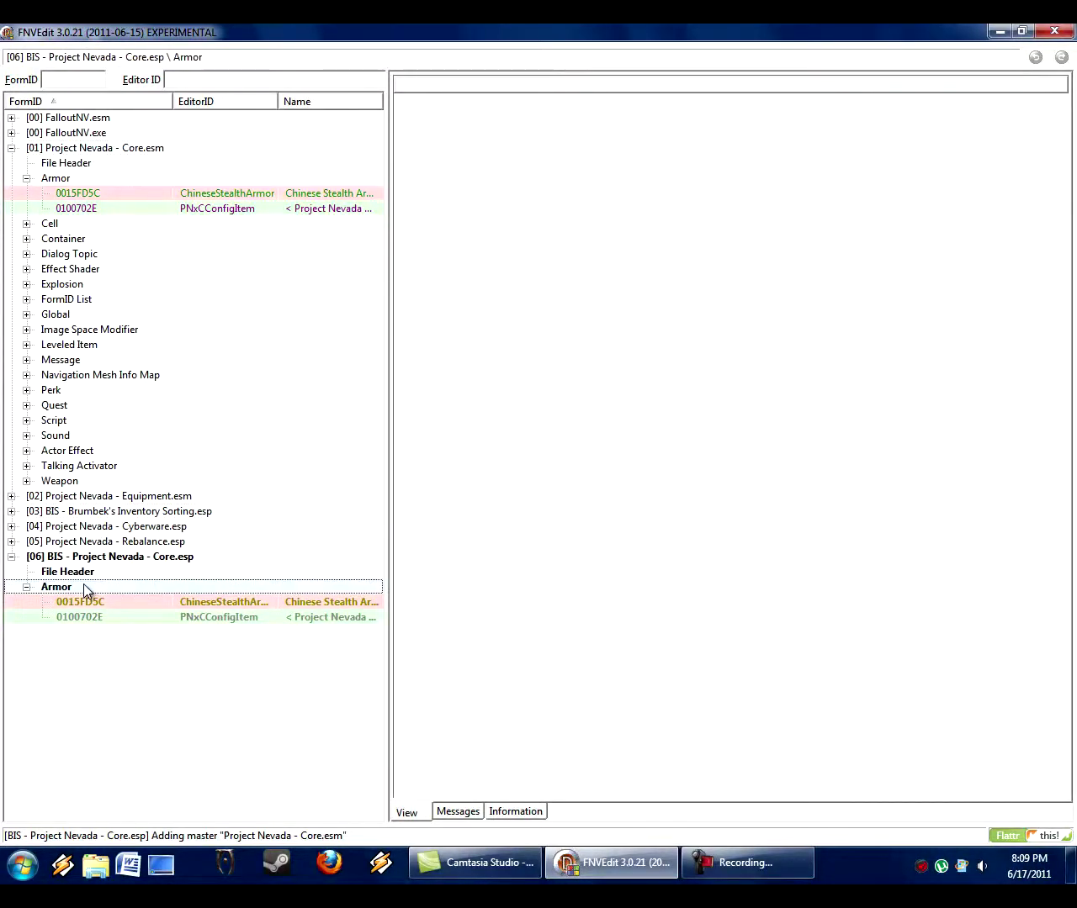
left_click(115, 602)
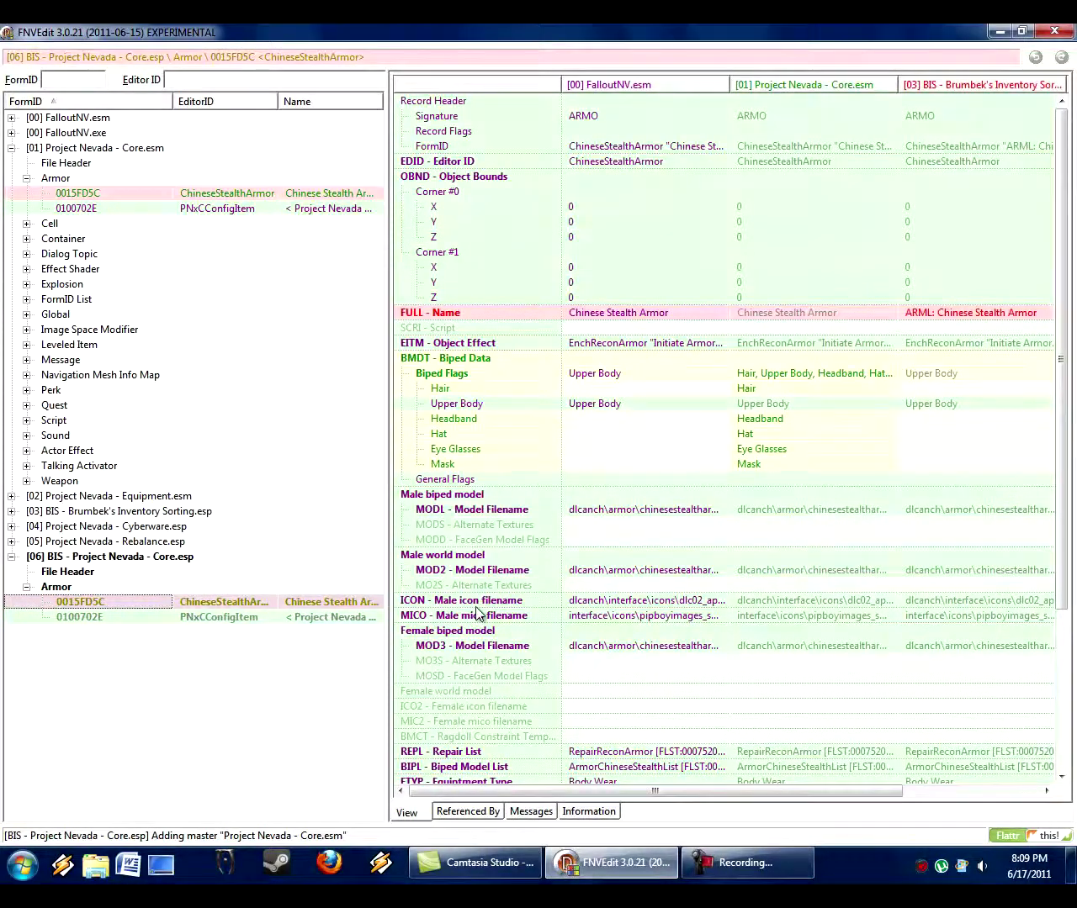
left_click(98, 155)
left_click(64, 587)
left_click(151, 604)
left_click_drag(685, 793, 870, 797)
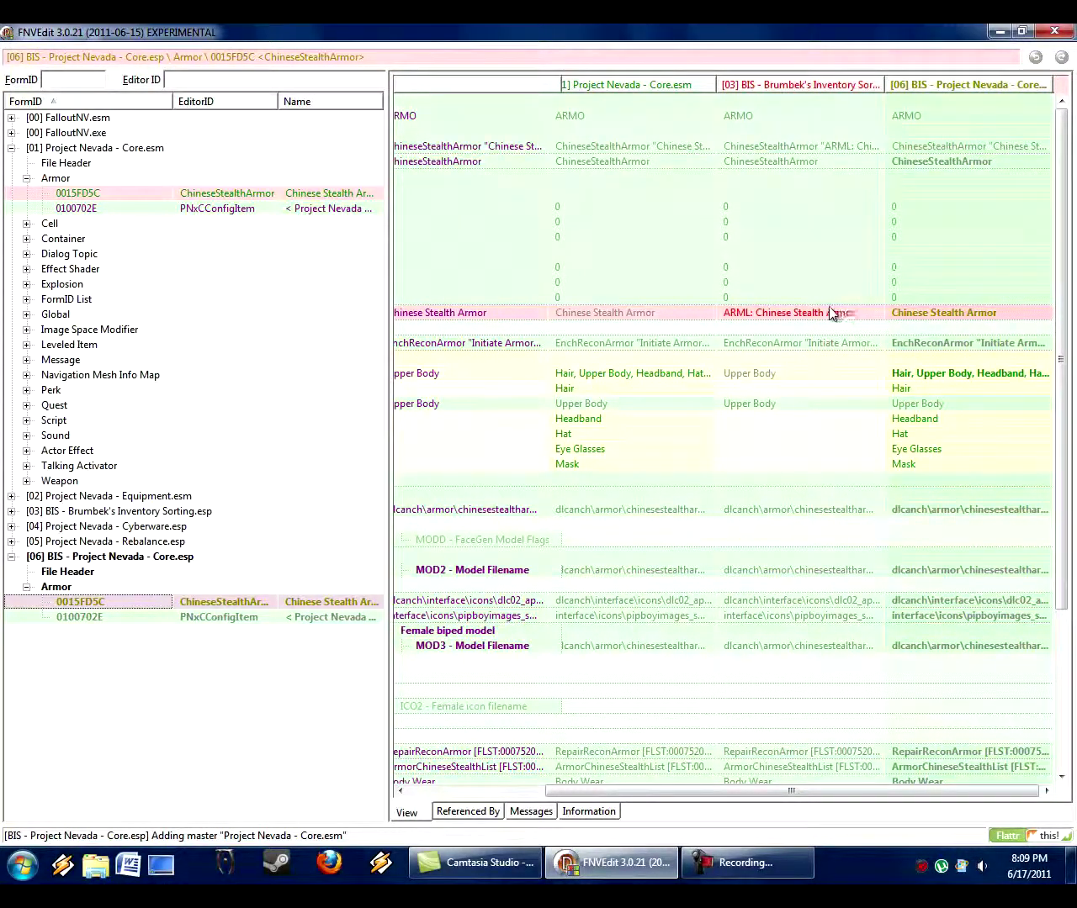
left_click_drag(729, 320, 923, 318)
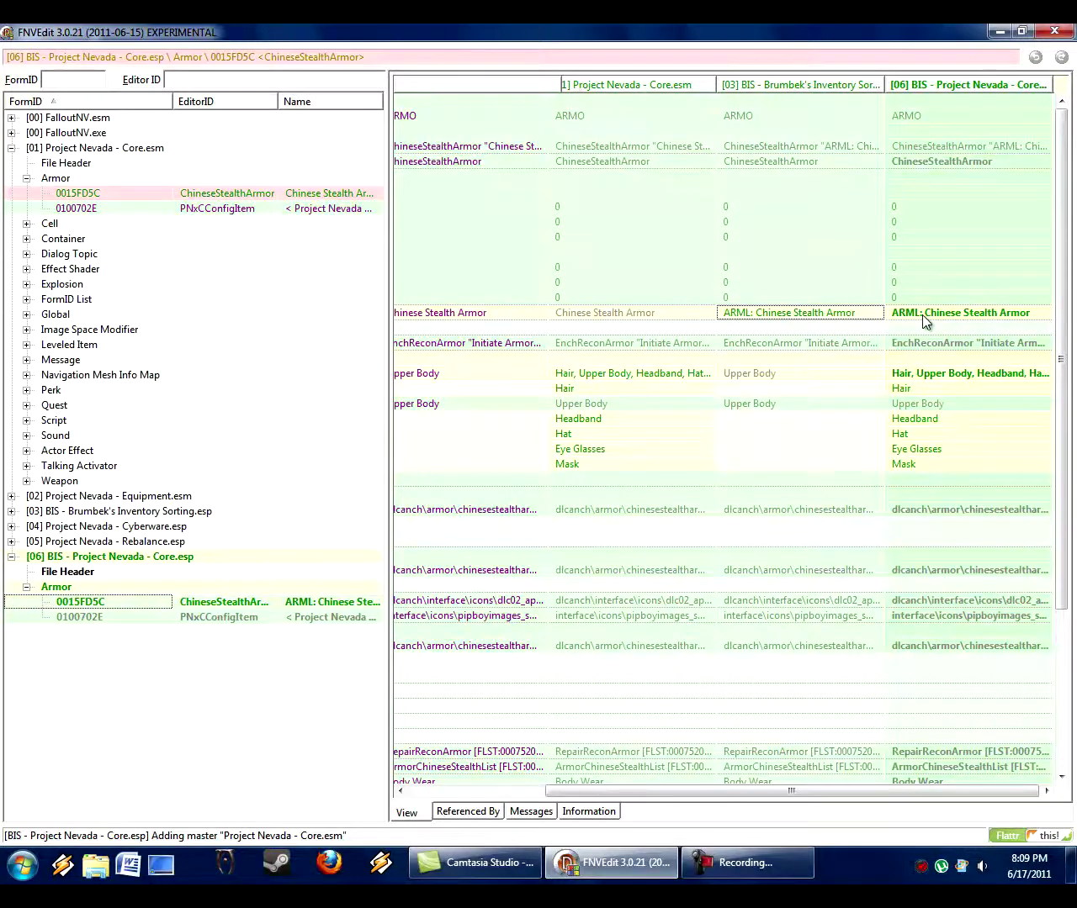
left_click(765, 226)
left_click(800, 242)
left_click(789, 314)
left_click(919, 318)
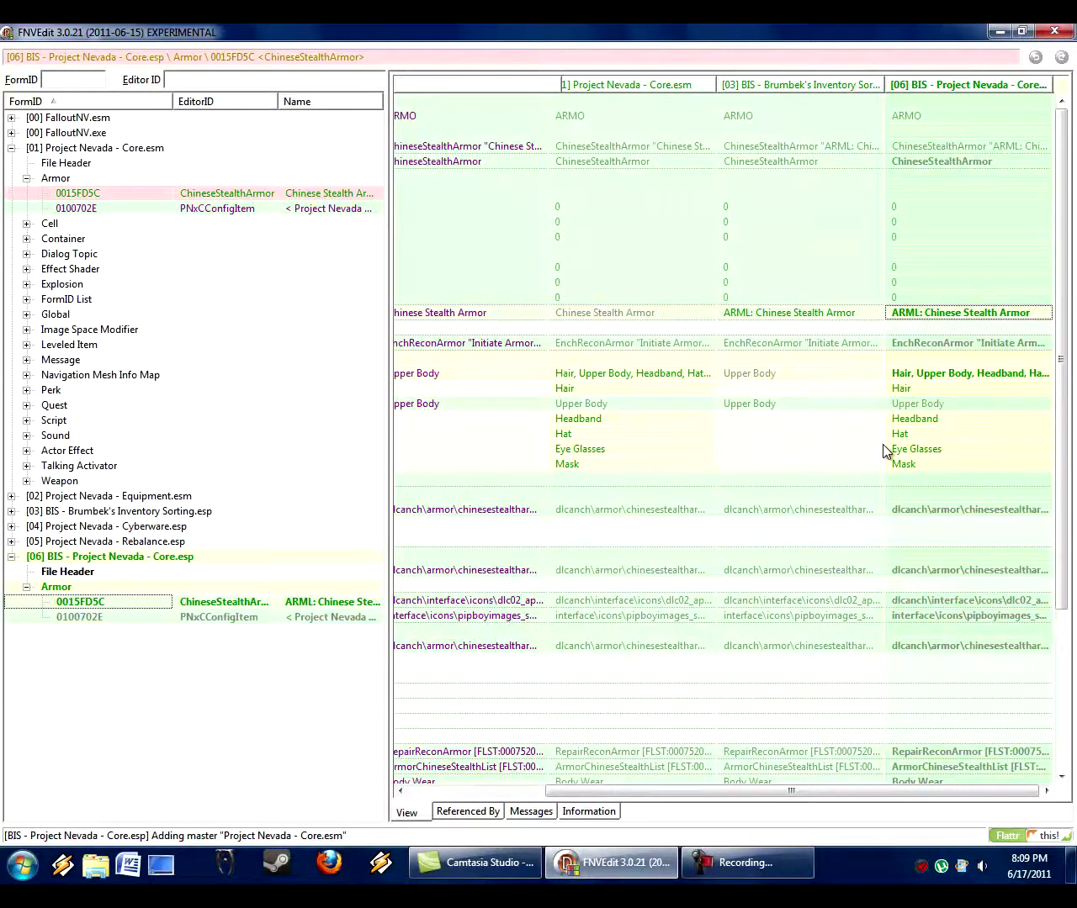
Rename PNxCConfigItem in BIS - Project Nevada - Core.esp to UTIL: Project Nevada Menu, removing the angle brackets from its name.
left_click(209, 616)
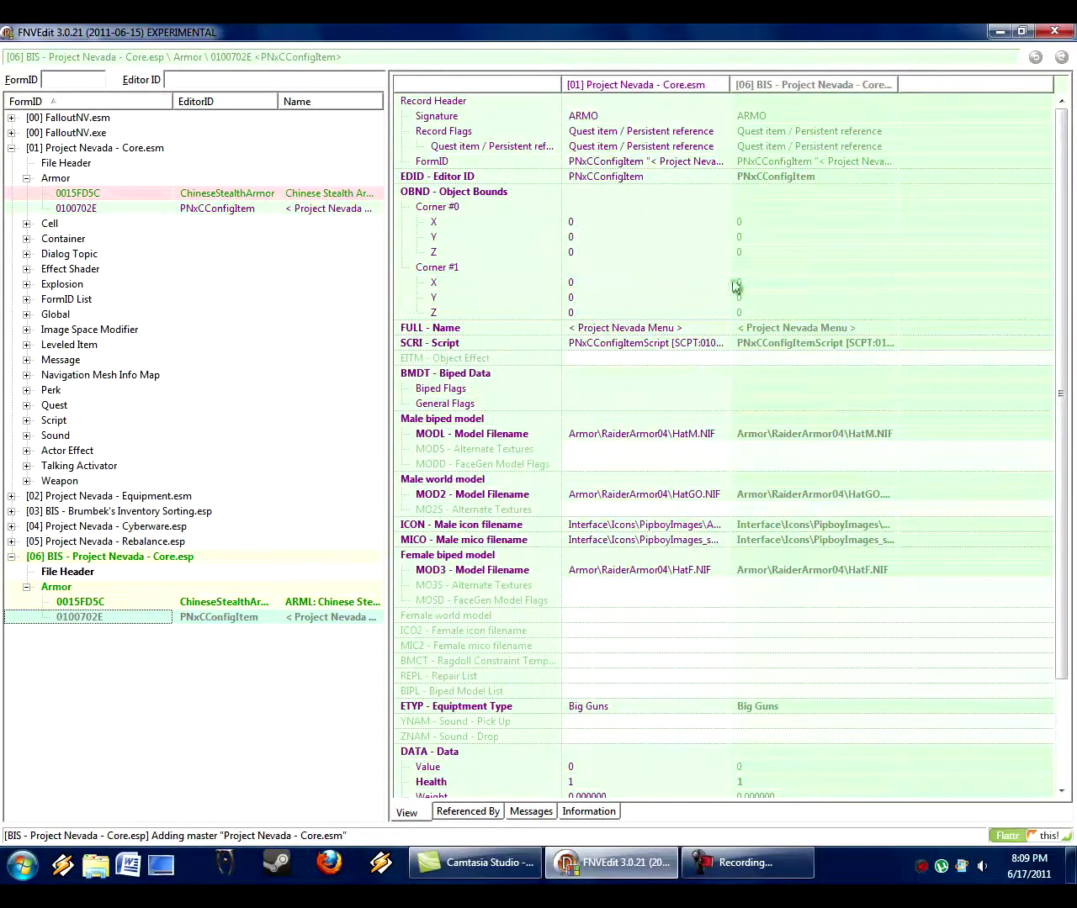
left_click_drag(897, 89, 905, 150)
right_click(757, 336)
left_click(779, 340)
left_click(580, 440)
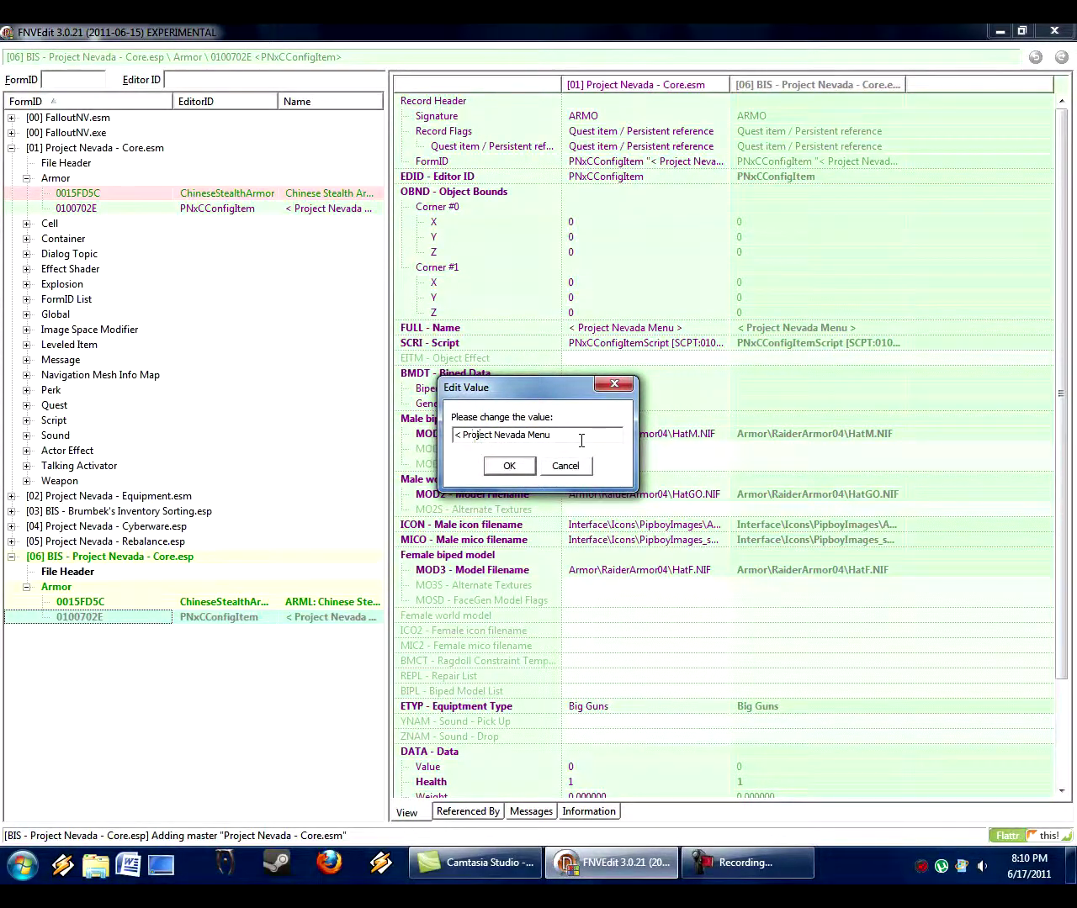
key("BackSpace")
key("BackSpace")
type("UTIL:")
left_click_drag(484, 438, 537, 438)
left_click(583, 438)
left_click(508, 465)
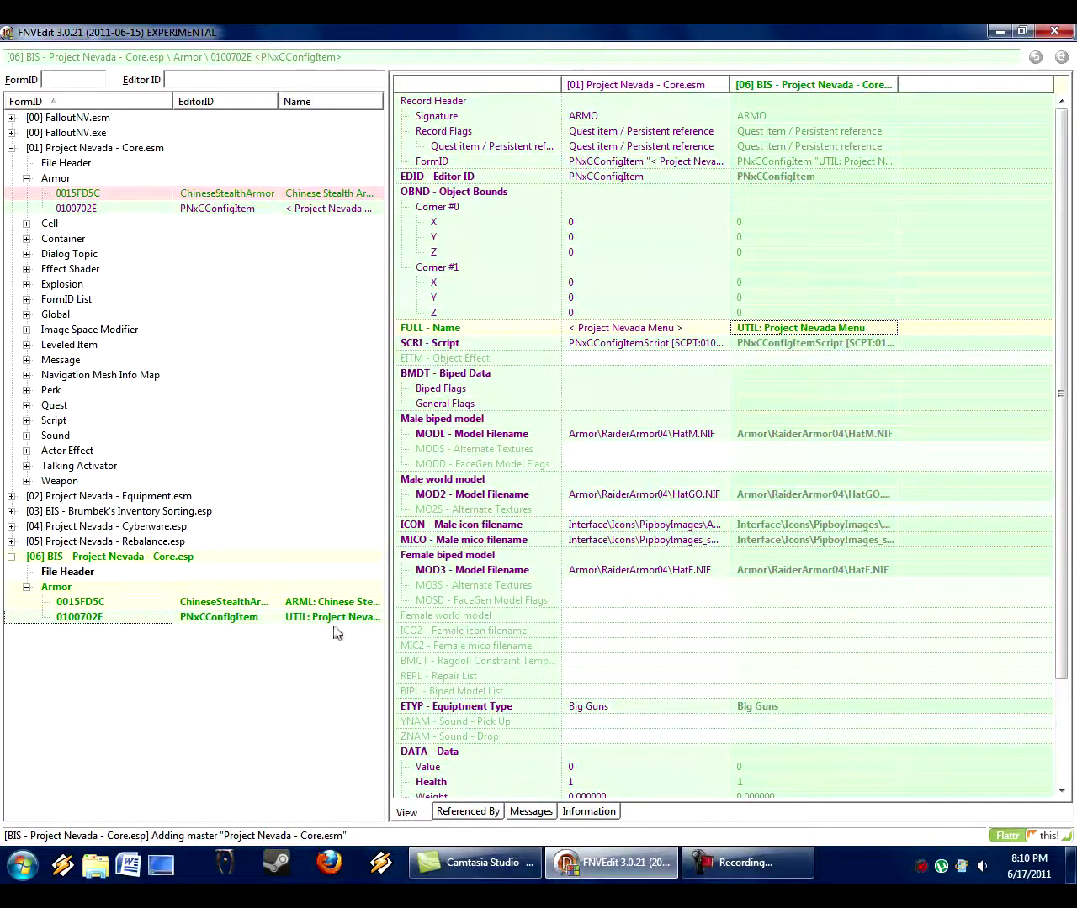
Collapse the Armor groups of BIS - Project Nevada - Core.esp and Project Nevada - Core.esm.
left_click(50, 587)
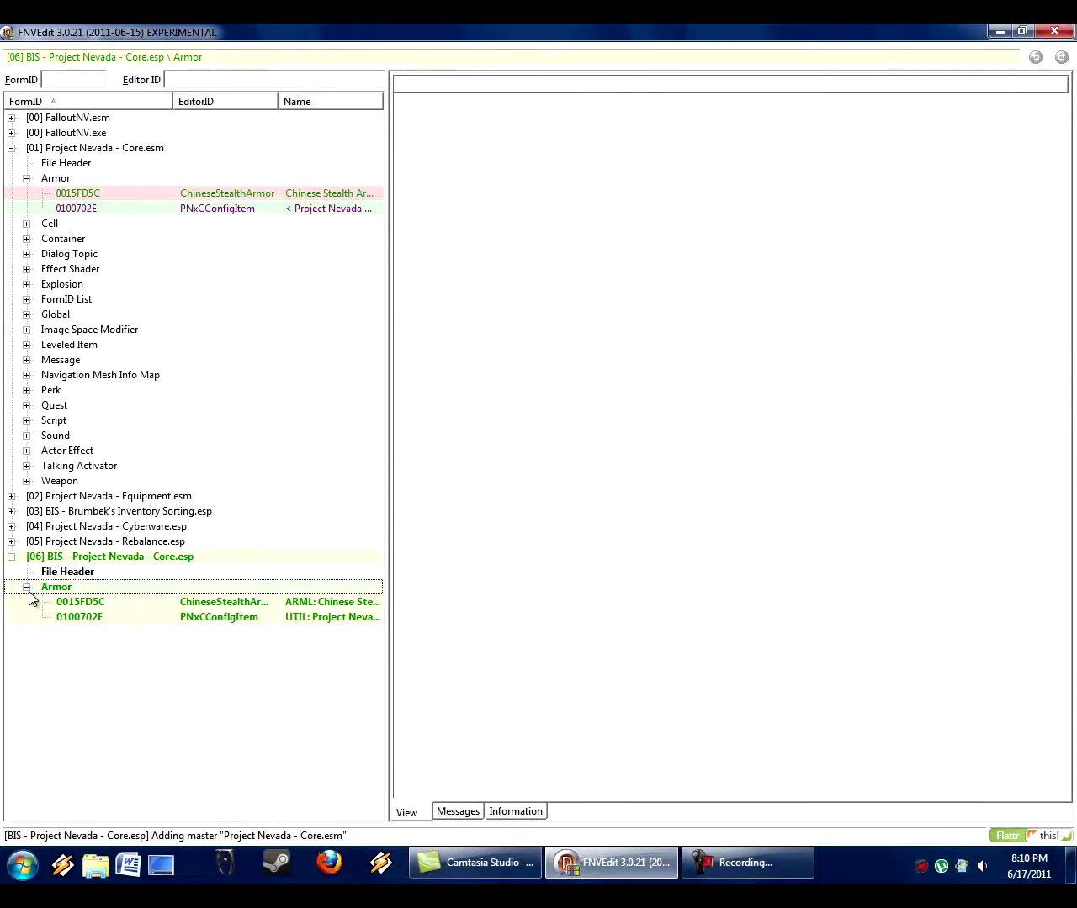
left_click(27, 589)
left_click(61, 179)
left_click(66, 151)
left_click(68, 182)
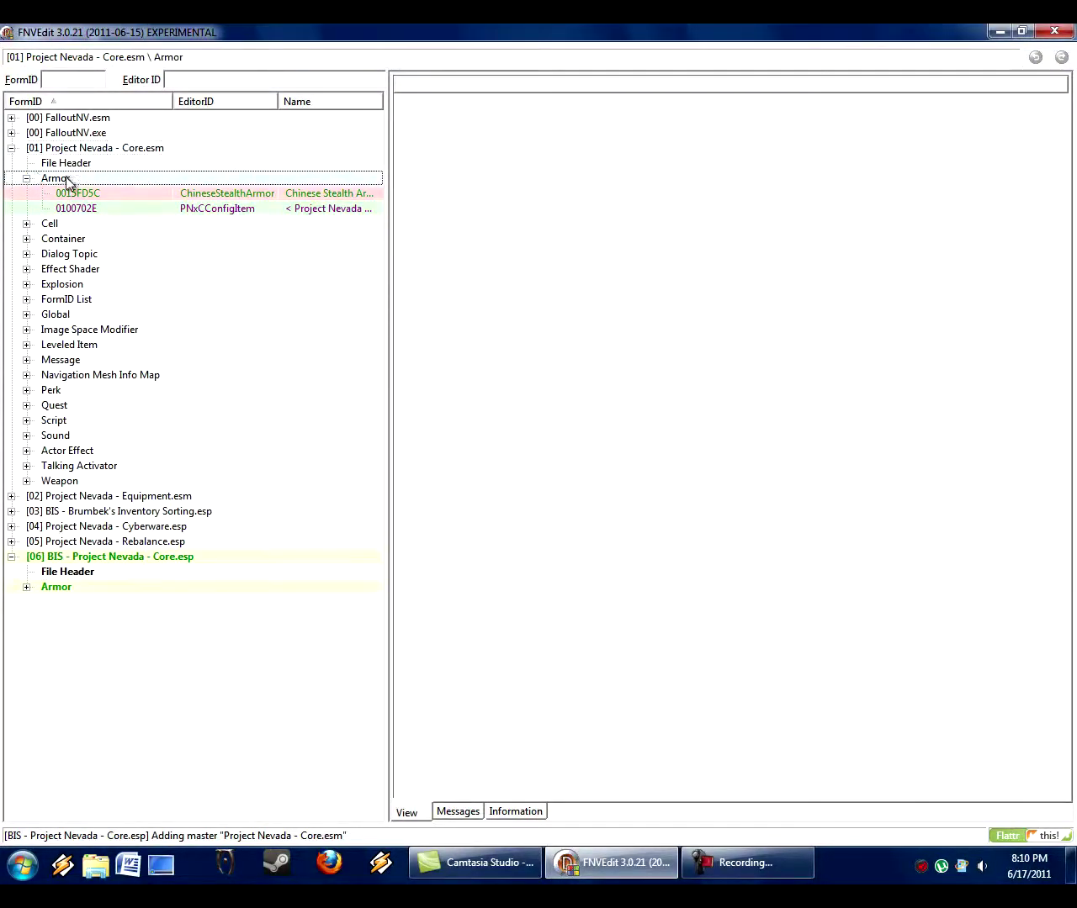
left_click(27, 179)
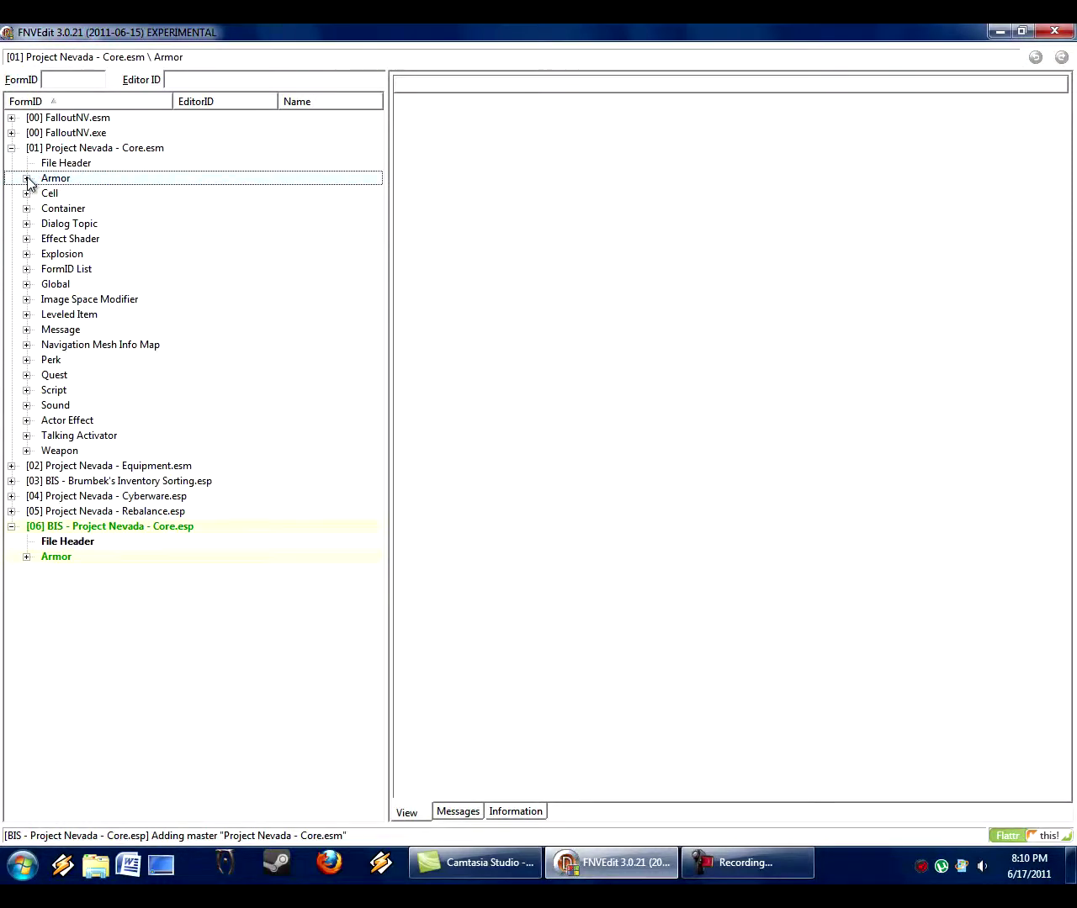
Go through the remaining record groups of Project Nevada - Core.esm, from Cell to Weapon, for items that need sorting names.
left_click(74, 194)
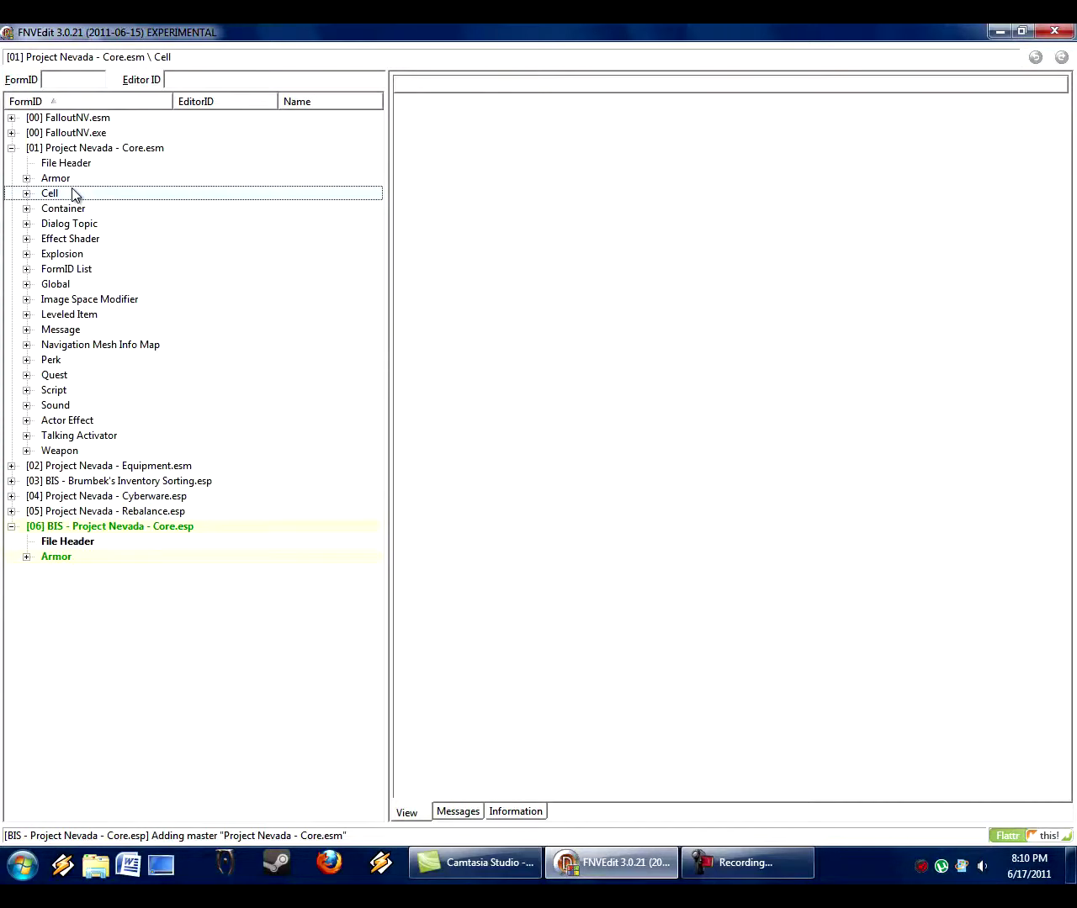
key("Down")
key("Down")
key("Down")
key("Down")
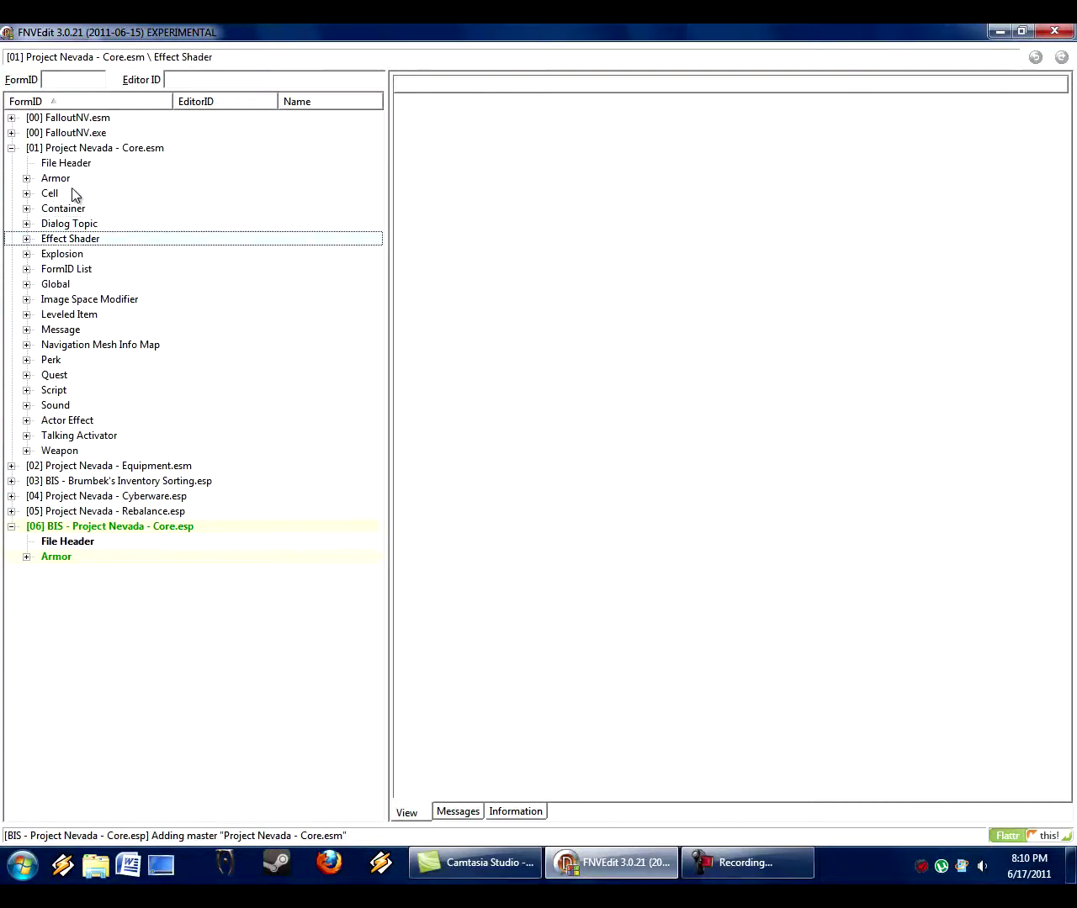
key("Down")
key("Down")
key("Down")
key("Down")
key("Down")
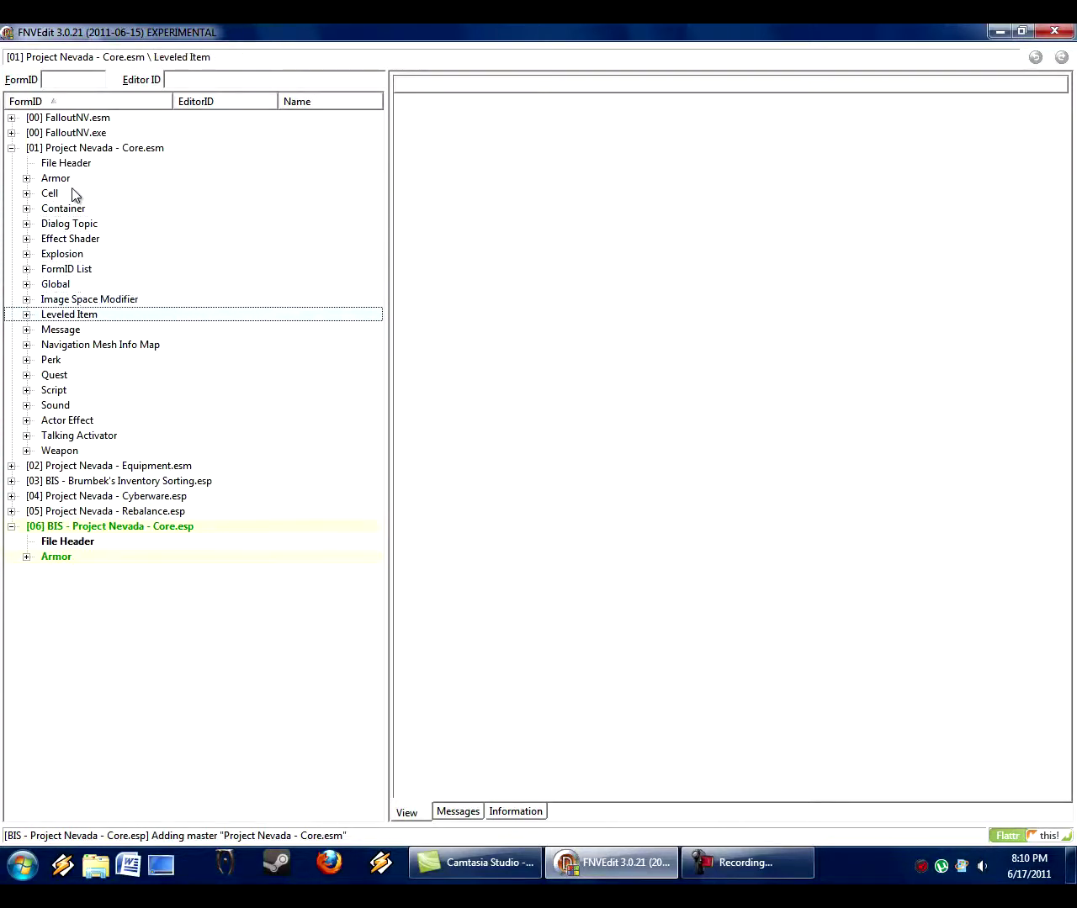
key("Down")
key("Down")
key("Down")
key("Down")
key("Down")
key("Down")
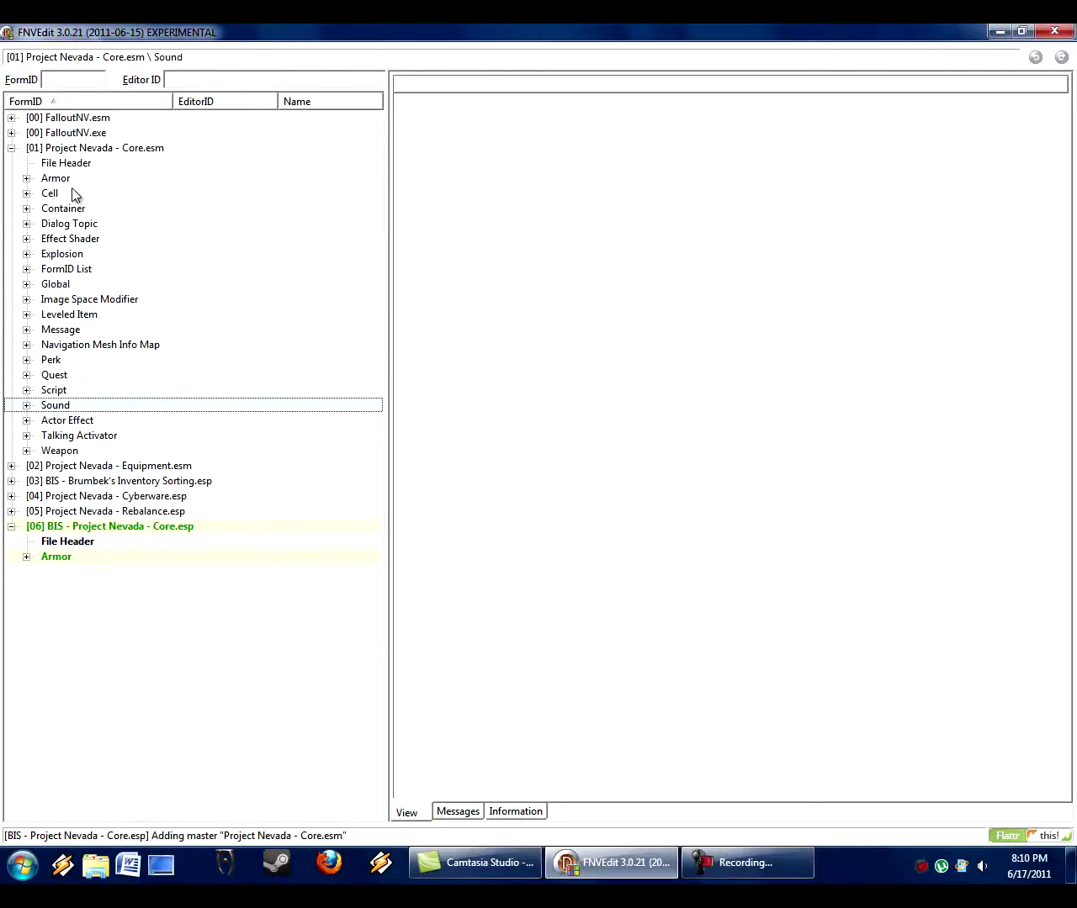
key("Down")
key("Down")
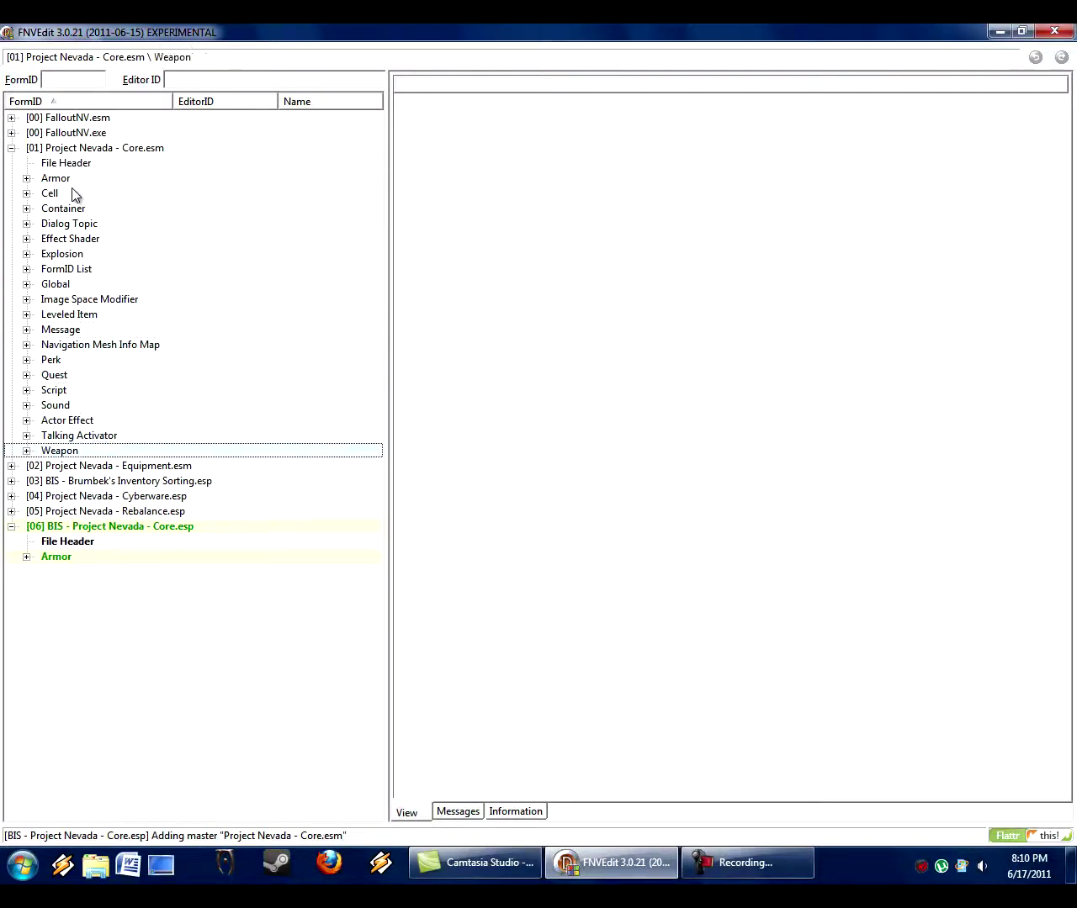
Inspect the name and form ID of PNxCZoomDummyWeapon in Core.esm's Weapon group, and collapse the group again.
left_click(26, 451)
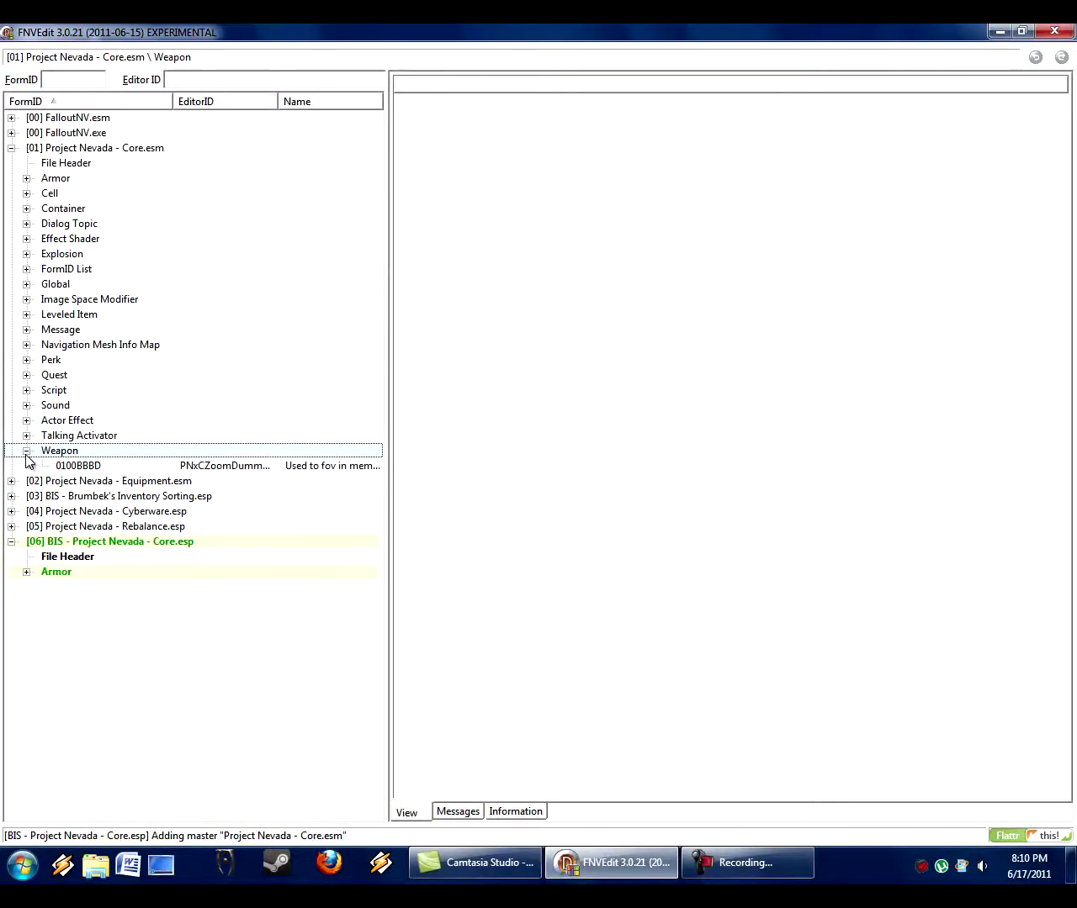
left_click(126, 467)
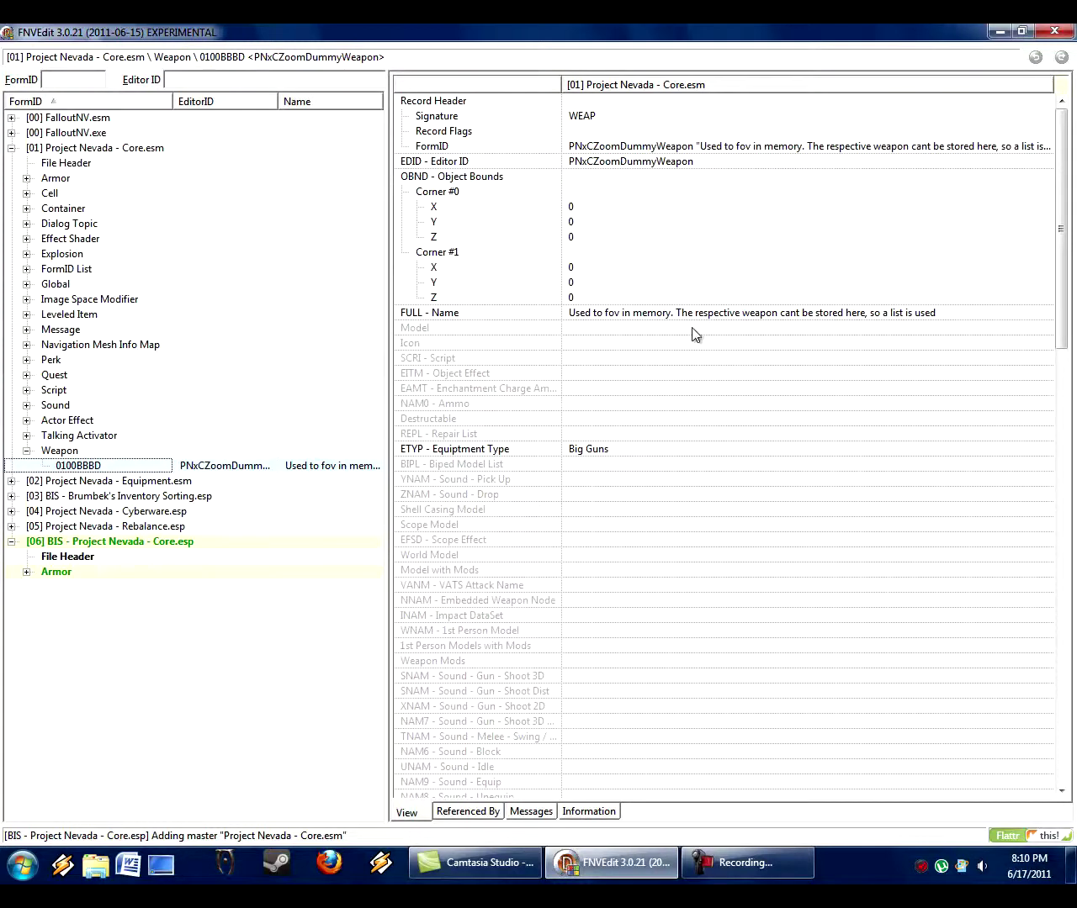
left_click(450, 316)
left_click(626, 150)
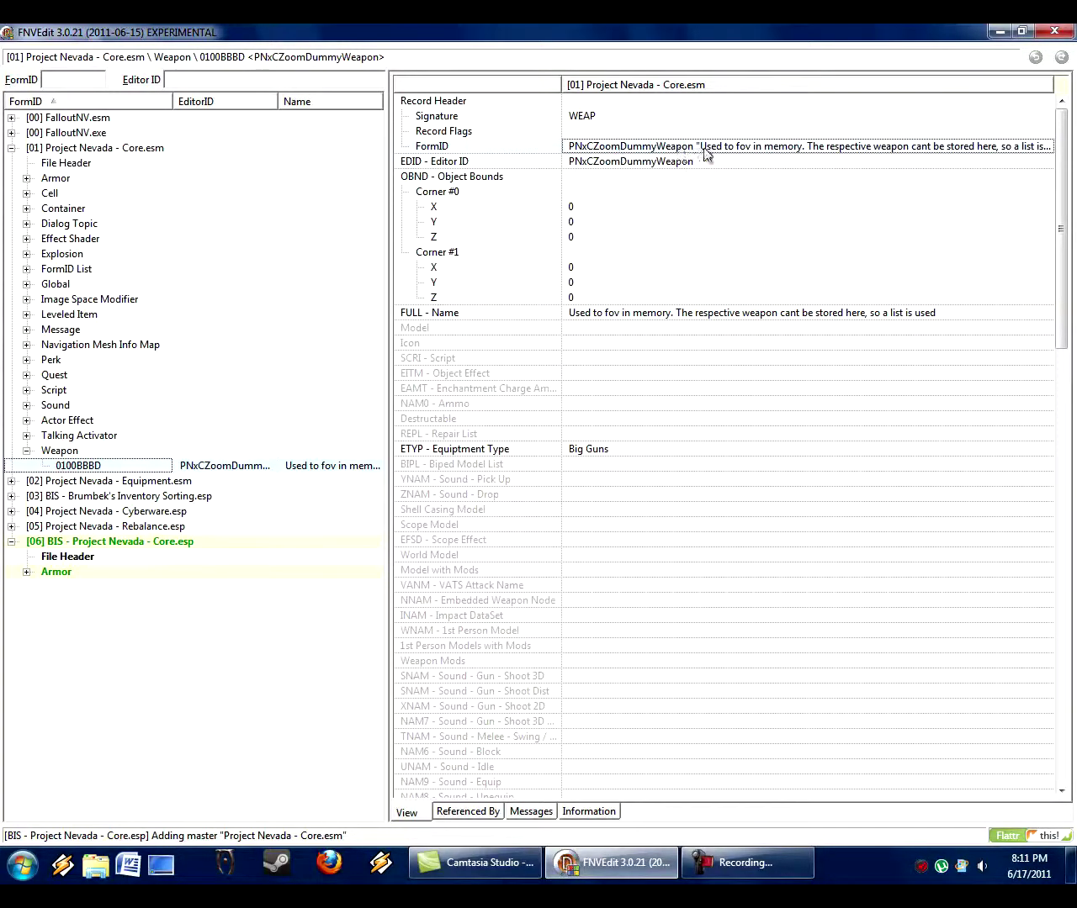
left_click_drag(1060, 240, 1060, 757)
left_click(84, 465)
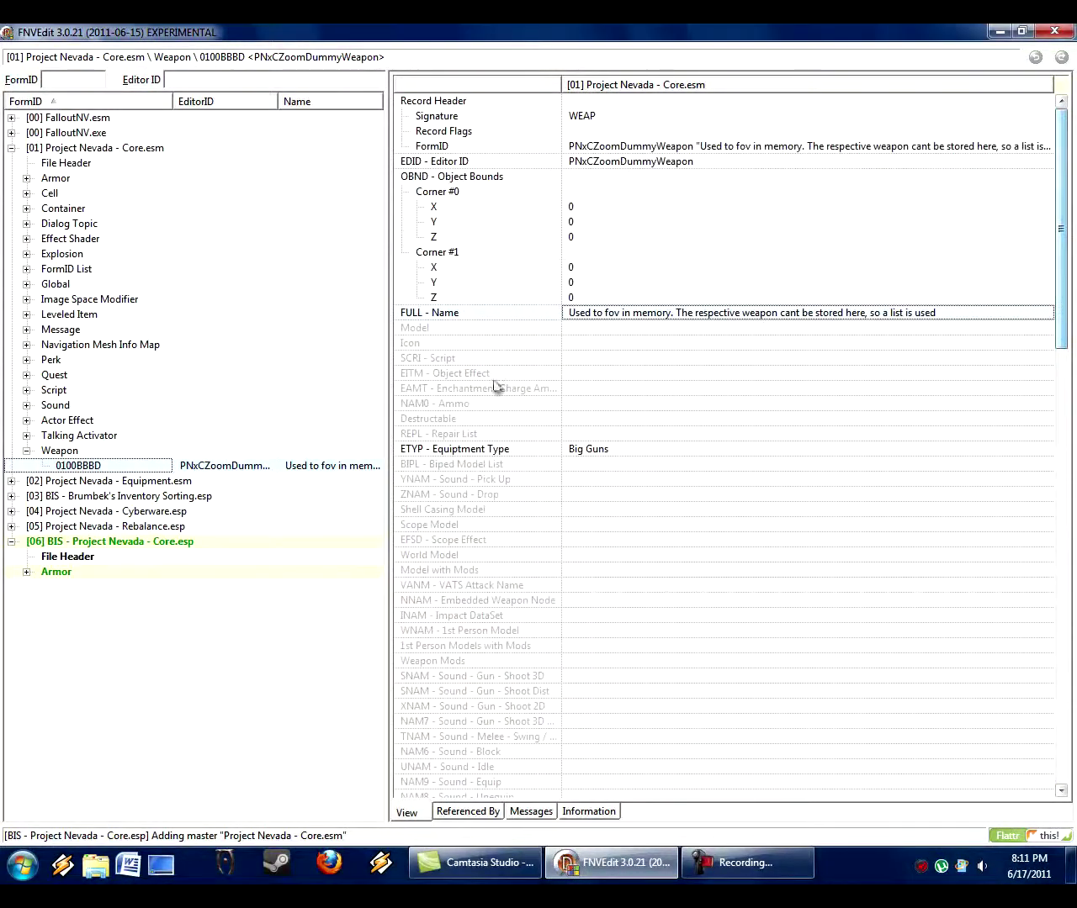
left_click(26, 451)
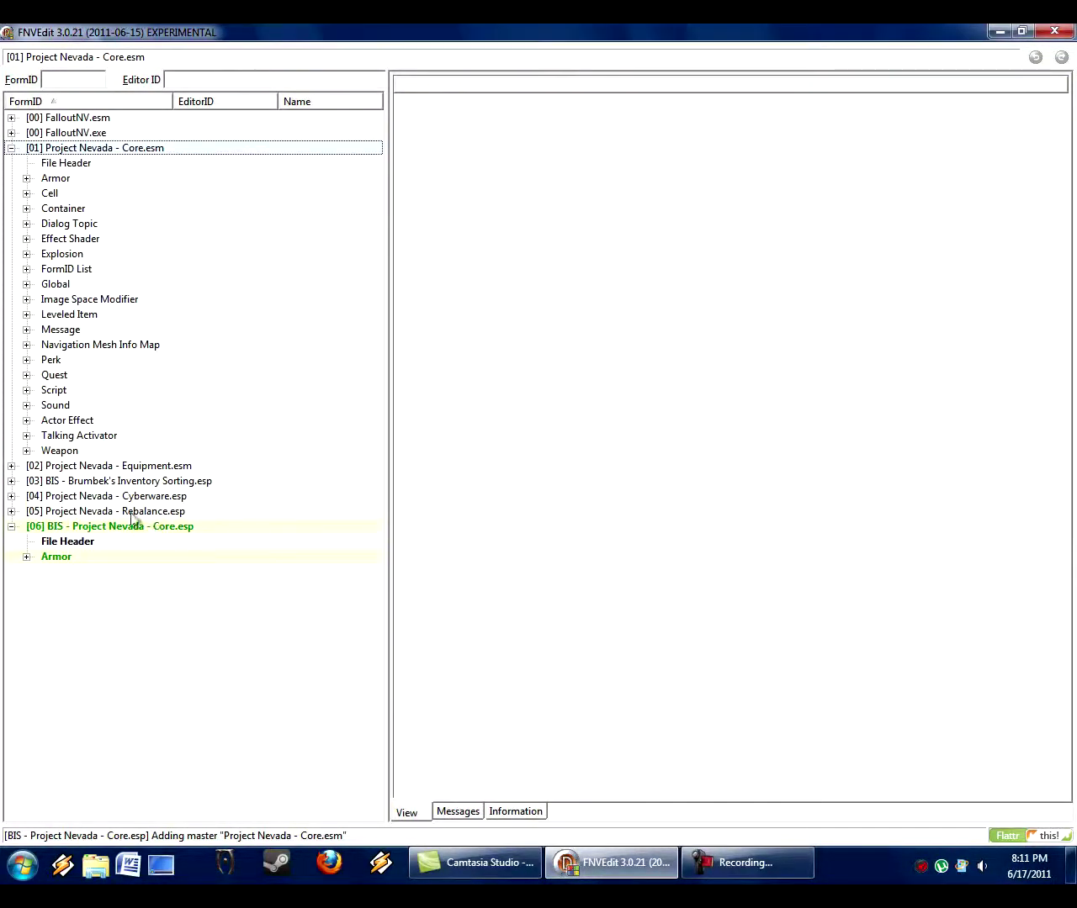
Save the changed plugin BIS - Project Nevada - Core.esp and check the message log for the save entries.
left_click(74, 526)
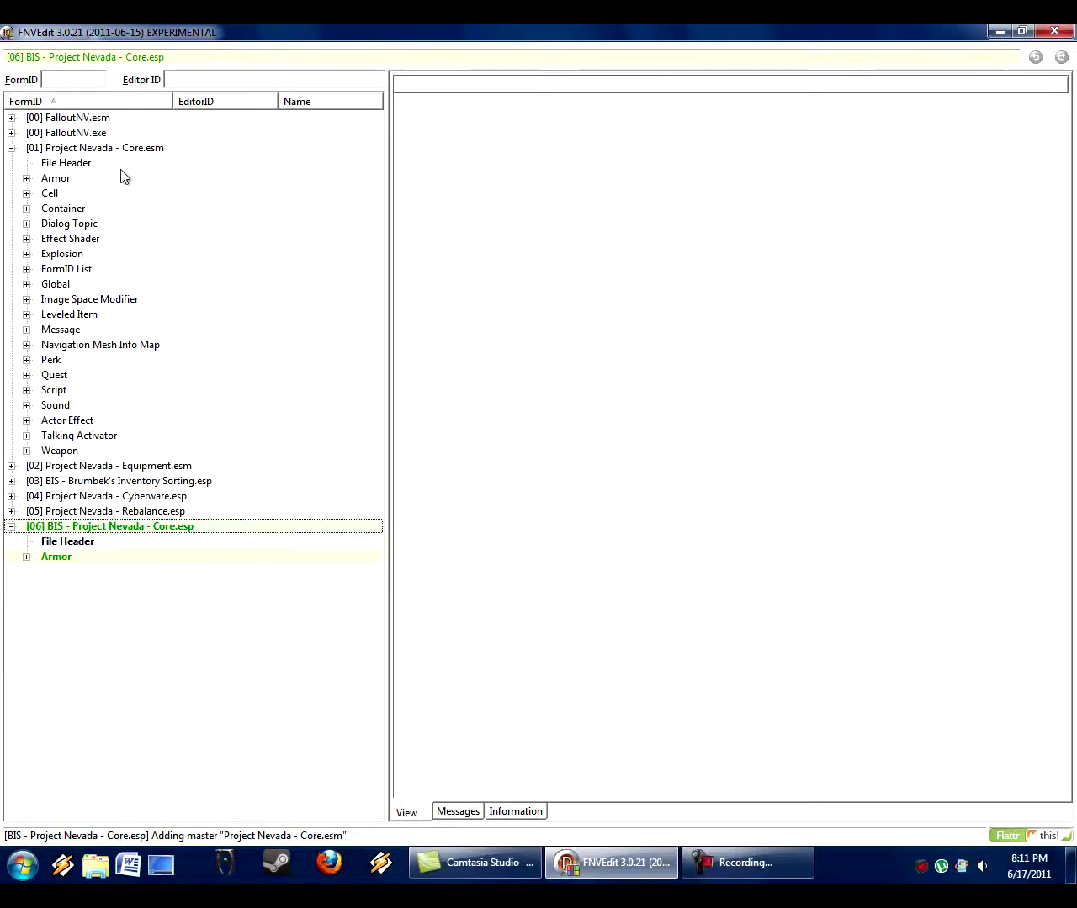
key("ctrl+s")
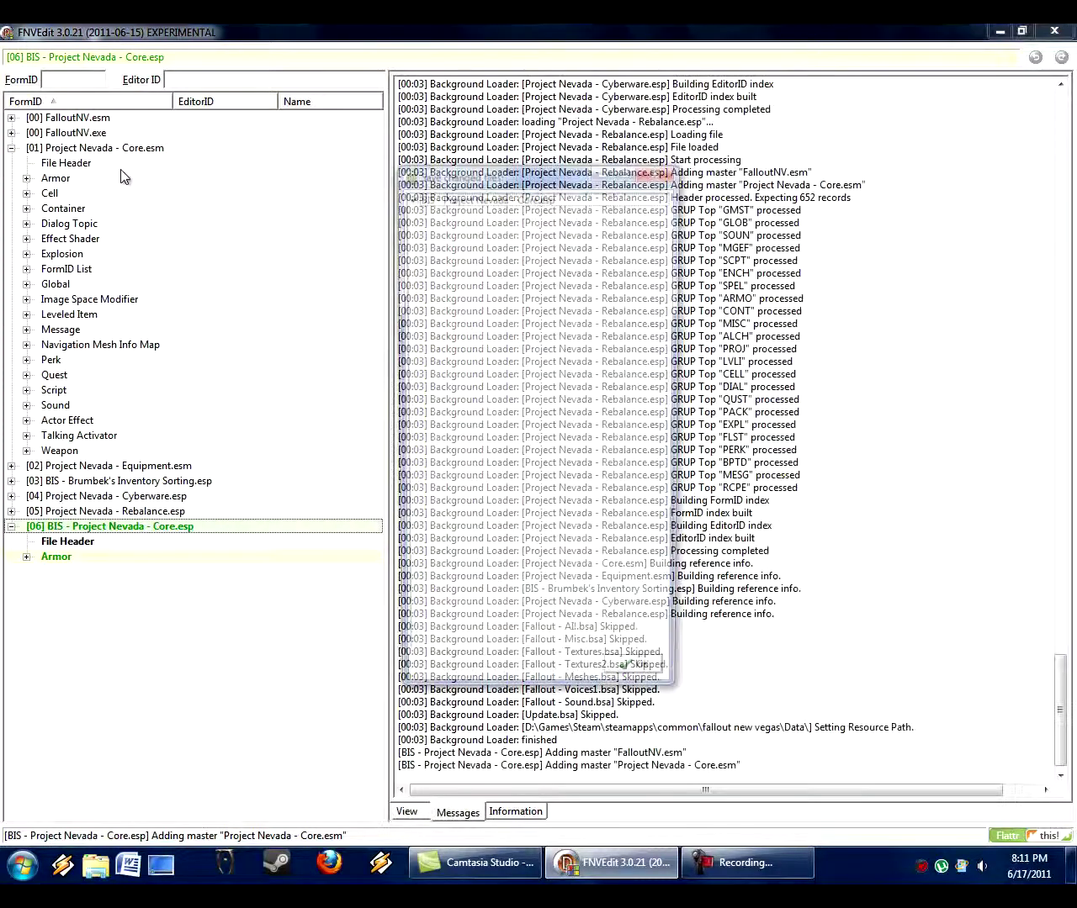
left_click(461, 196)
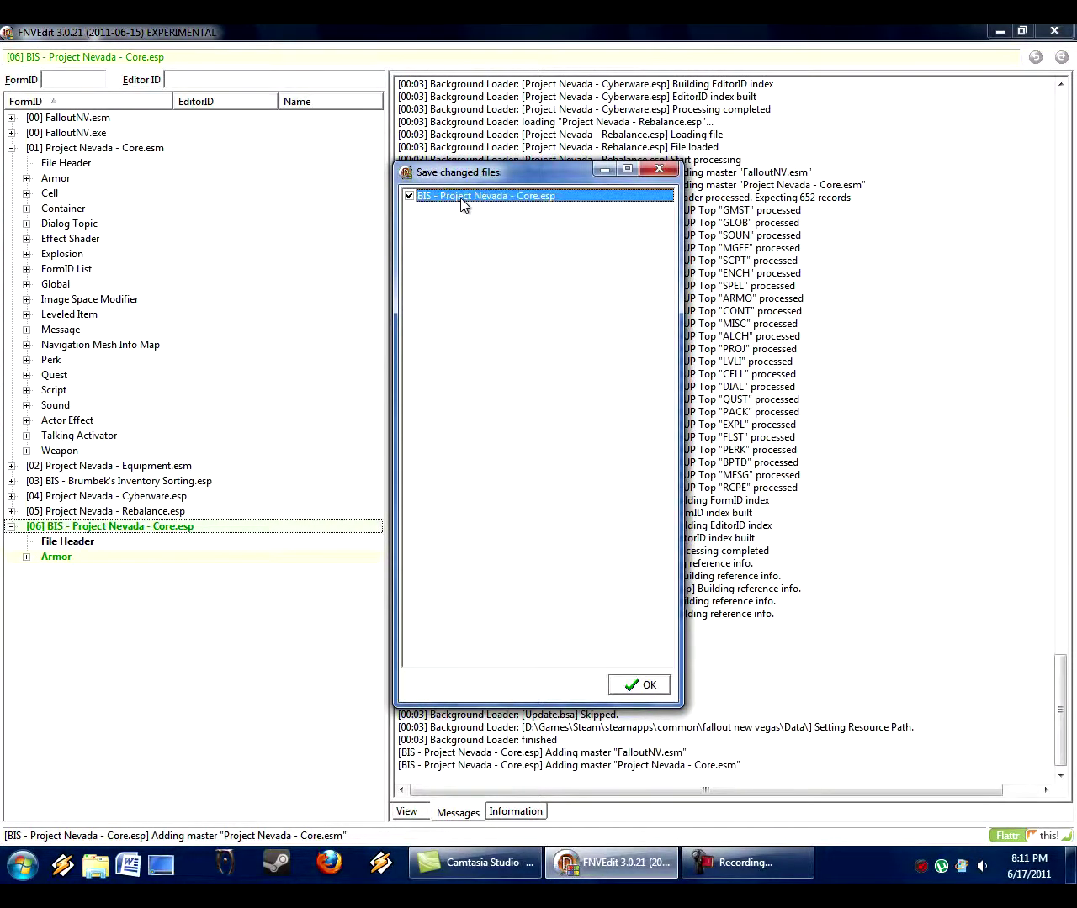
left_click(641, 684)
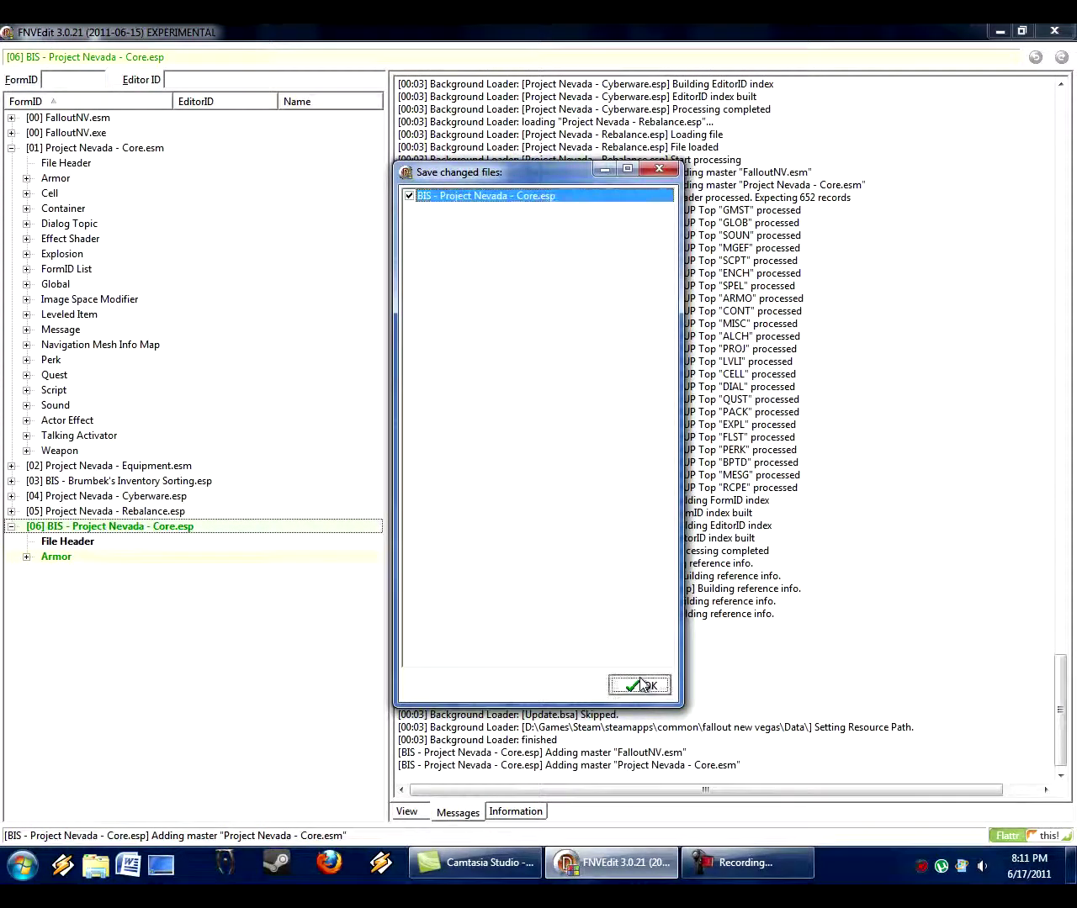
left_click_drag(497, 755, 398, 740)
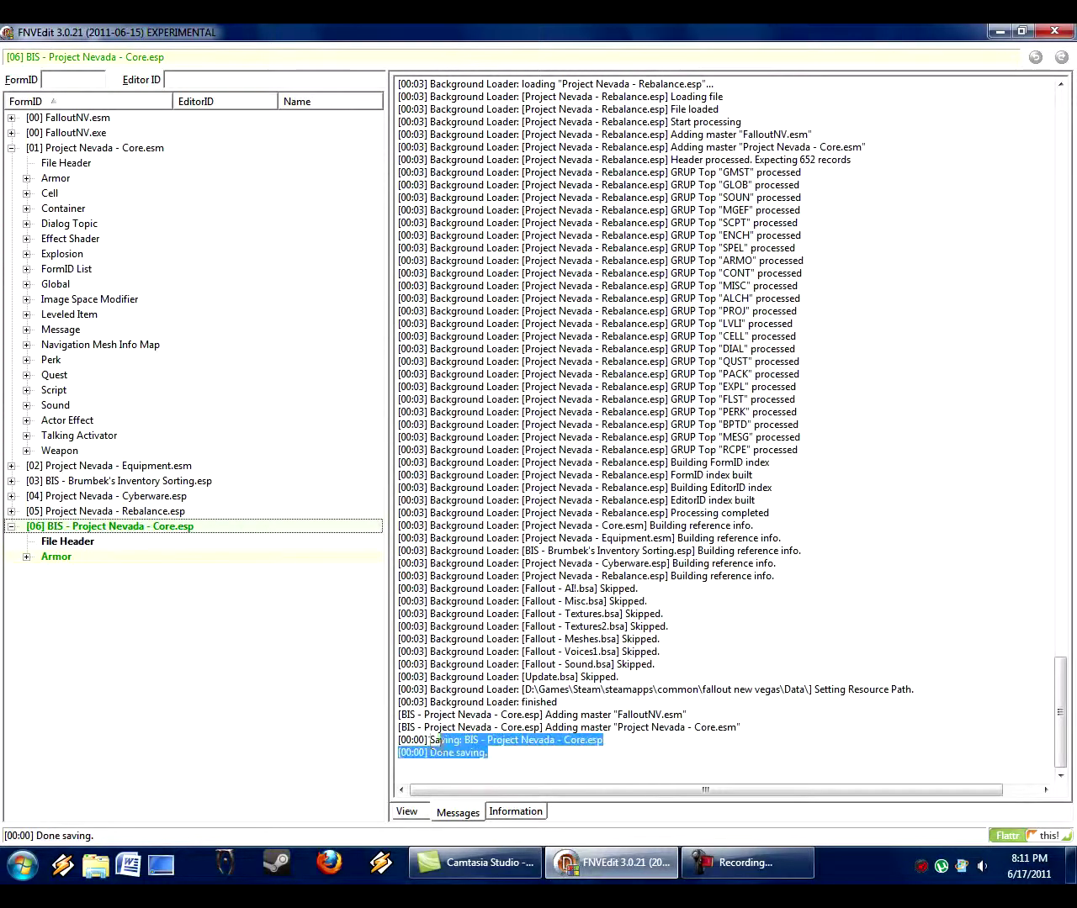
left_click(514, 767)
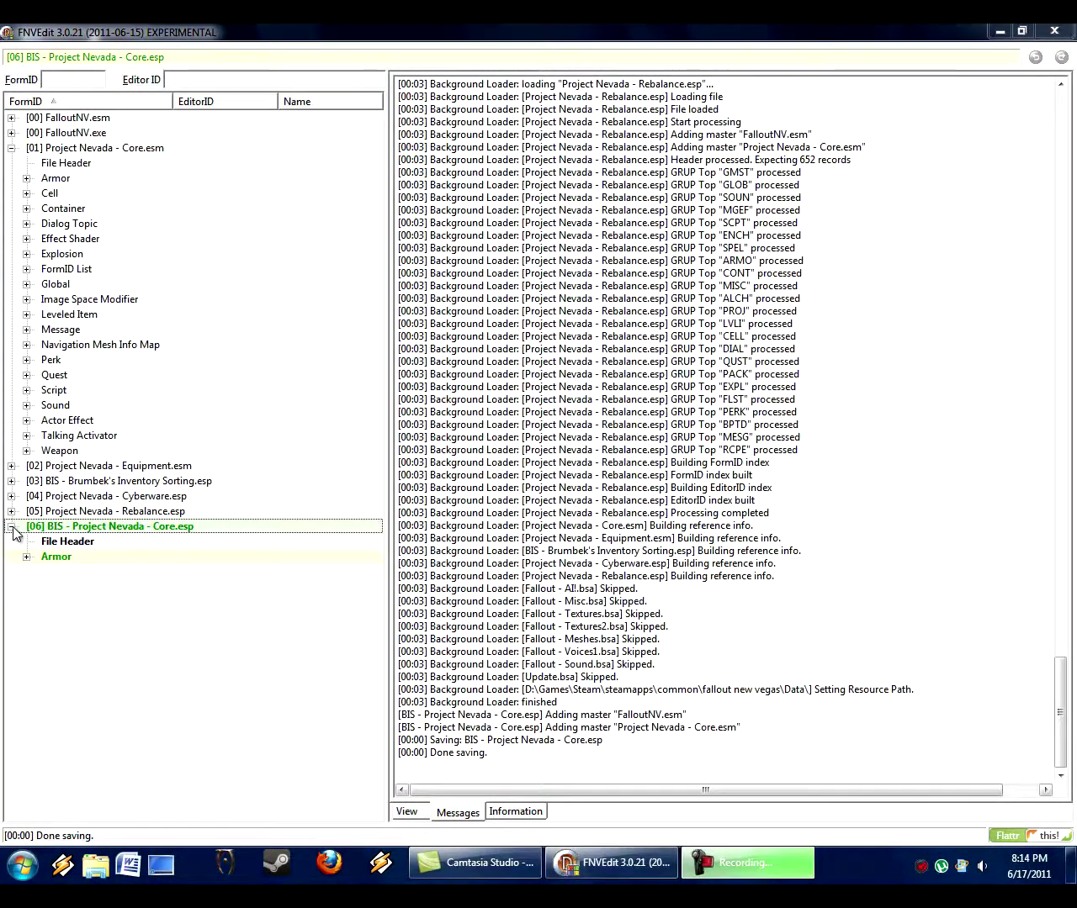
Collapse BIS - Project Nevada - Core.esp and Project Nevada - Core.esm in the plugin tree.
left_click(12, 527)
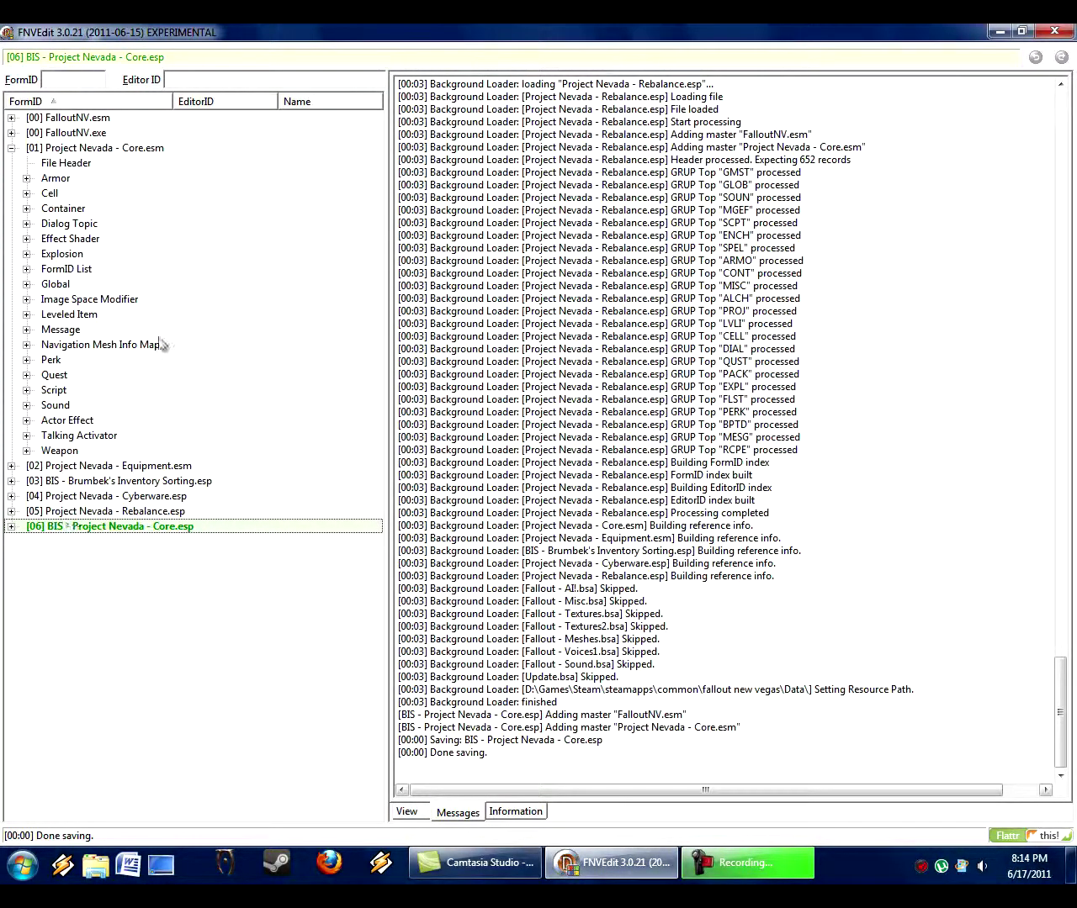
left_click(74, 149)
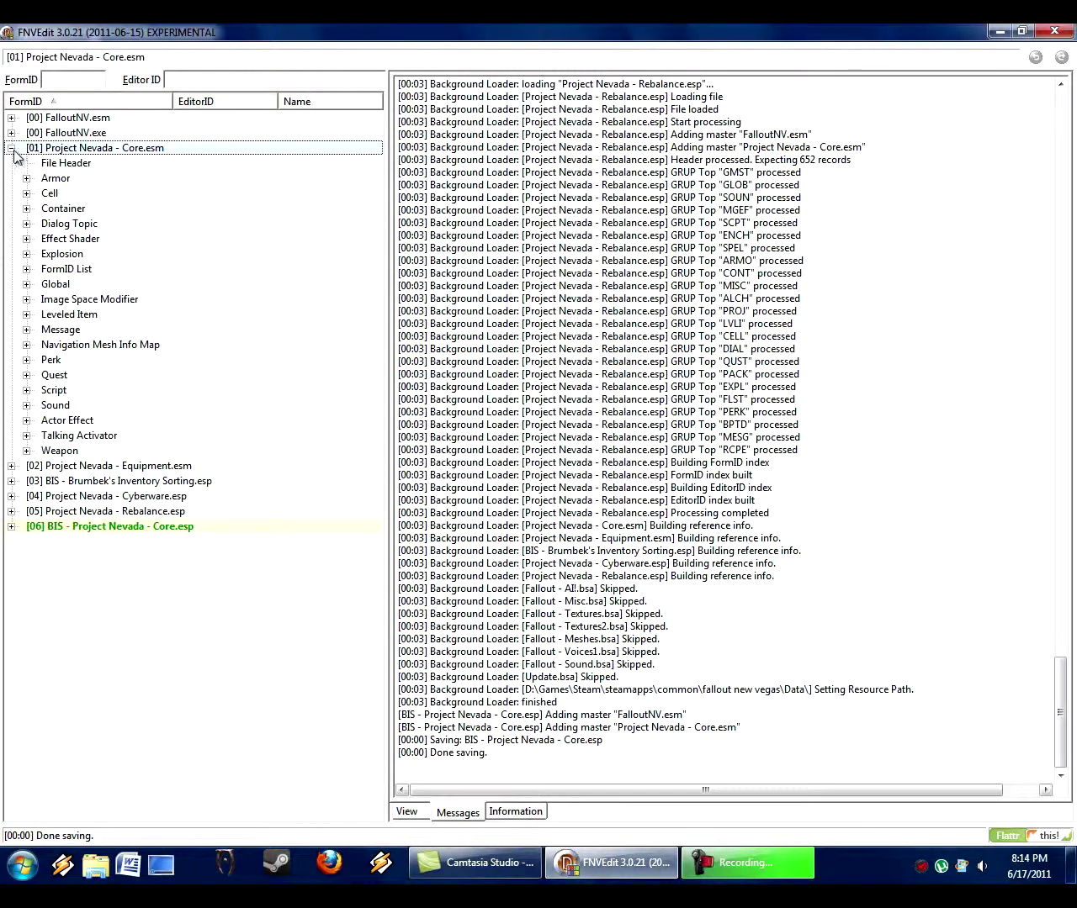
left_click(12, 148)
Expand Project Nevada - Equipment.esm and open the PNxEMedicPAStimpak record in its Ingestible group.
left_click(50, 163)
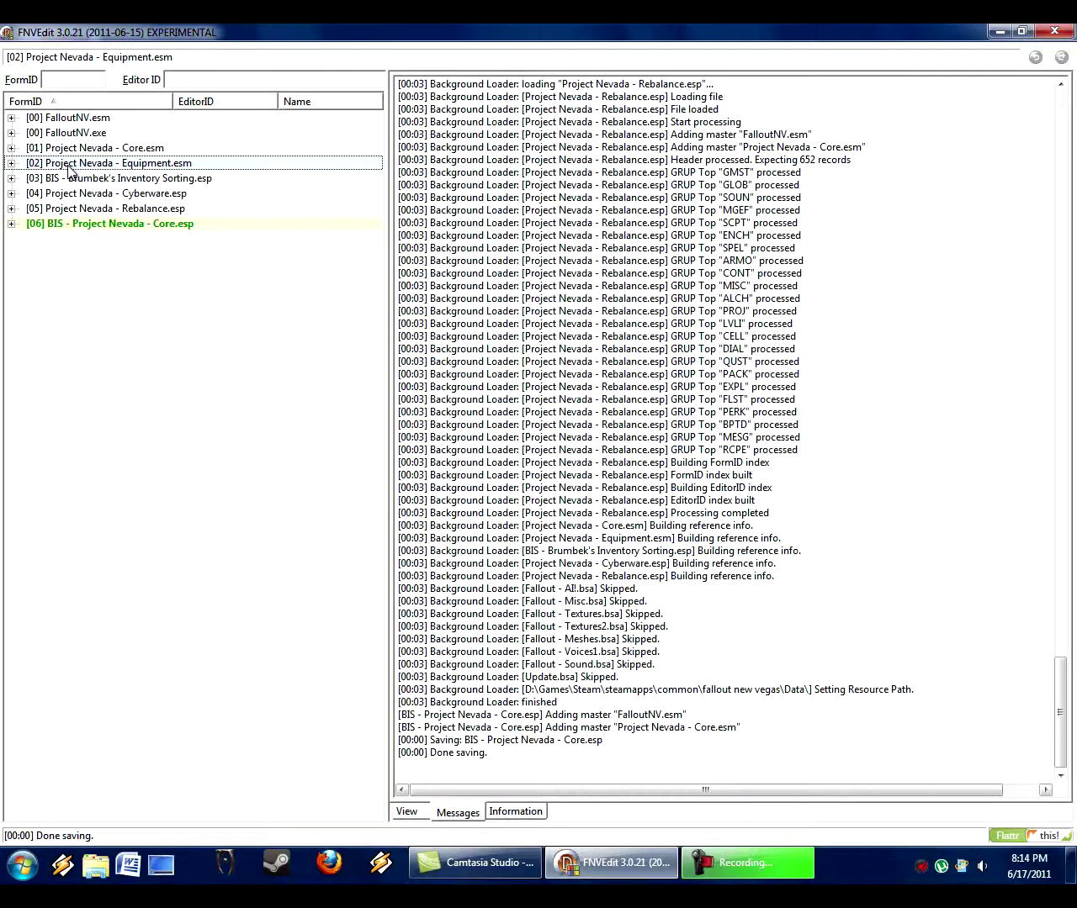
left_click(11, 163)
left_click(101, 513)
left_click(52, 196)
left_click(60, 209)
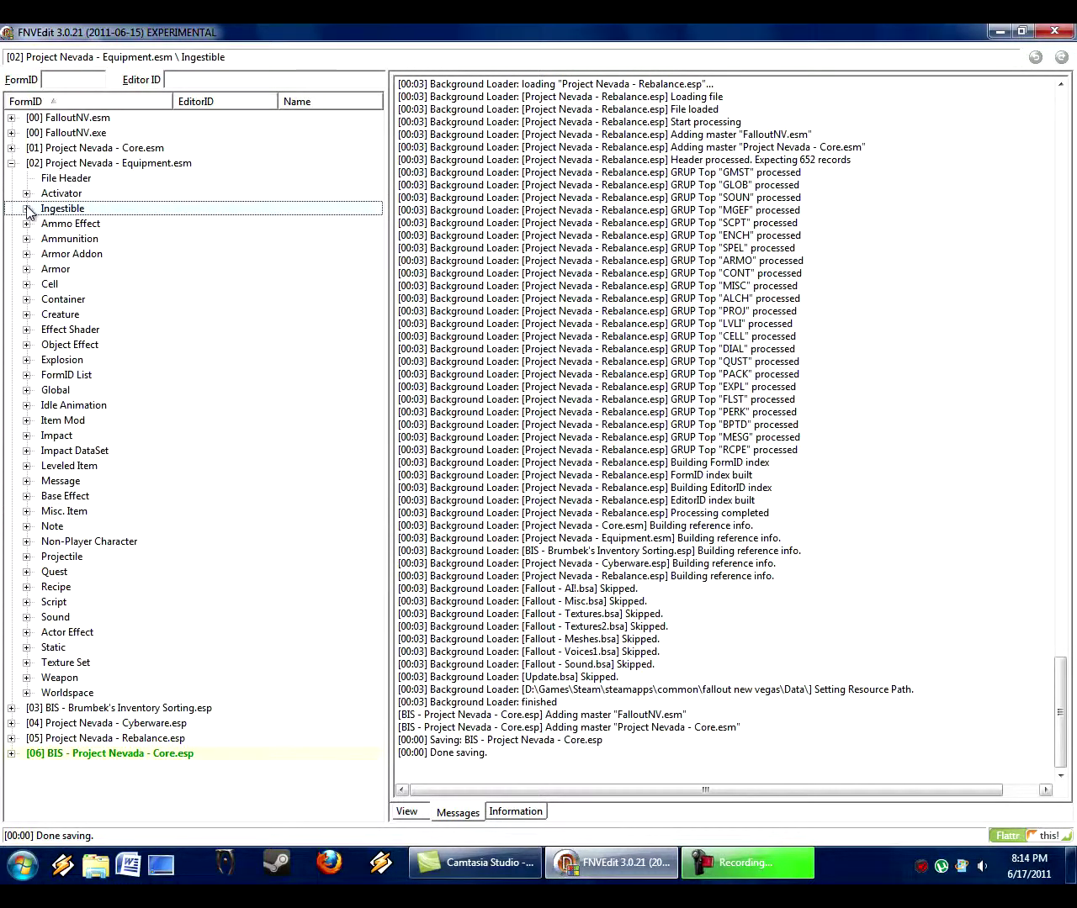
left_click(27, 209)
left_click(75, 224)
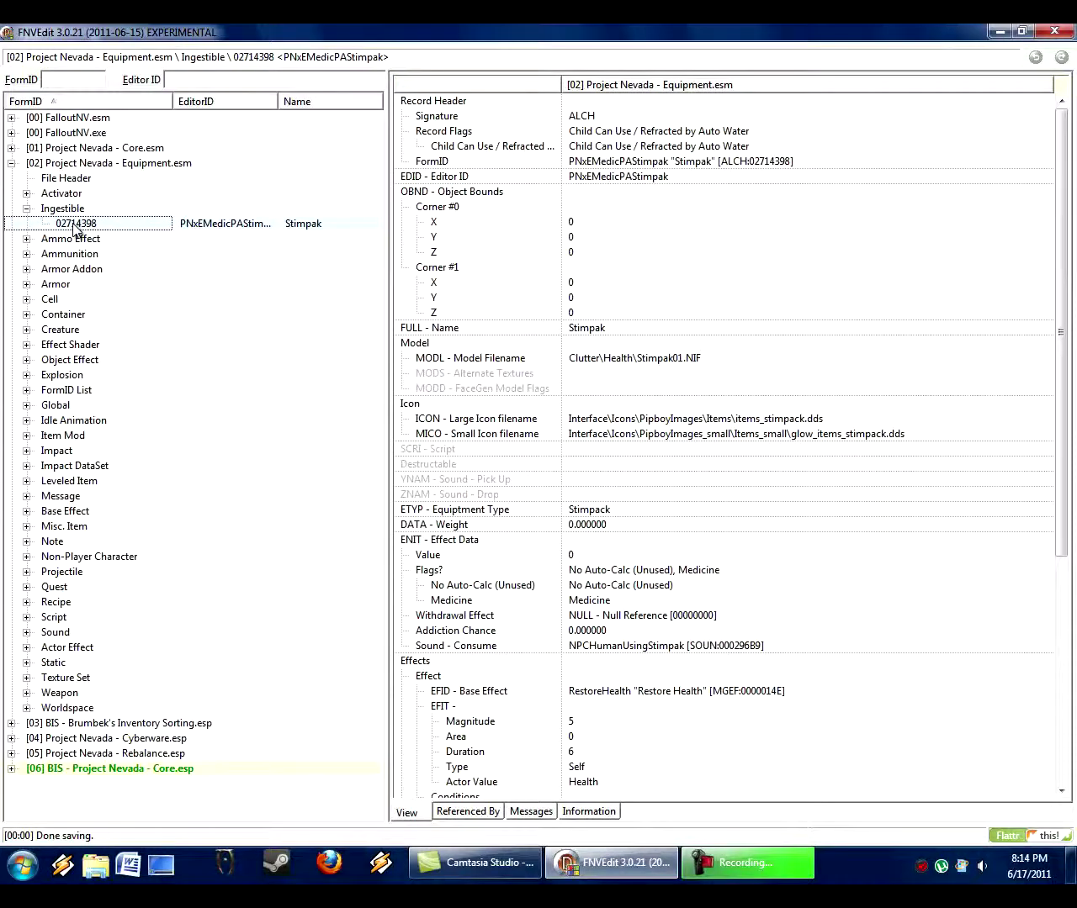
right_click(609, 333)
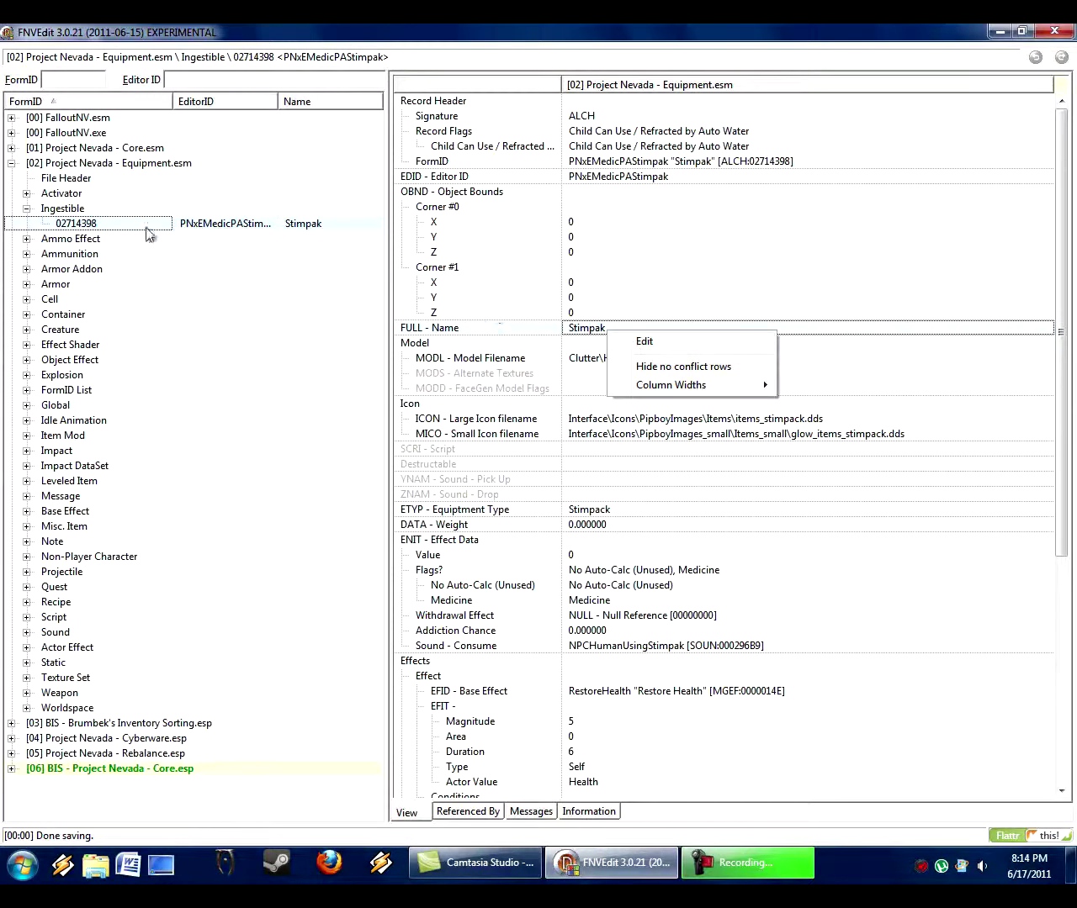
left_click(106, 231)
left_click(57, 212)
left_click(103, 228)
left_click(67, 212)
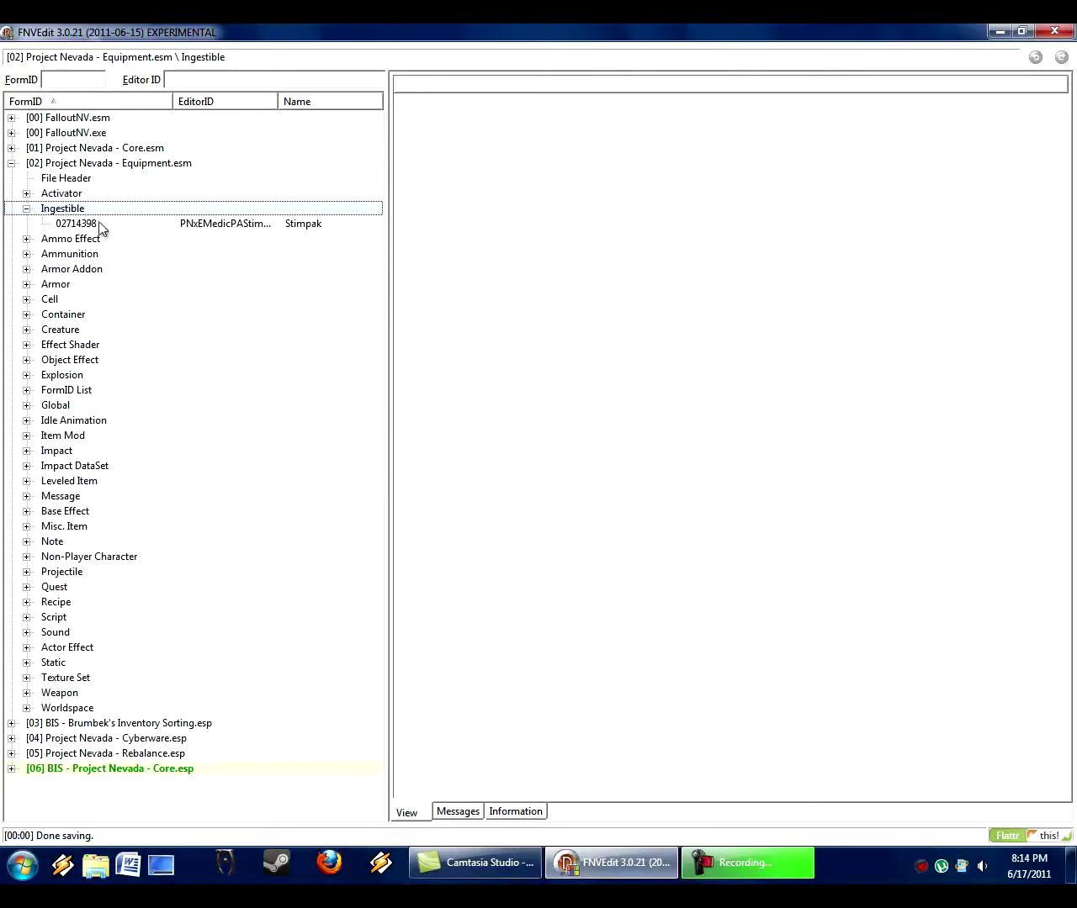
left_click(101, 225)
right_click(579, 335)
left_click(617, 344)
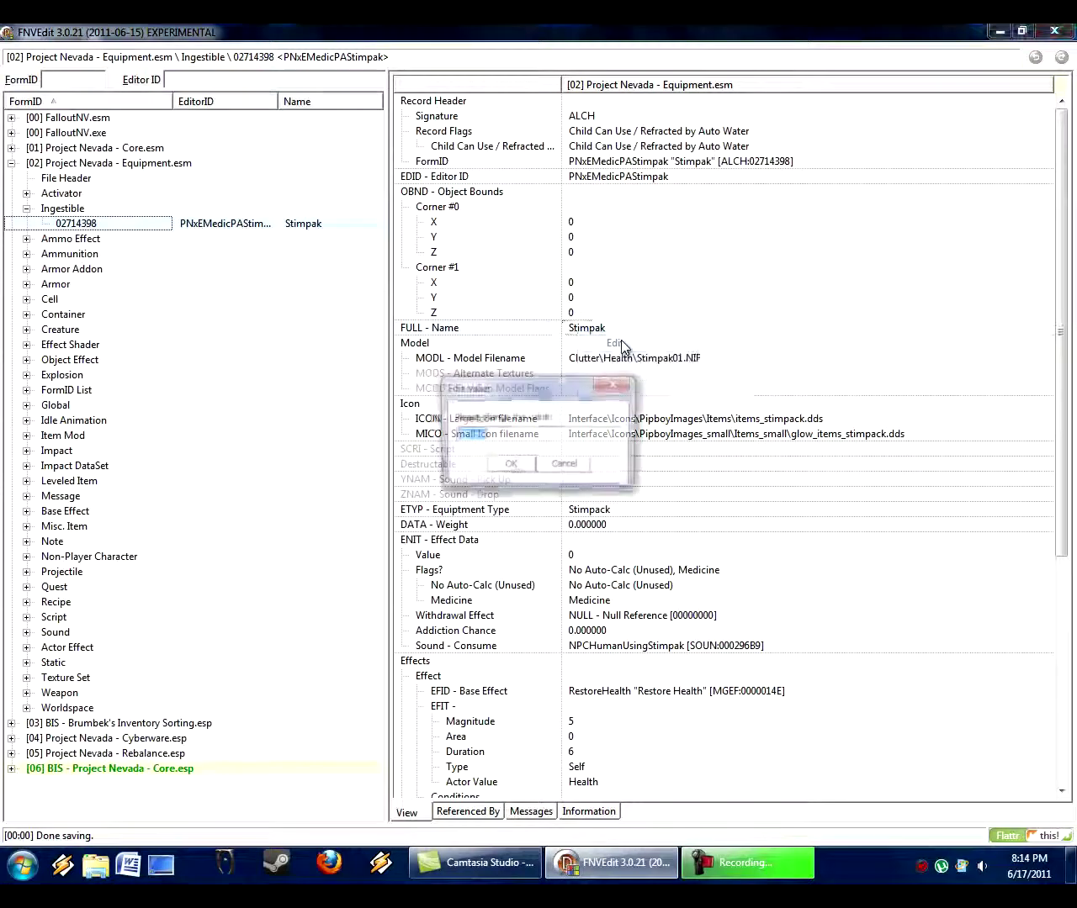
left_click(565, 466)
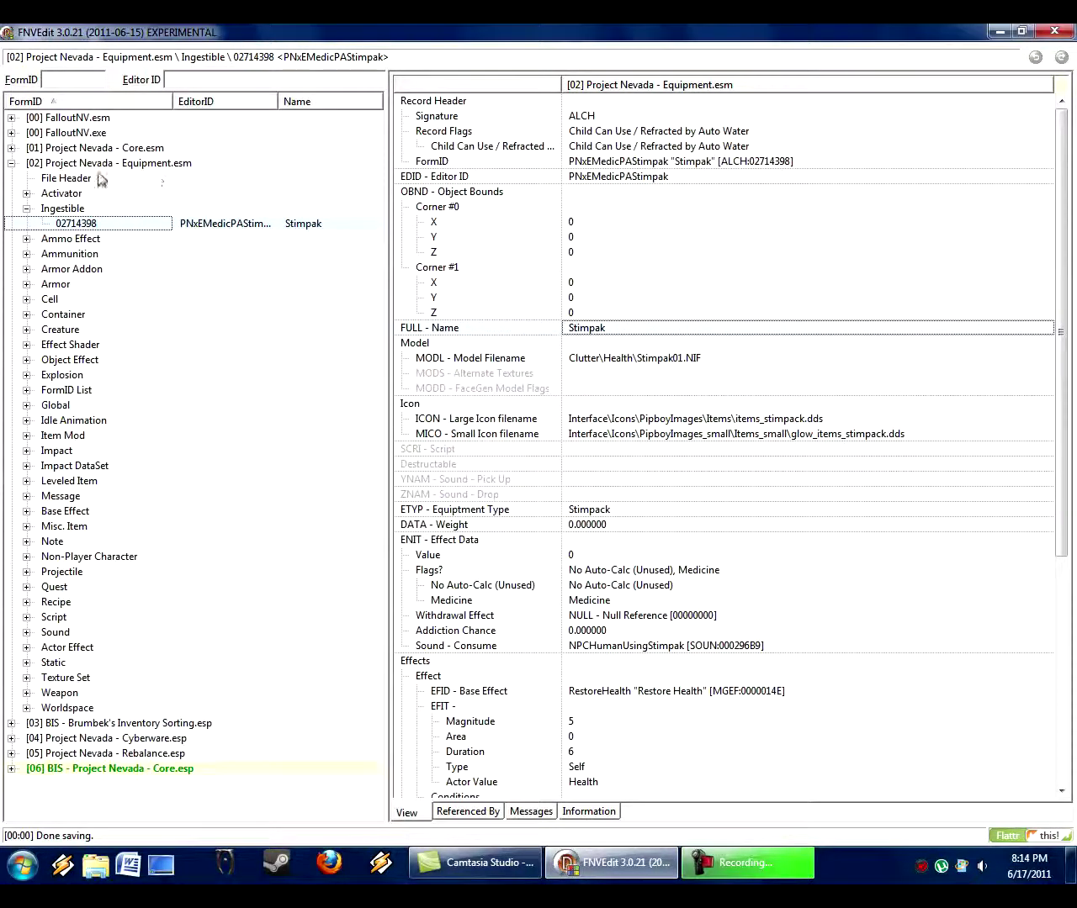
left_click(71, 164)
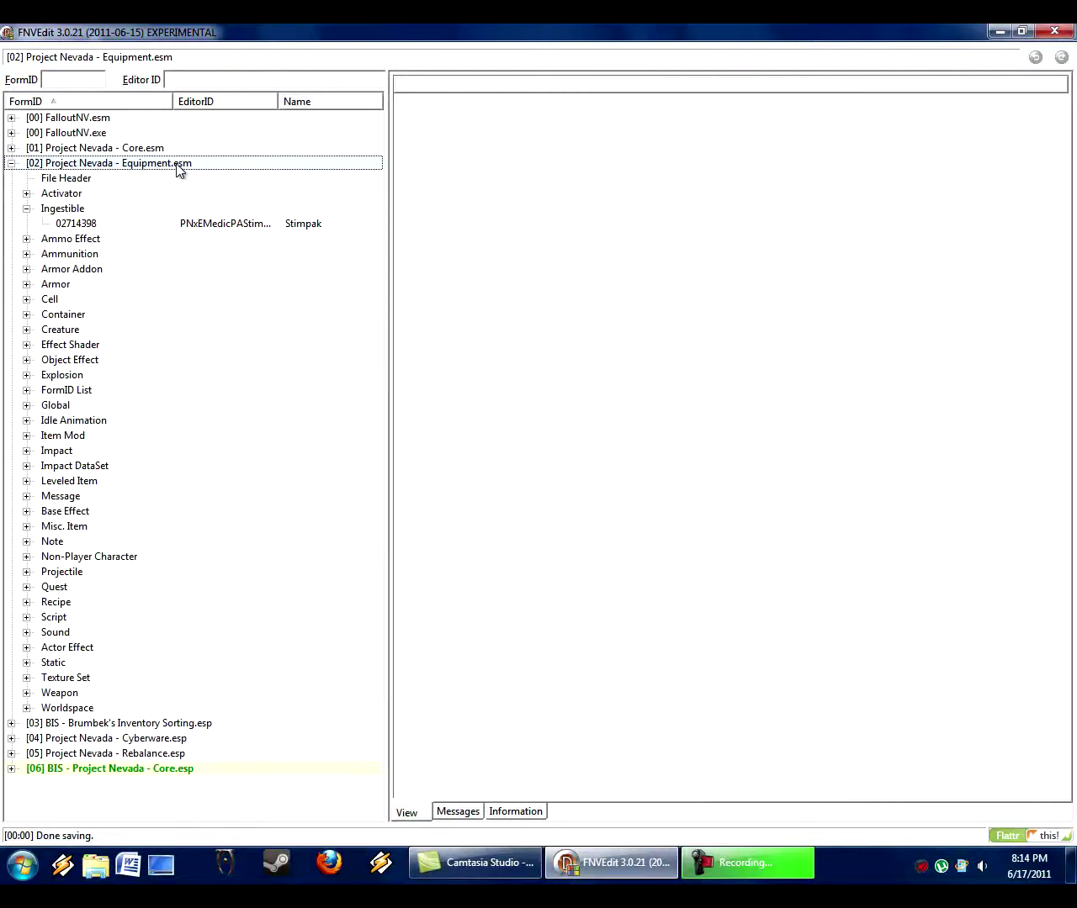
left_click(72, 228)
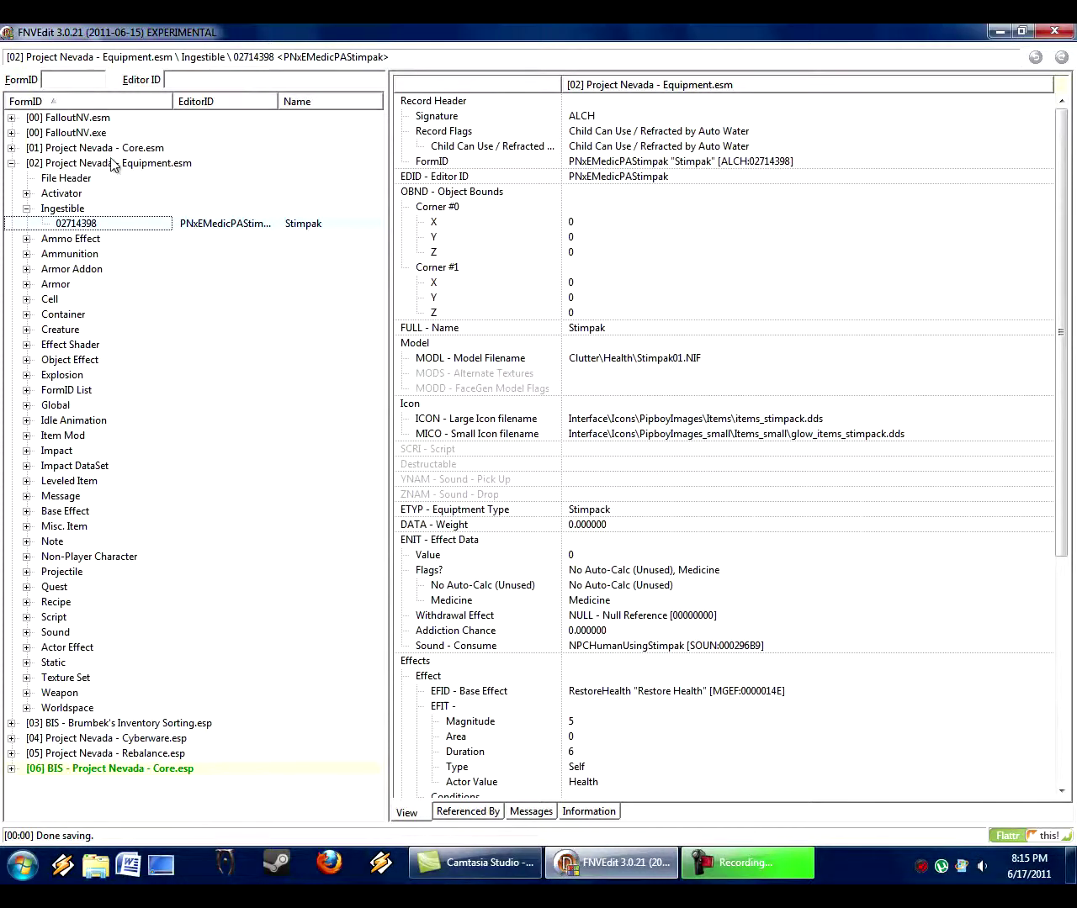
left_click(111, 164)
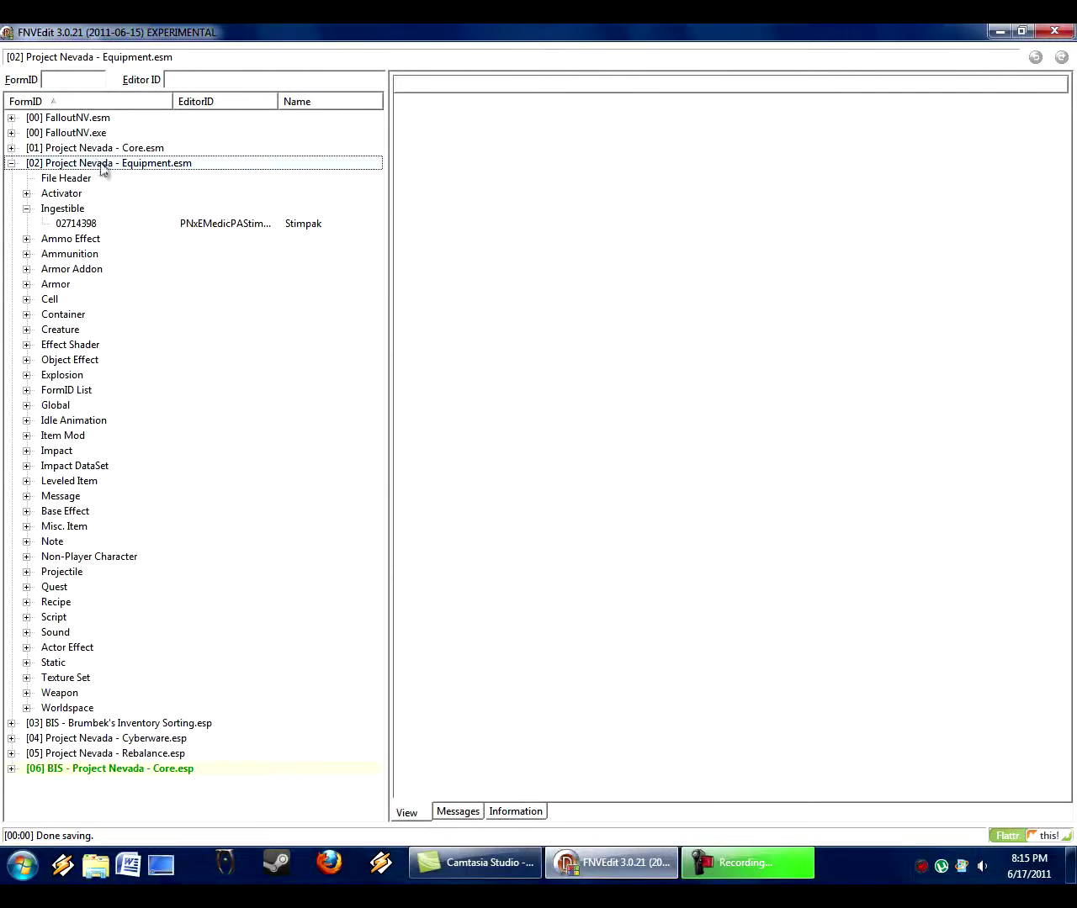
left_click(85, 226)
left_click(90, 210)
left_click(101, 223)
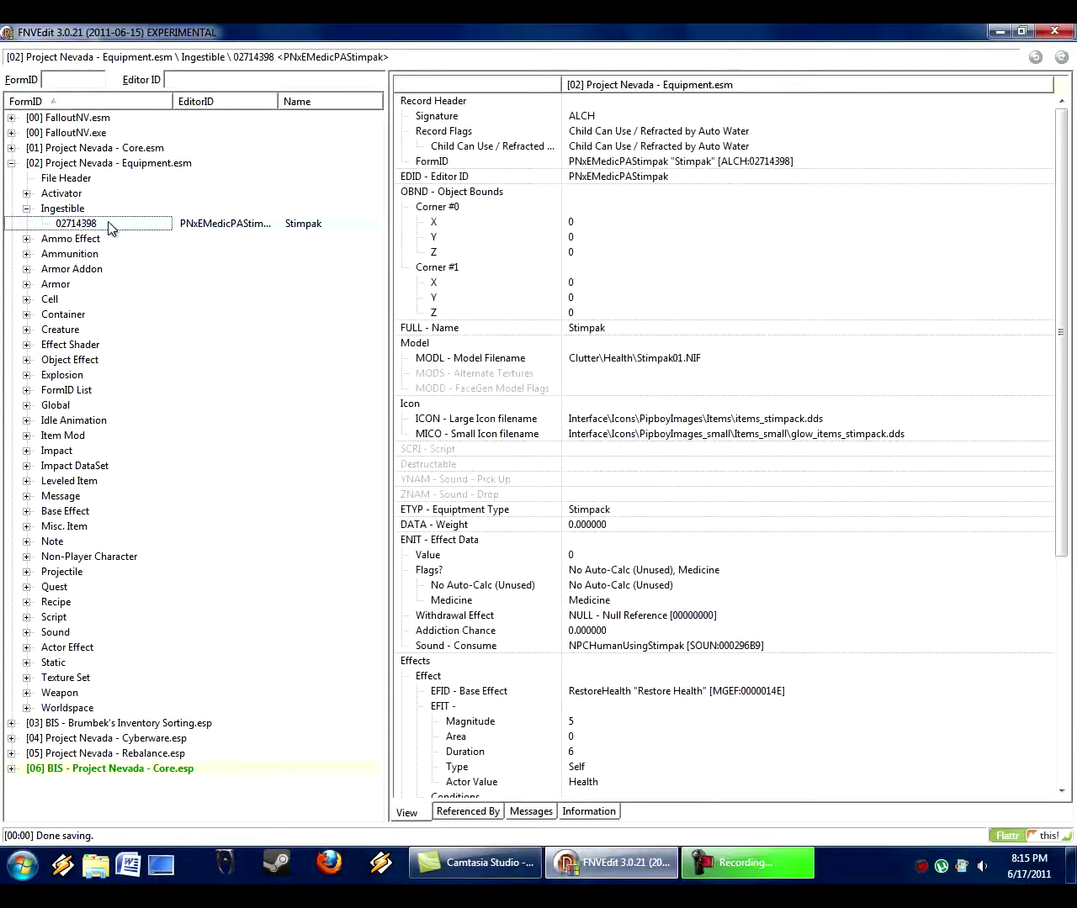
left_click(99, 214)
left_click(80, 225)
left_click(82, 210)
left_click(99, 225)
left_click(84, 211)
left_click(99, 226)
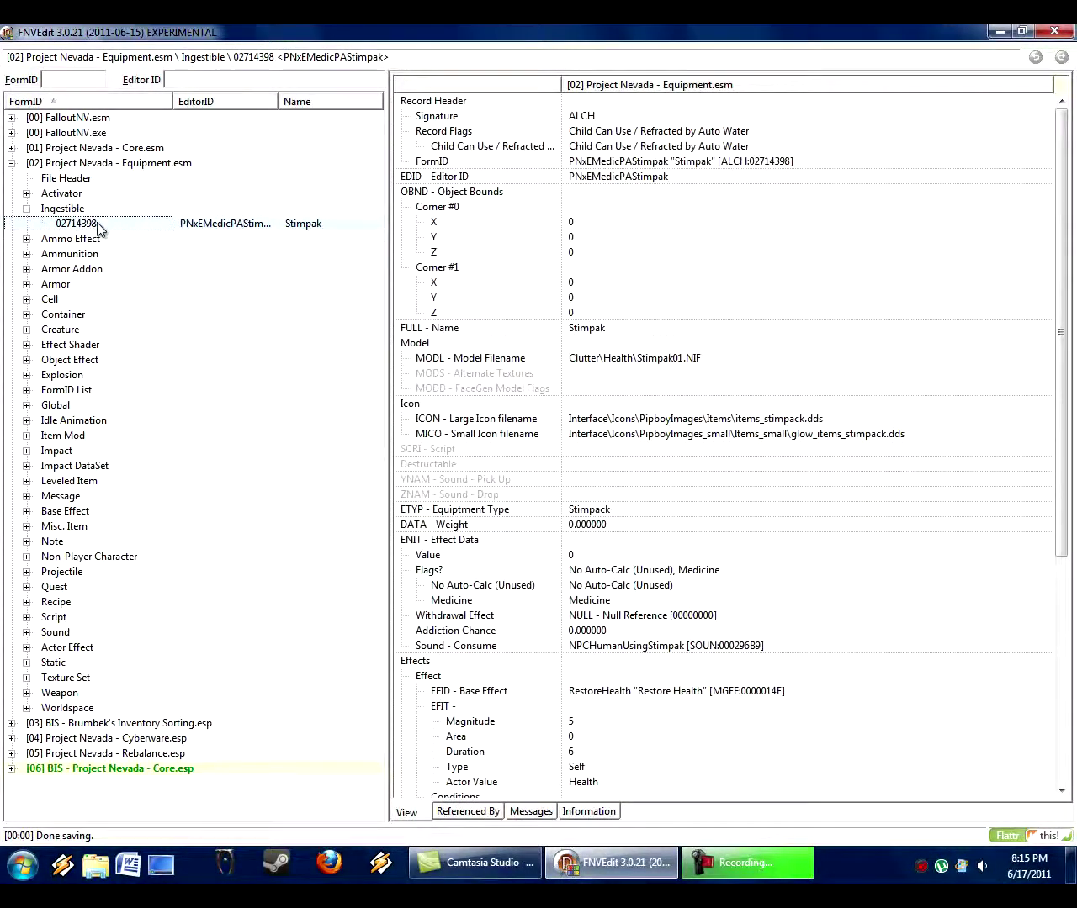